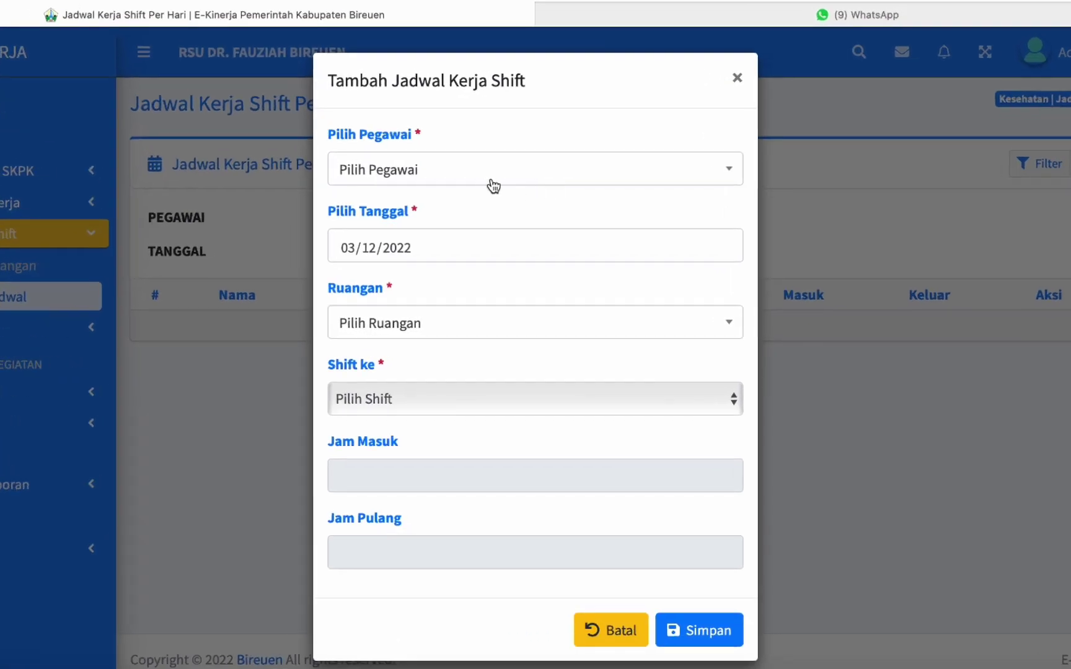
Search the employee list by name and select the employee titled S.Farm, Apt for the new shift schedule.
click(487, 200)
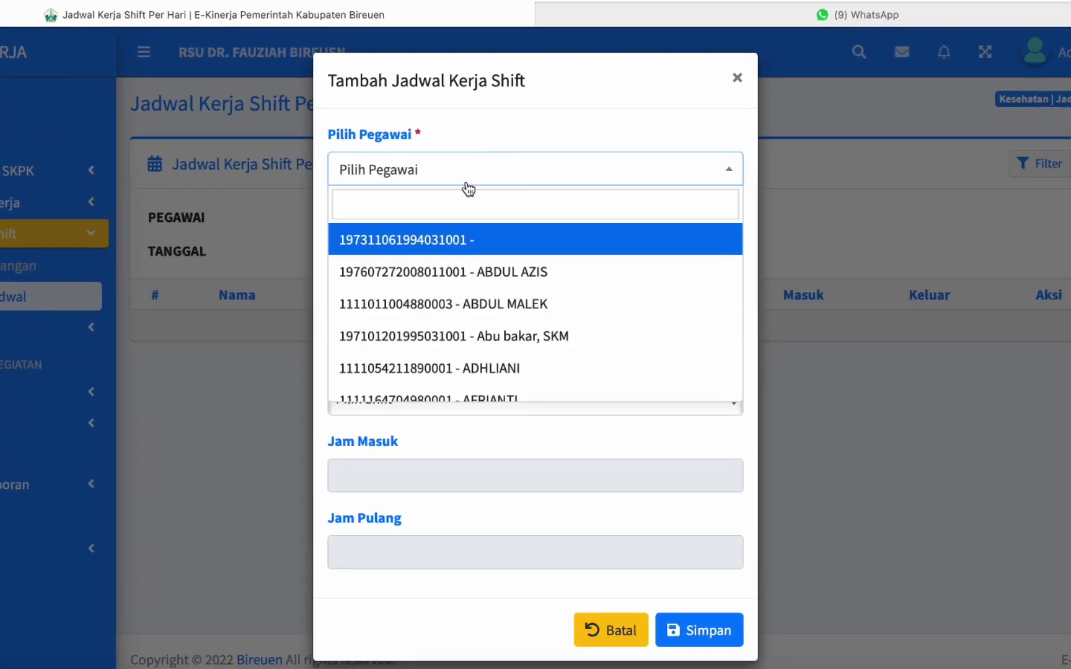
click(428, 206)
text(maria)
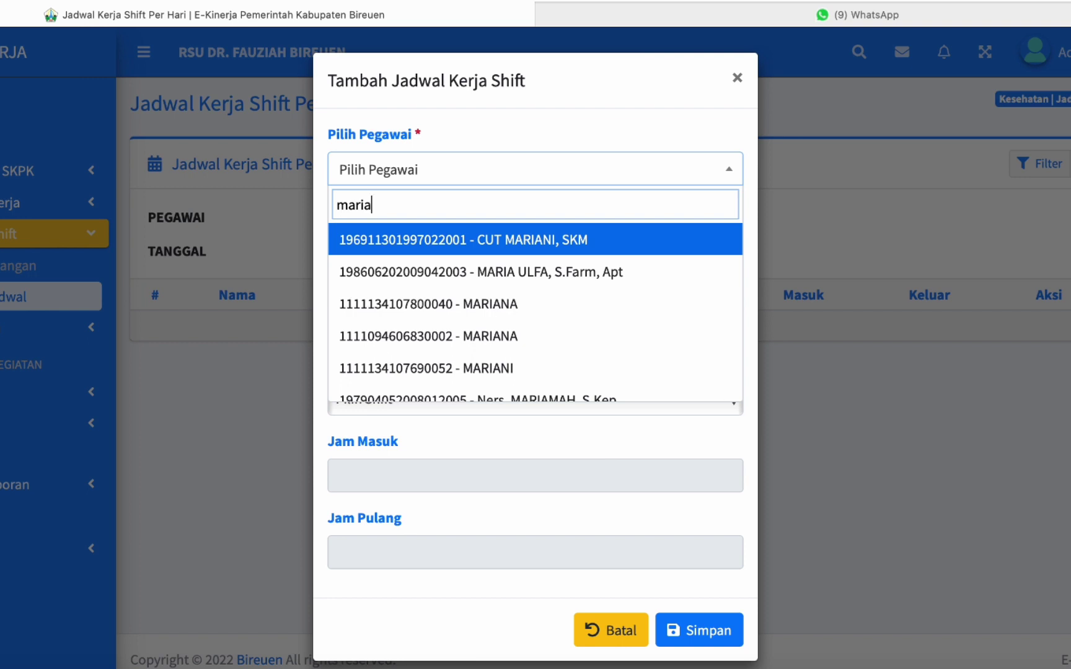
click(559, 277)
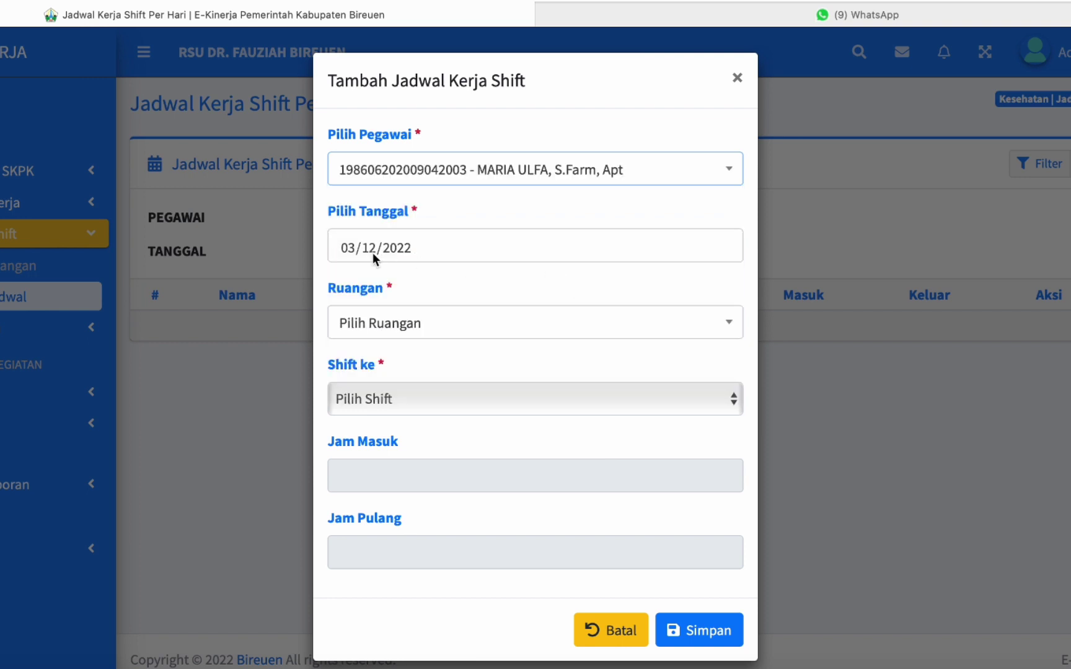
Set the shift schedule's date to 05/12/2022.
click(348, 251)
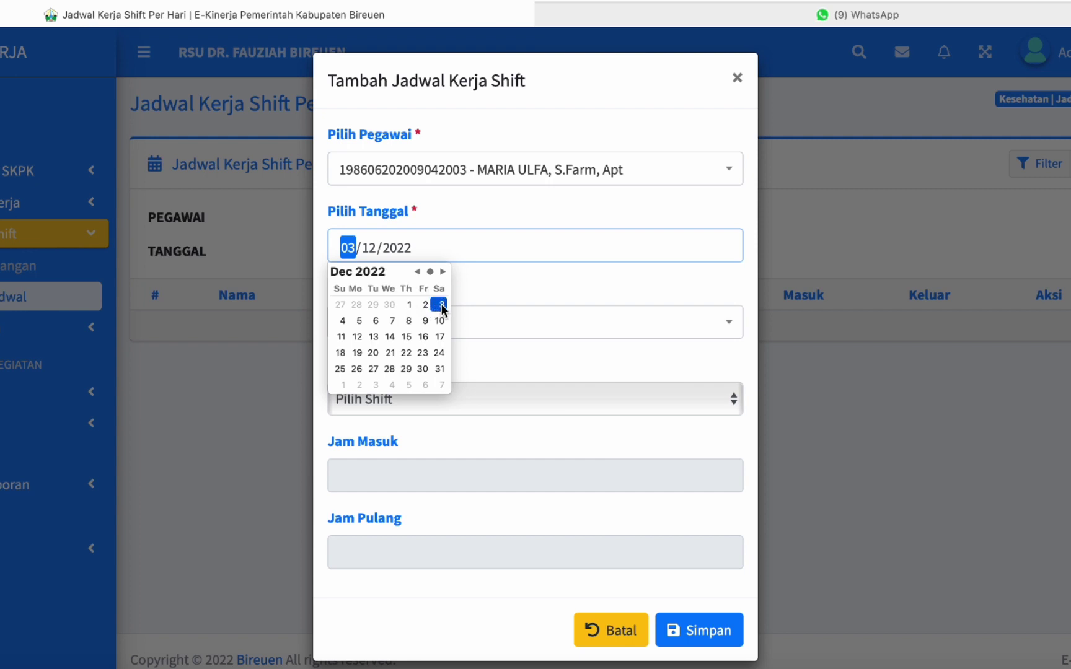
click(342, 321)
click(441, 305)
click(341, 322)
click(359, 321)
click(375, 321)
click(361, 321)
click(511, 282)
Assign the room Ruang Instalasi Farmasi and the shift Shift Pagi 08-14, and save the schedule.
click(438, 331)
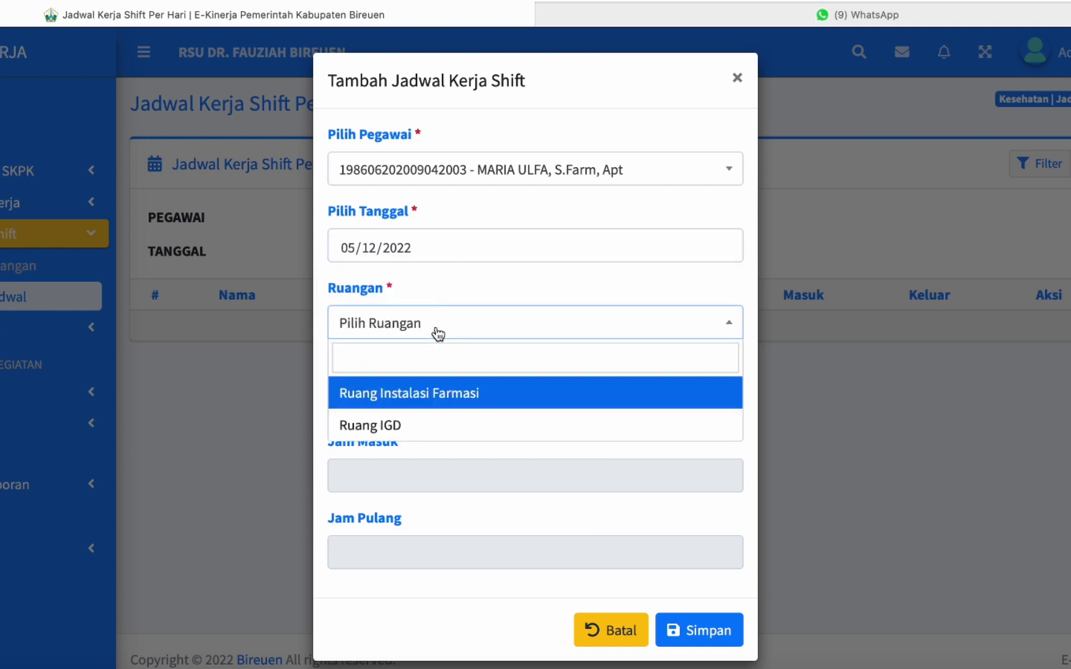
click(436, 394)
click(406, 401)
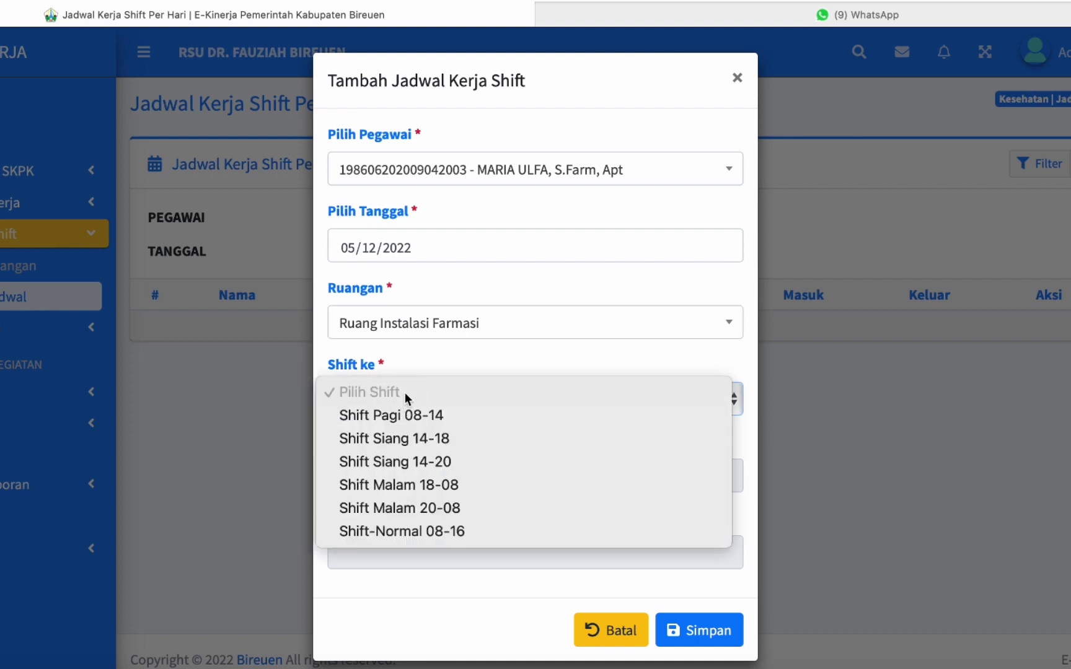
click(442, 415)
click(393, 476)
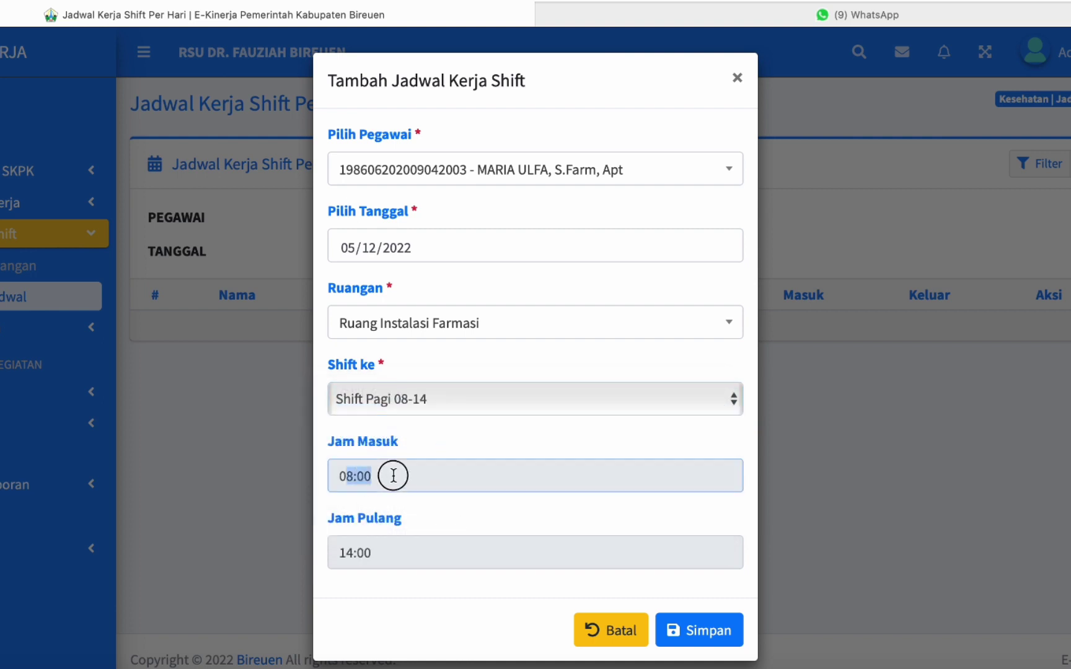
click(349, 554)
click(699, 646)
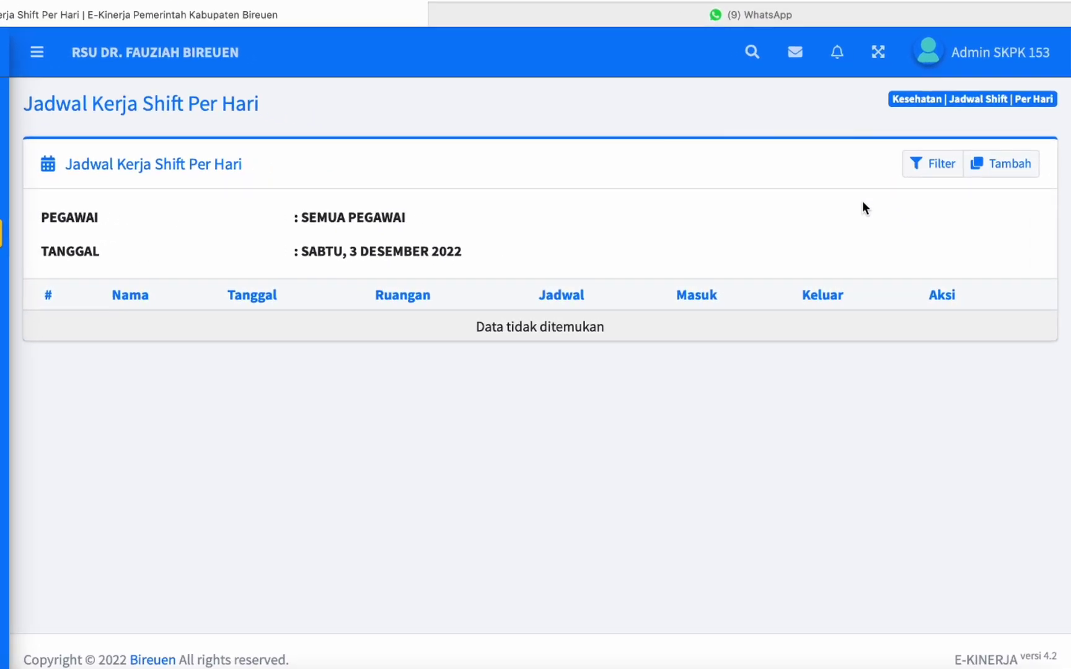
Filter the daily shift schedule by the date 05/12/2022 for all employees.
drag(351, 249, 516, 248)
click(937, 171)
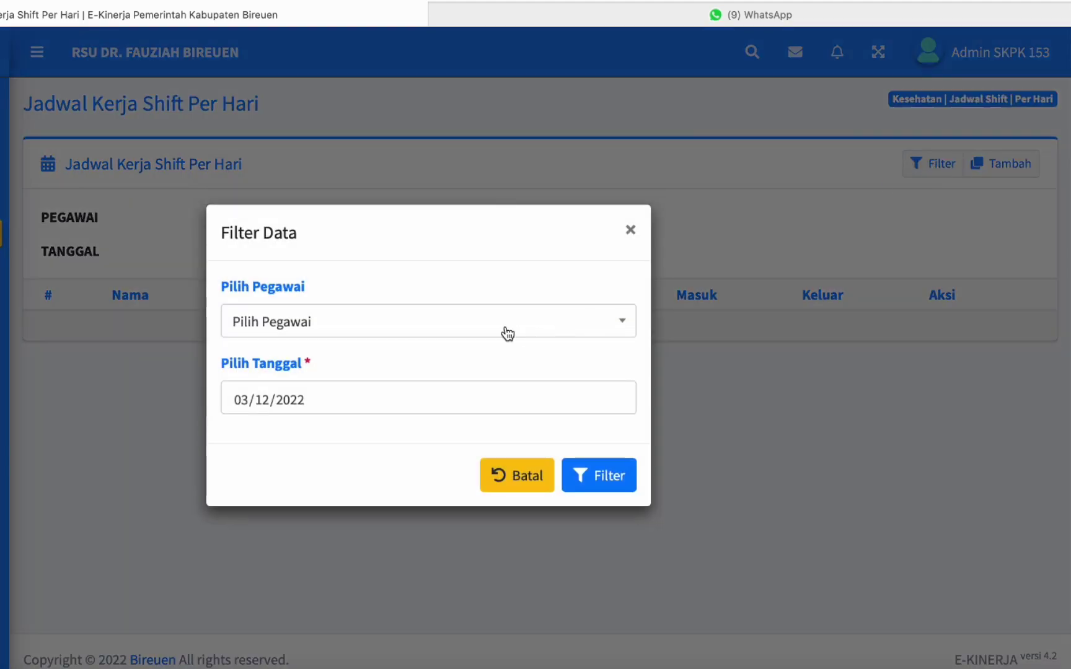
click(461, 329)
click(461, 329)
click(630, 230)
click(914, 176)
click(477, 406)
click(251, 473)
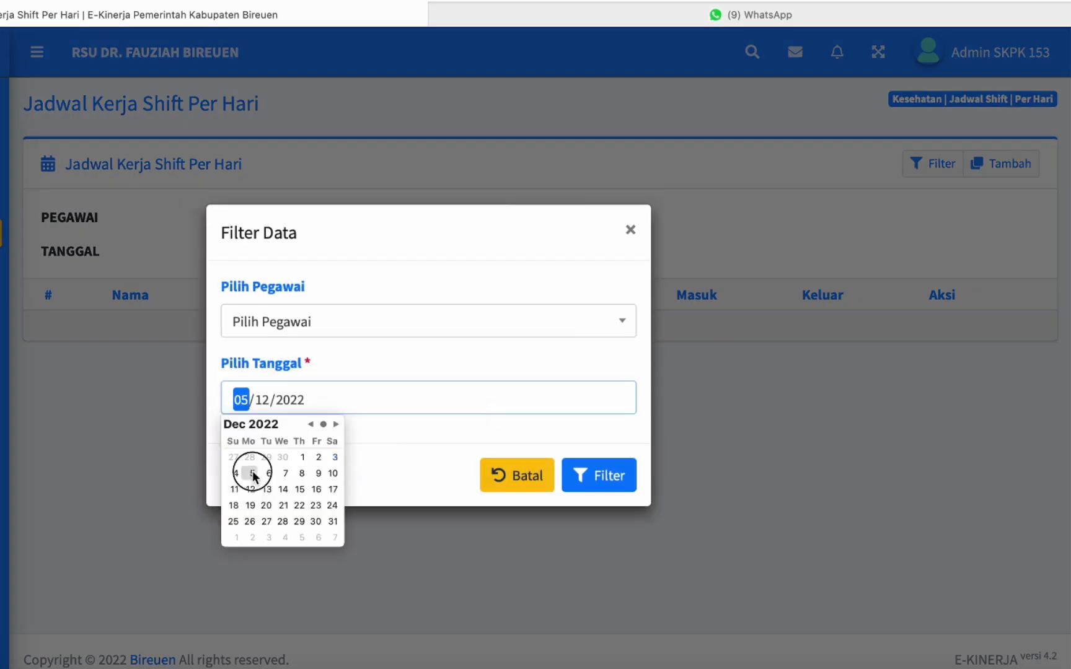
click(571, 475)
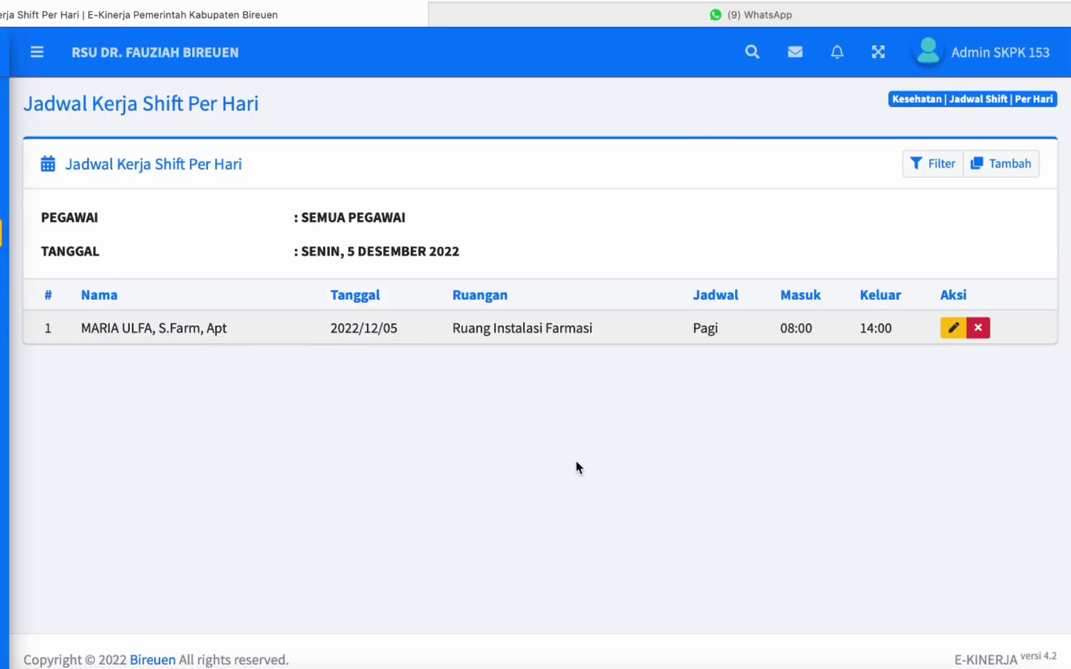
Examine the listed shift entry's employee, date, room, shift type, start time and end time.
drag(85, 328, 163, 327)
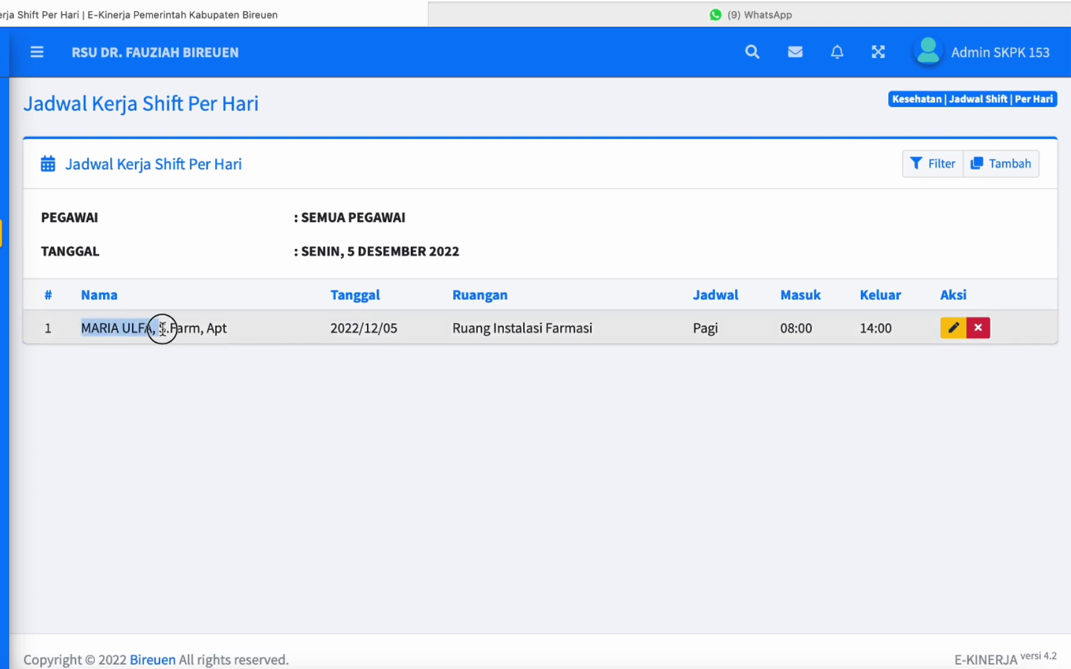
click(503, 336)
drag(397, 329, 359, 332)
drag(468, 329, 703, 332)
double_click(706, 329)
click(787, 330)
click(867, 332)
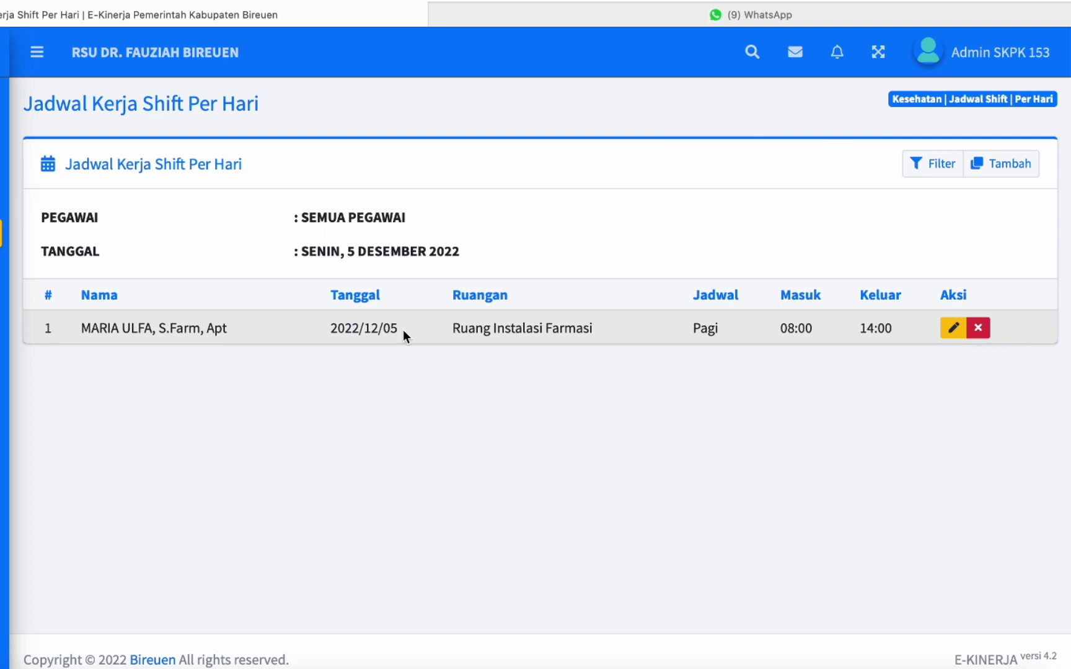
drag(86, 328, 623, 335)
click(634, 335)
drag(84, 328, 237, 332)
click(366, 333)
Start another shift schedule for the same S.Farm, Apt employee and date it 06/12/2022.
click(1005, 172)
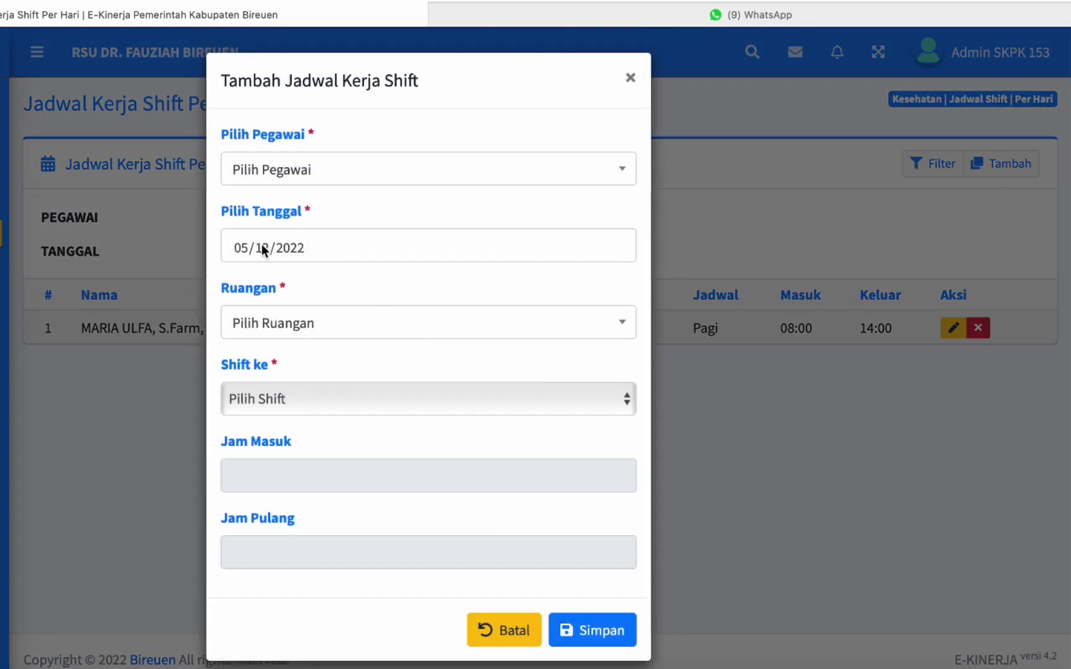
click(299, 174)
text(maria)
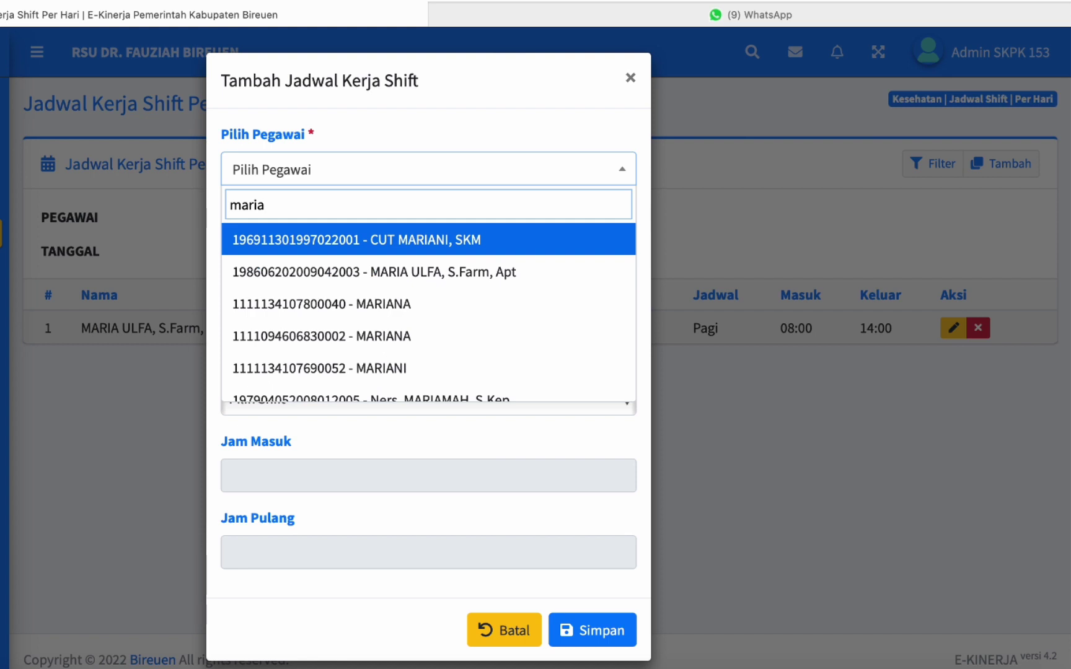
click(452, 282)
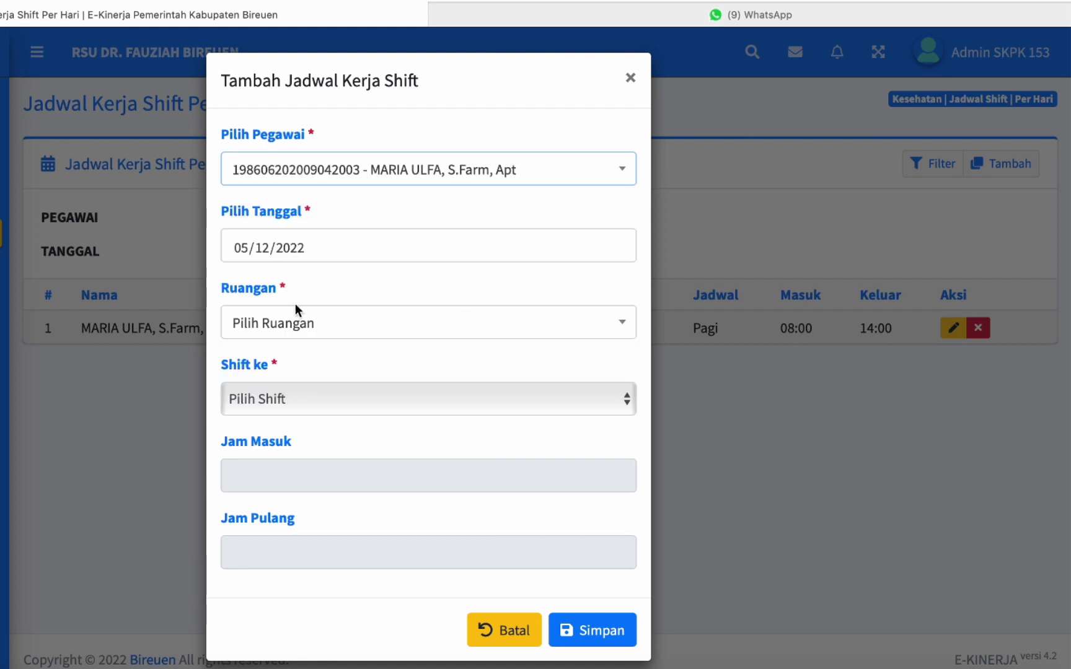
click(244, 247)
click(268, 322)
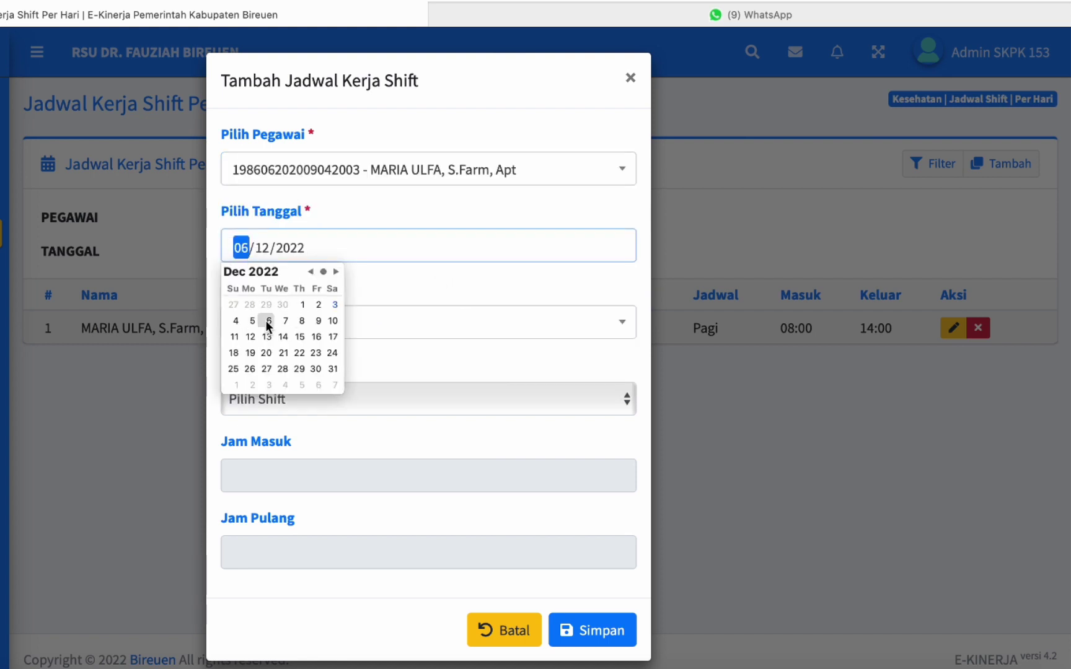
Choose the room Ruang Instalasi Farmasi and Shift Pagi 08-14 for the second entry, and save it.
click(351, 325)
click(327, 330)
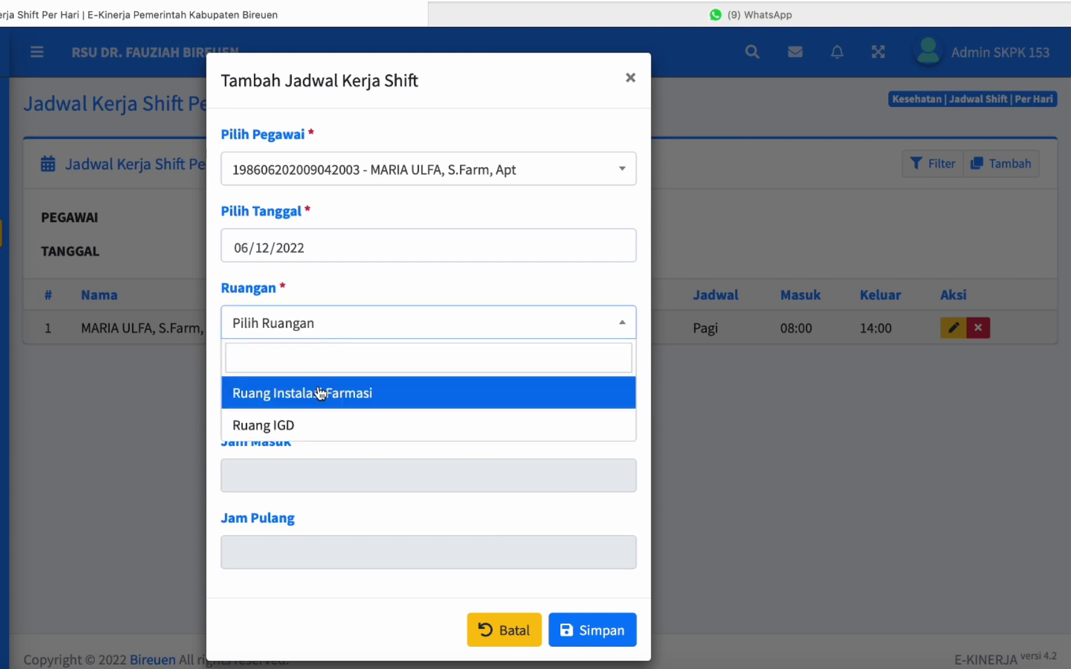
click(320, 393)
click(307, 403)
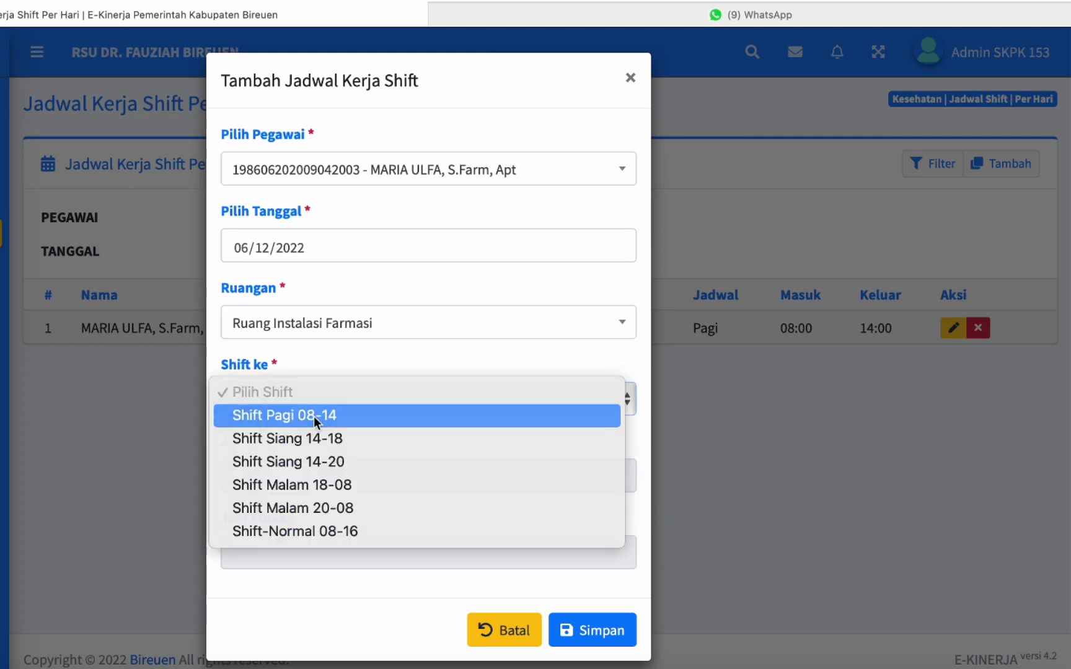
click(313, 416)
click(599, 630)
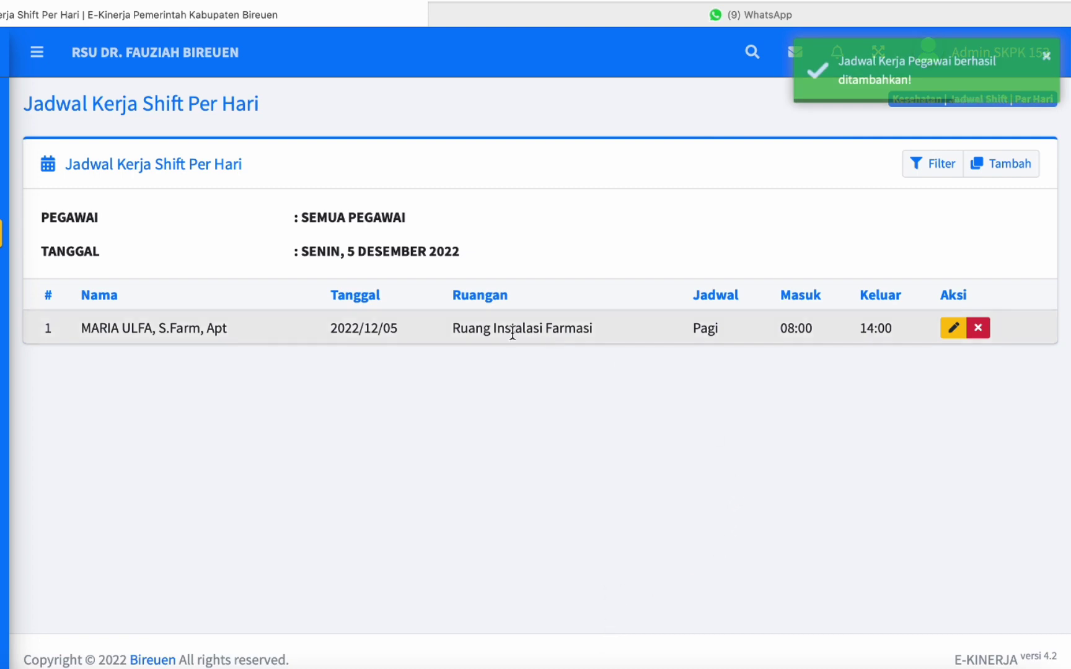
Filter the daily shift schedule by 06/12/2022 and check the employee in the listed entry.
double_click(356, 251)
click(901, 189)
click(940, 164)
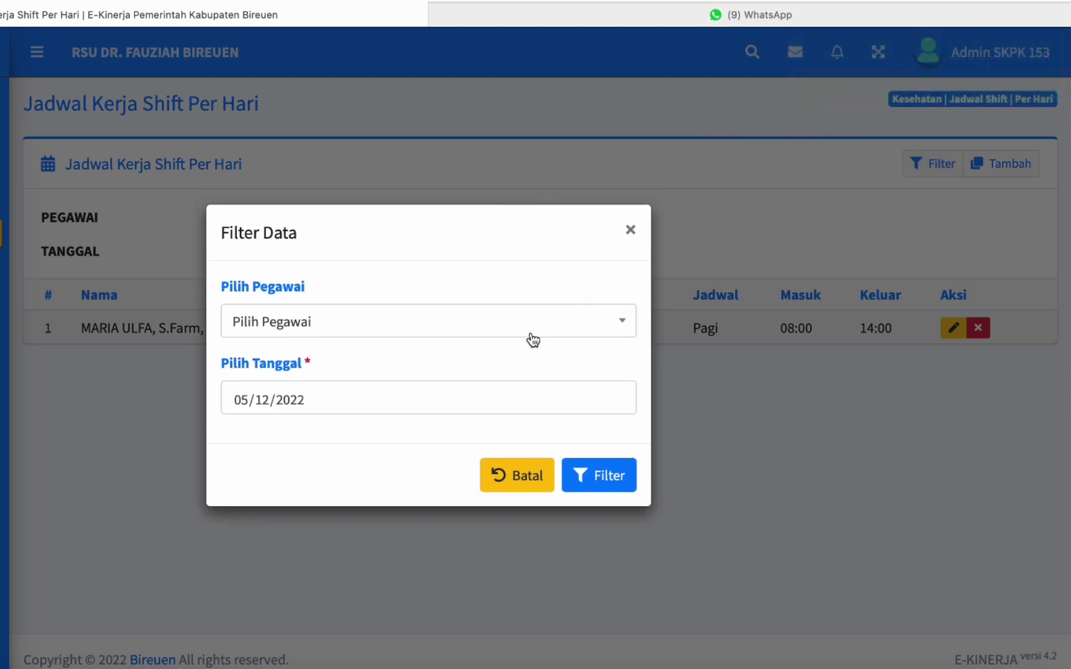
click(393, 411)
click(269, 473)
click(585, 476)
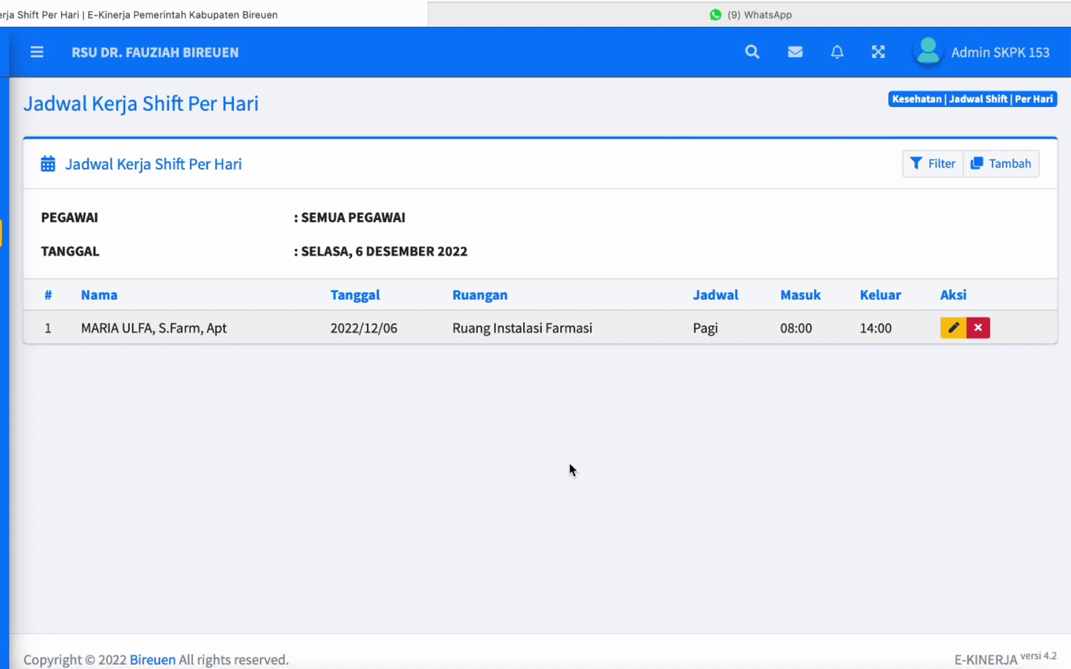
drag(124, 329, 228, 328)
click(773, 228)
Filter the daily shift schedule by the date 07/12/2022.
click(929, 166)
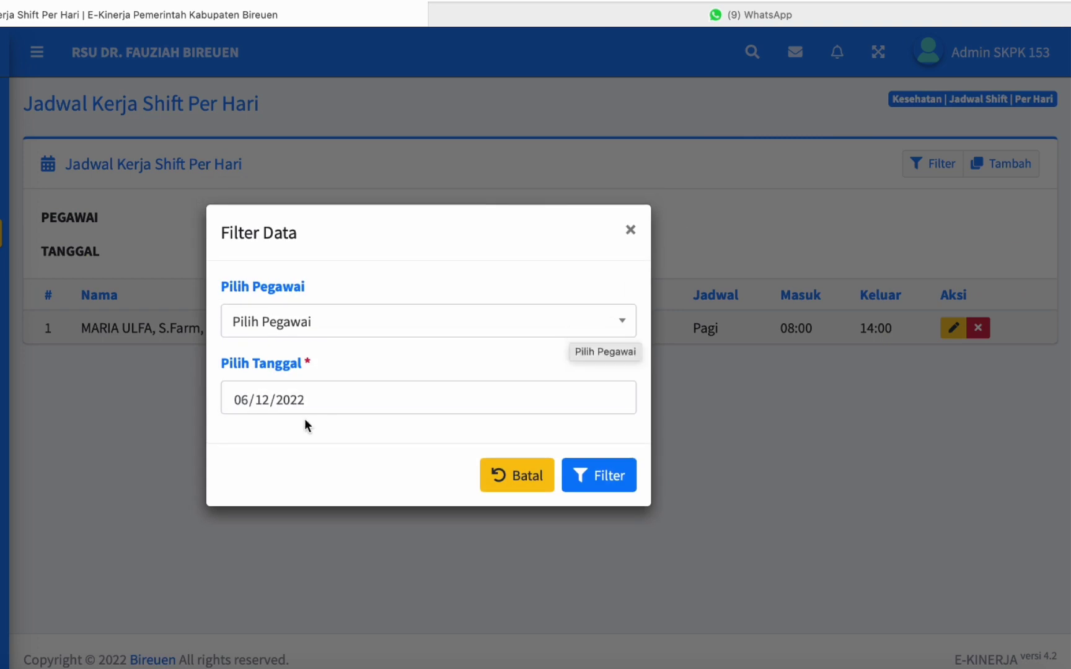
click(317, 402)
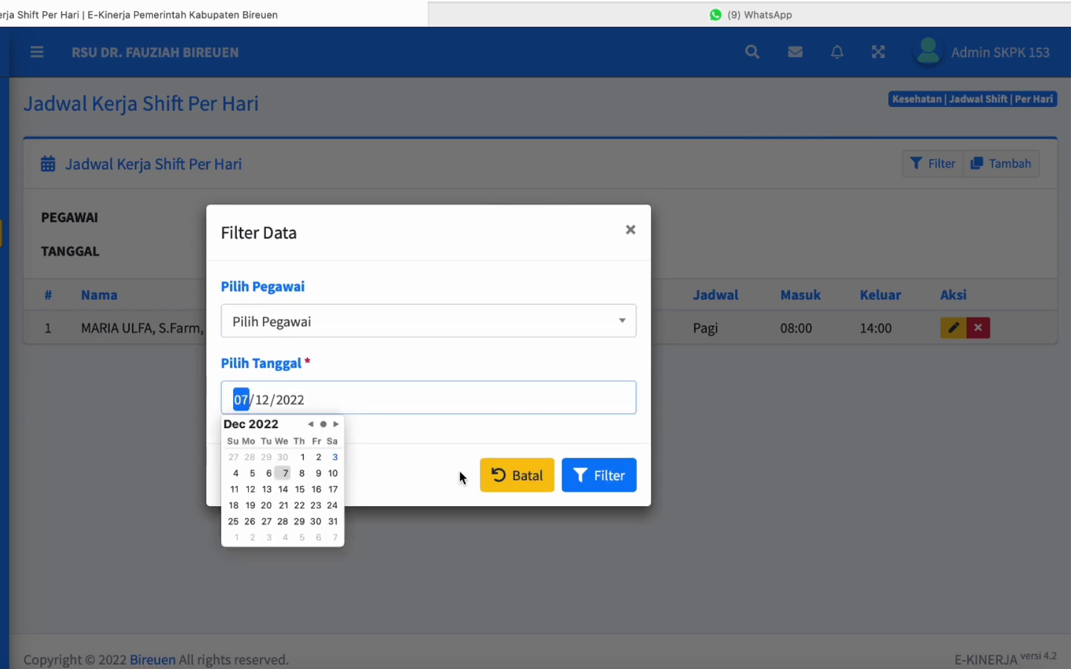
click(430, 417)
click(588, 472)
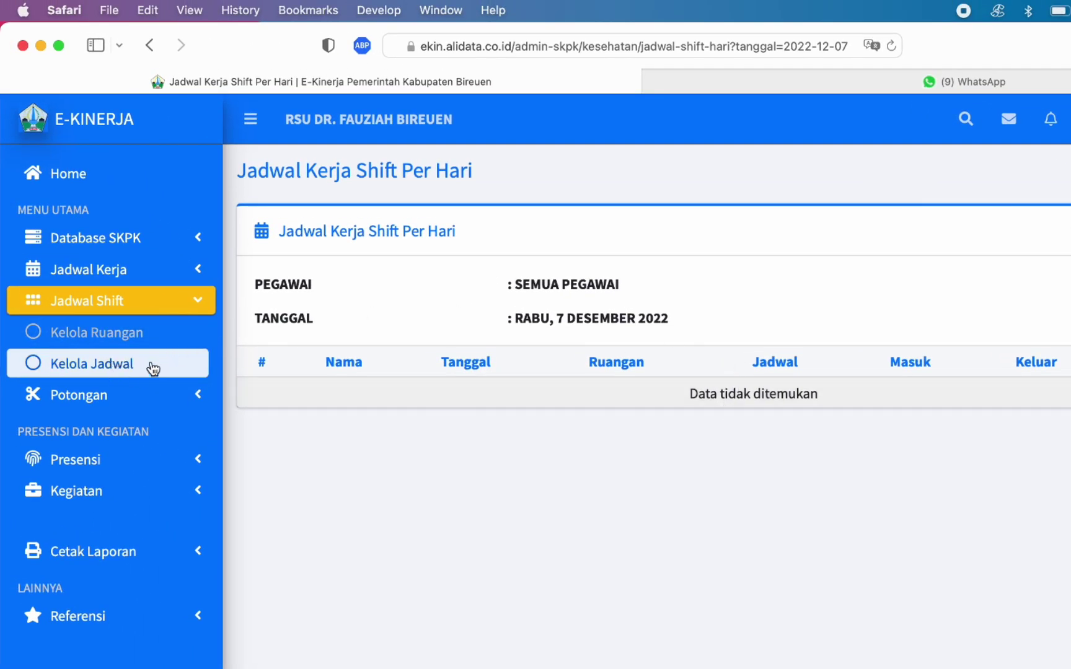
Open the monthly shift schedule for all employees and compare the entries' employee names, dates and start times.
click(96, 363)
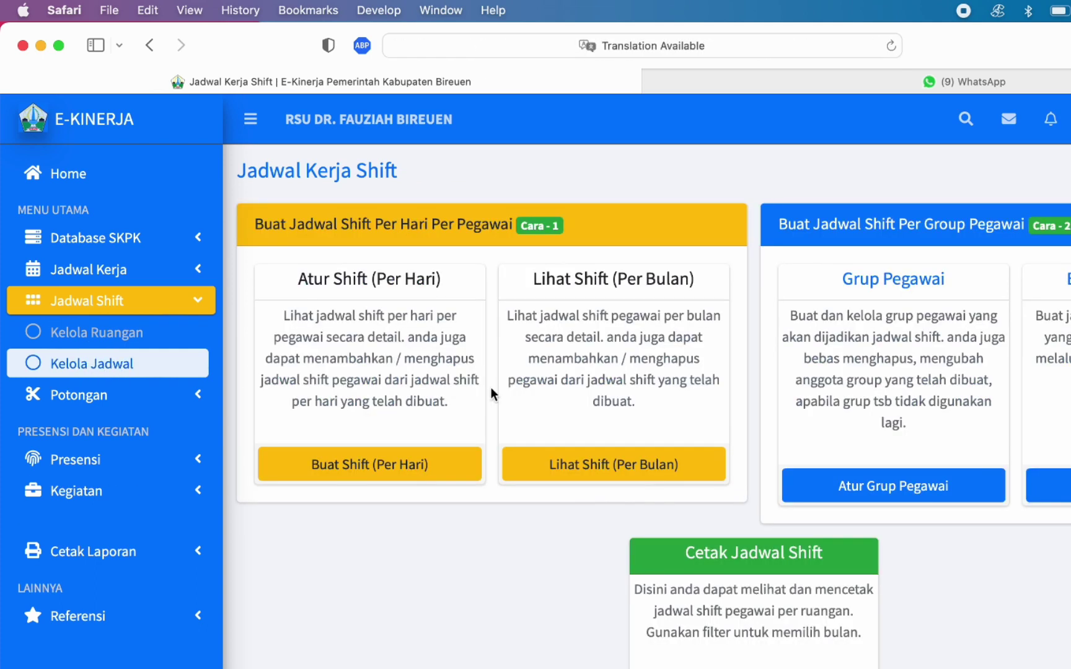
click(629, 473)
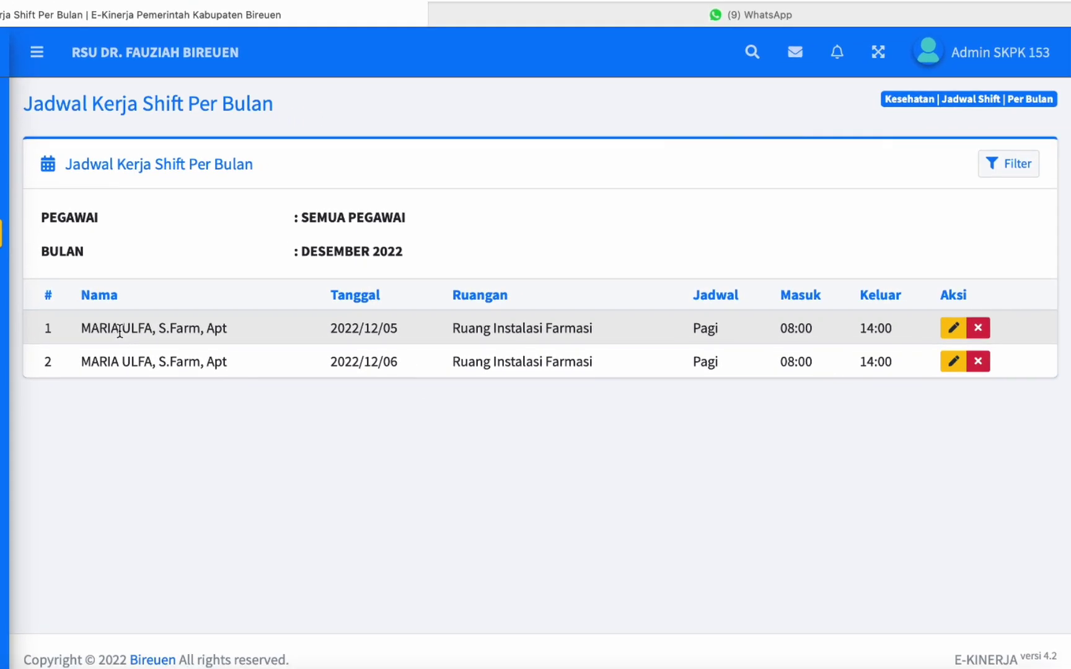
drag(236, 364, 342, 364)
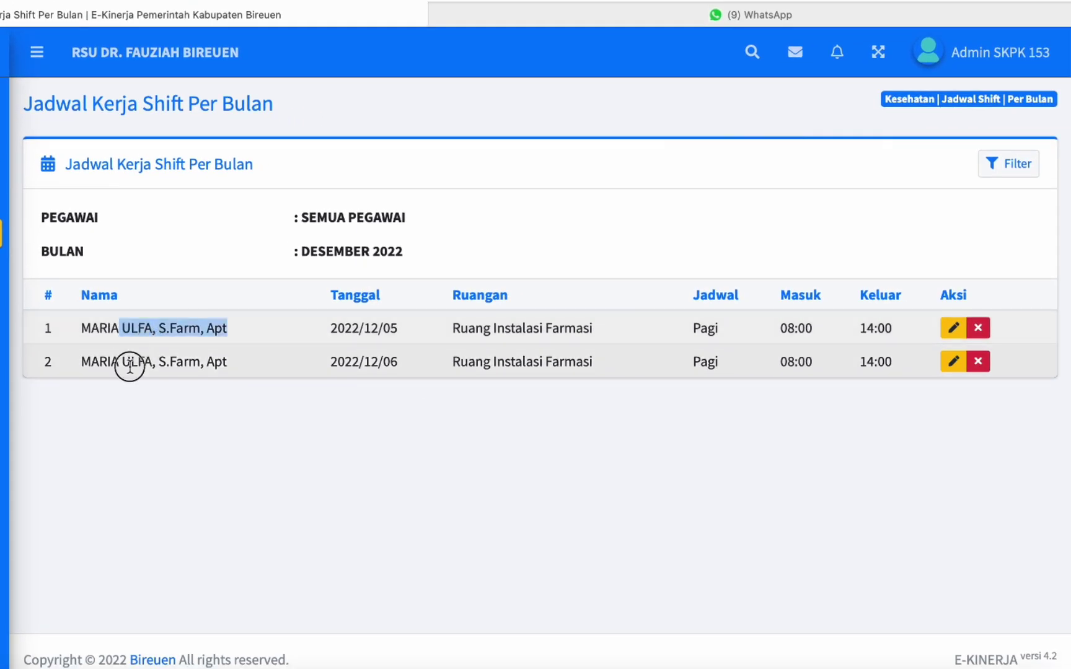
click(133, 363)
drag(390, 329, 397, 328)
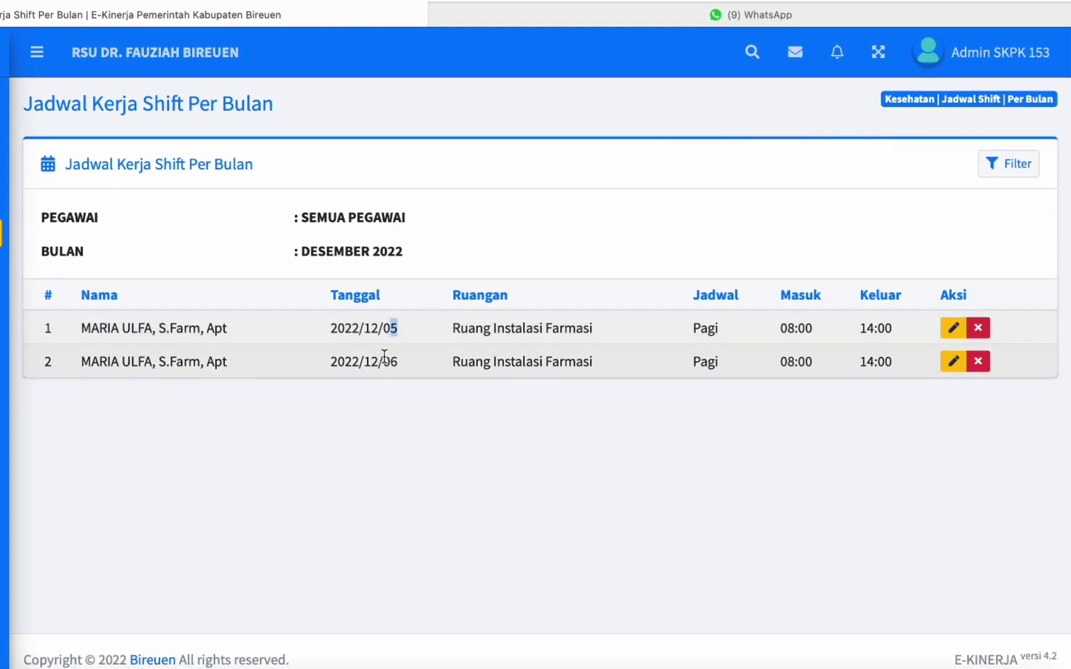
double_click(390, 361)
drag(811, 329, 817, 373)
click(442, 382)
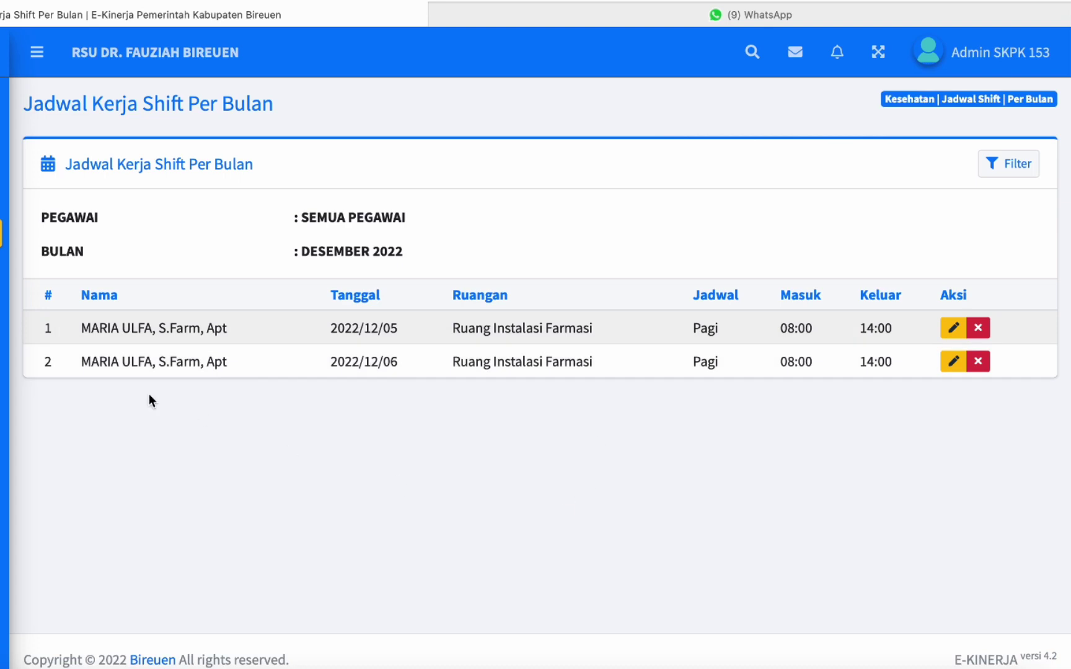
drag(85, 328, 213, 330)
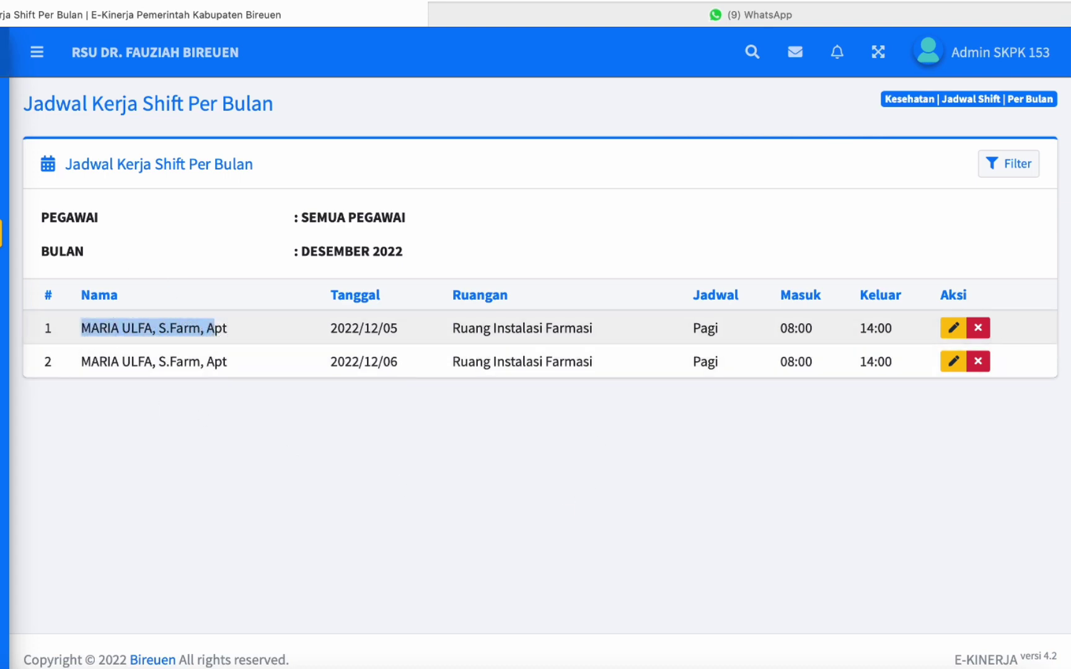
click(158, 379)
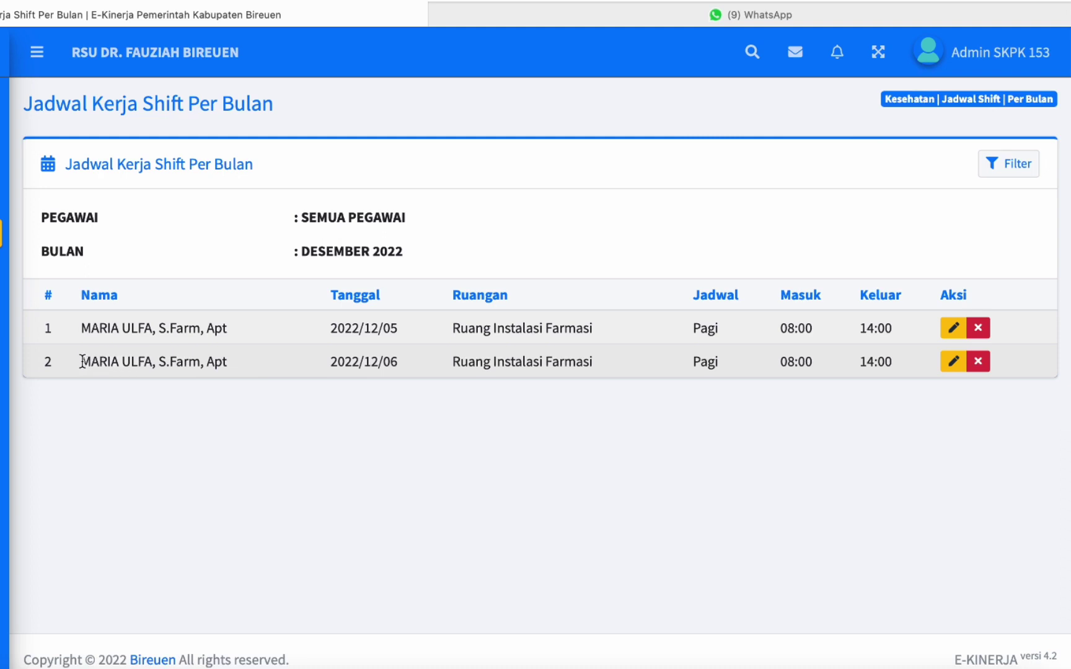
drag(81, 361, 406, 366)
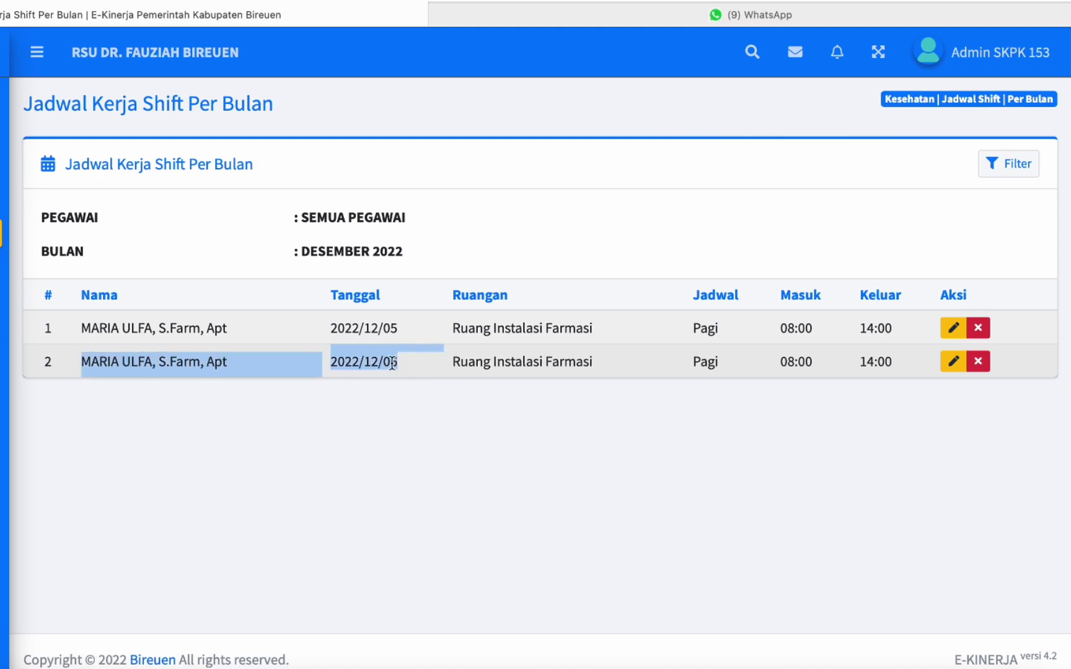
click(354, 369)
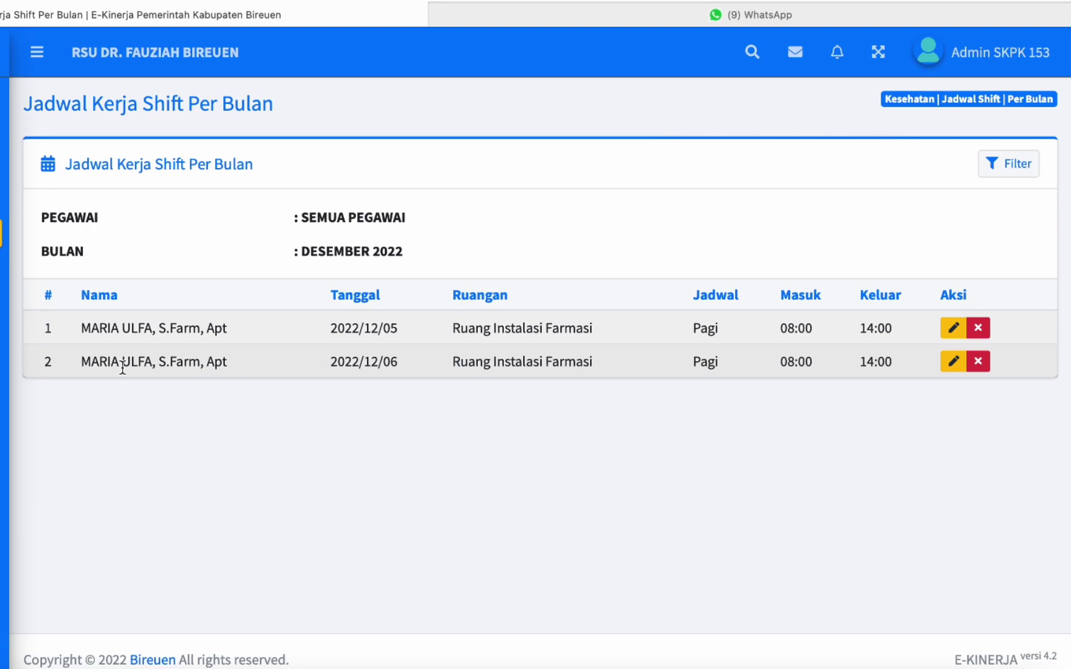
drag(81, 361, 296, 365)
click(87, 361)
click(86, 363)
click(456, 370)
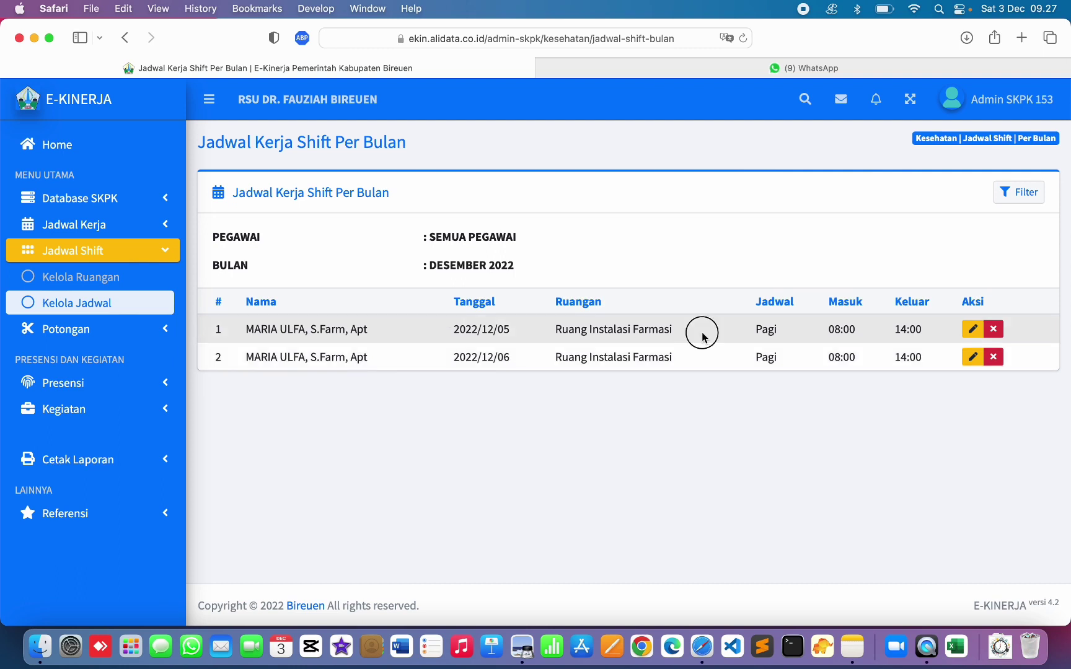
Check the employee name and date of the 2022/12/06 entry in the monthly shift list.
drag(328, 358, 407, 363)
click(483, 361)
click(497, 360)
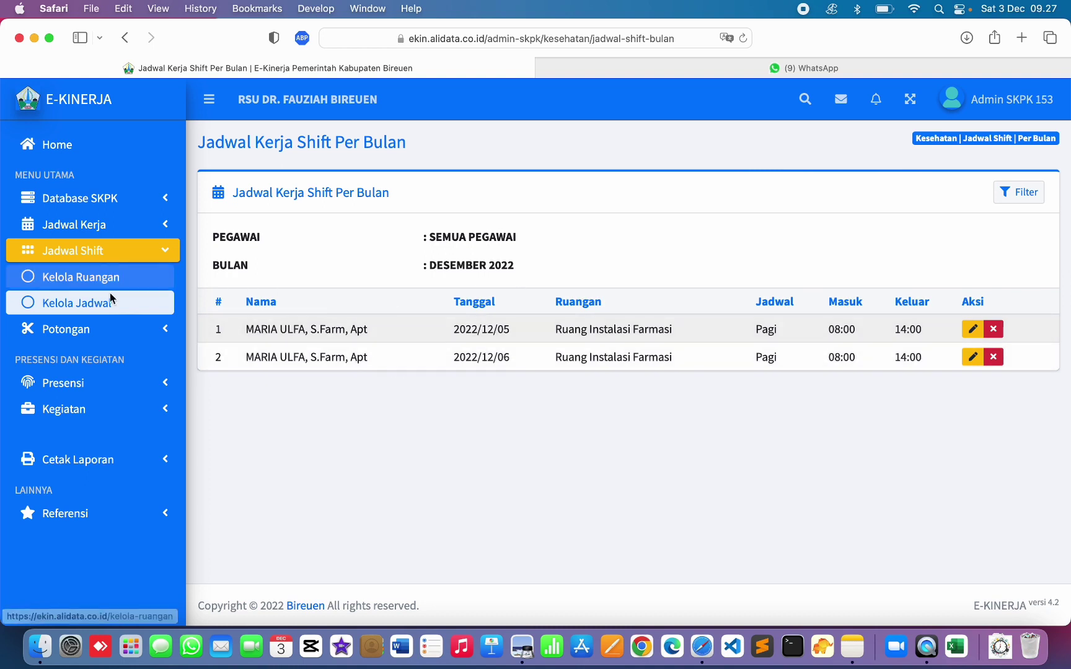
Open the printable shift schedule recap for Ruang Instalasi Farmasi from the shift schedule management page.
click(93, 302)
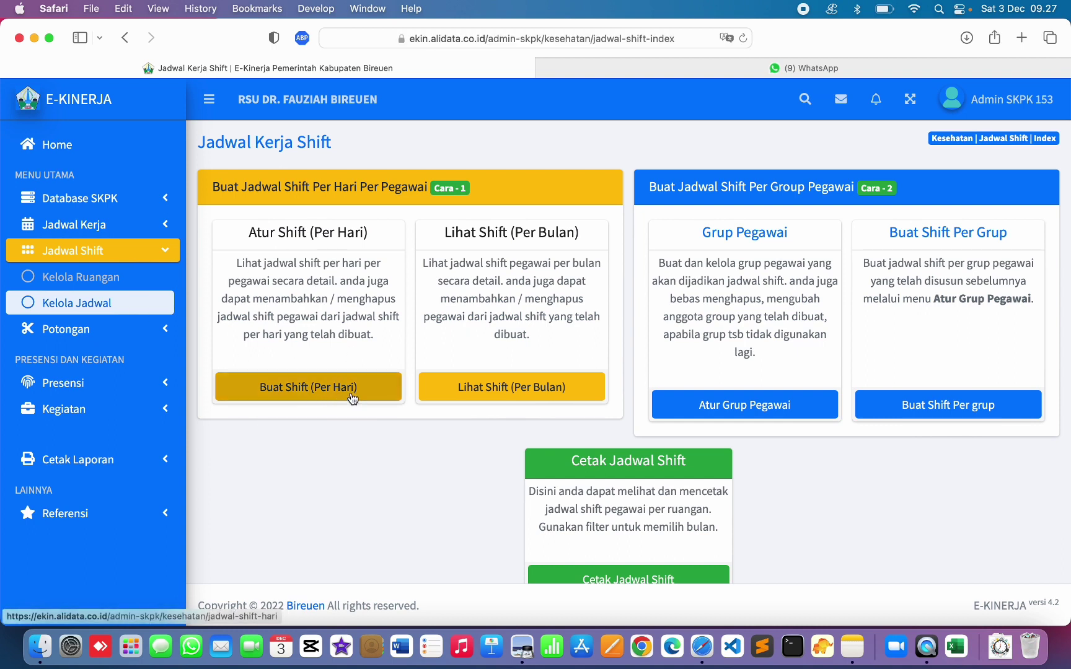
drag(238, 264, 337, 287)
click(308, 315)
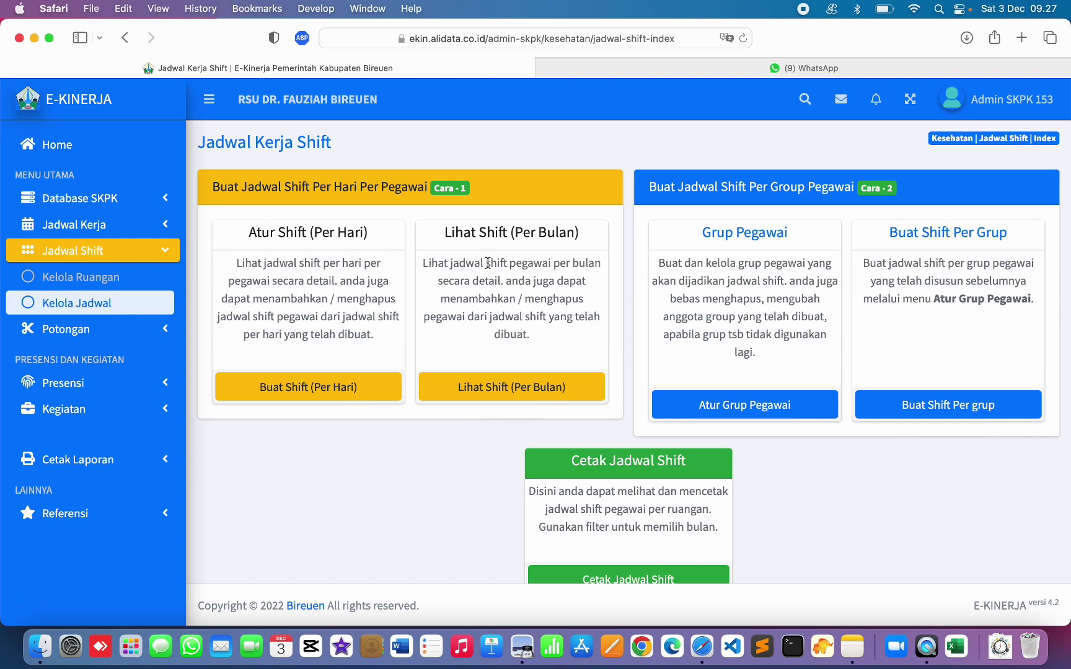
scroll(570, 422, down, 1)
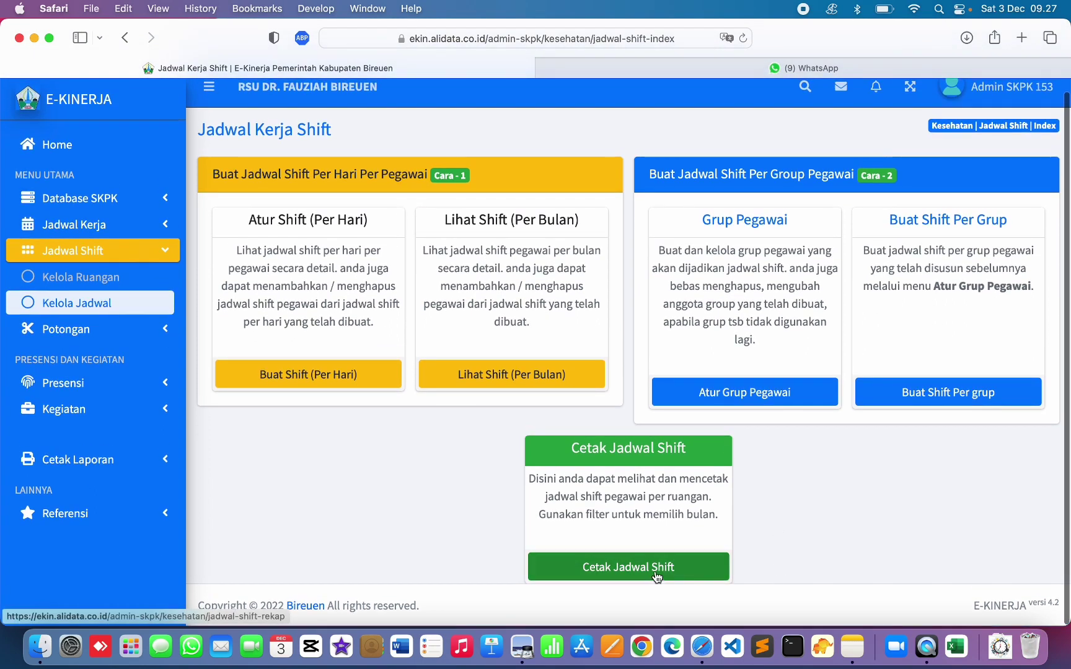
click(634, 571)
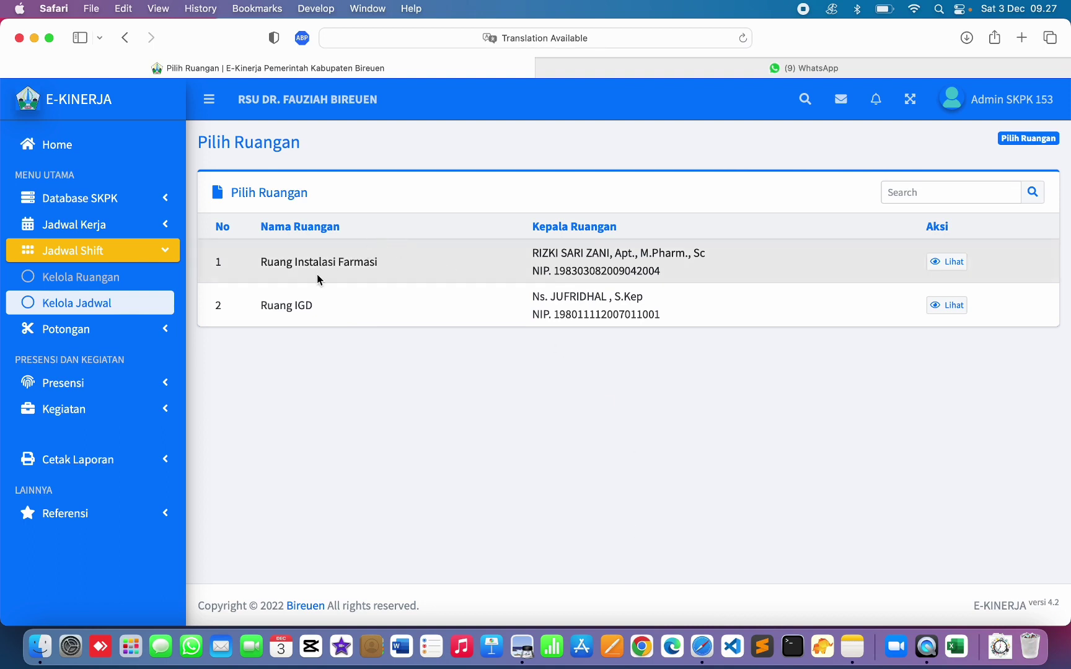
drag(298, 266, 375, 265)
click(543, 268)
click(948, 263)
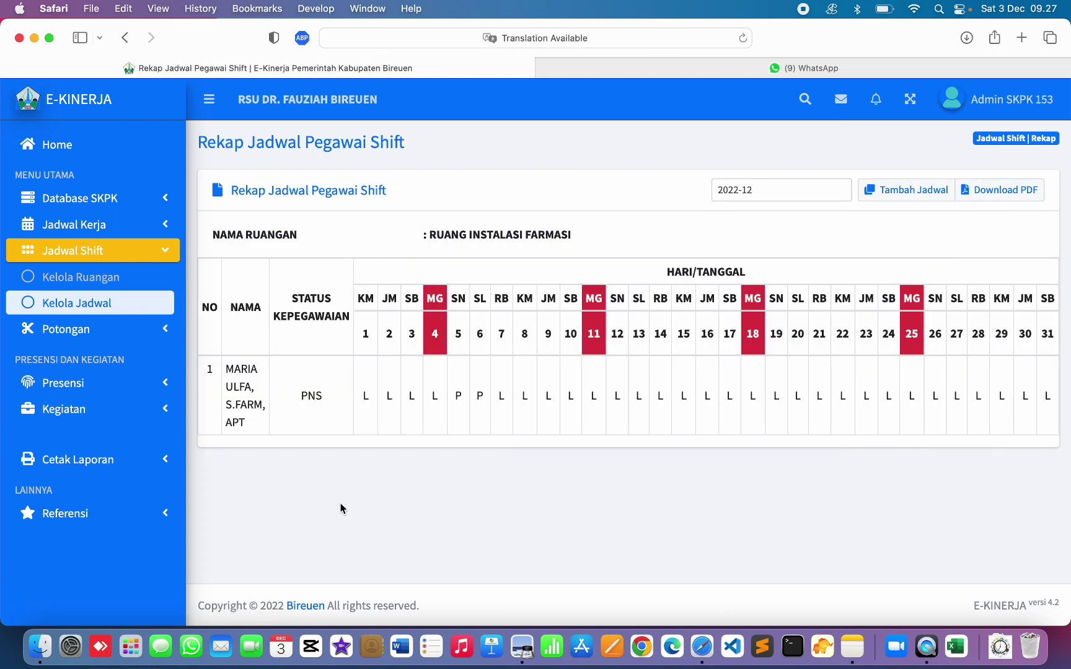
Examine the employee's daily shift codes for 2022-12 in the room recap and glance at the add-schedule form.
drag(237, 397, 246, 423)
click(238, 424)
scroll(347, 396, right, 1)
drag(353, 396, 435, 396)
click(380, 417)
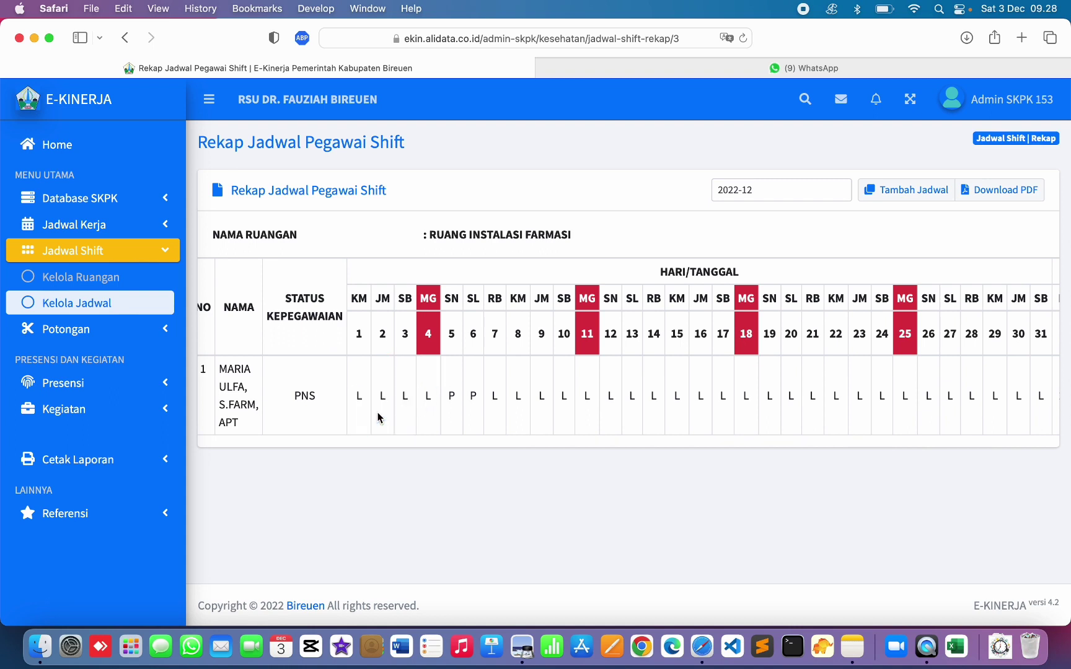
click(454, 298)
drag(454, 411, 1043, 400)
click(495, 298)
click(841, 418)
drag(493, 396, 1040, 404)
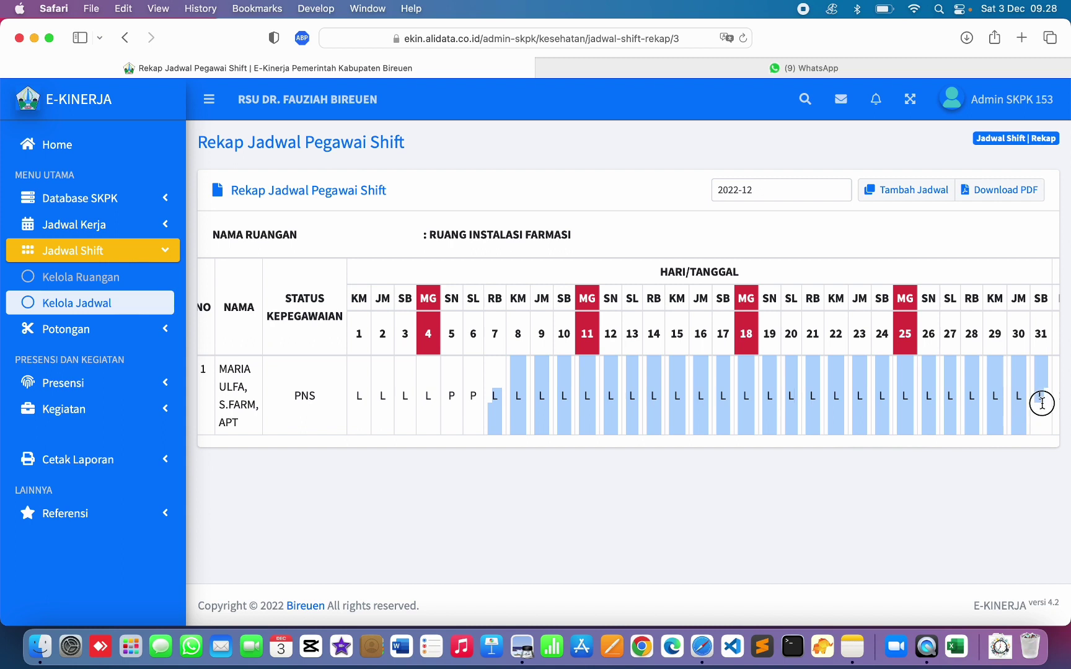
click(729, 416)
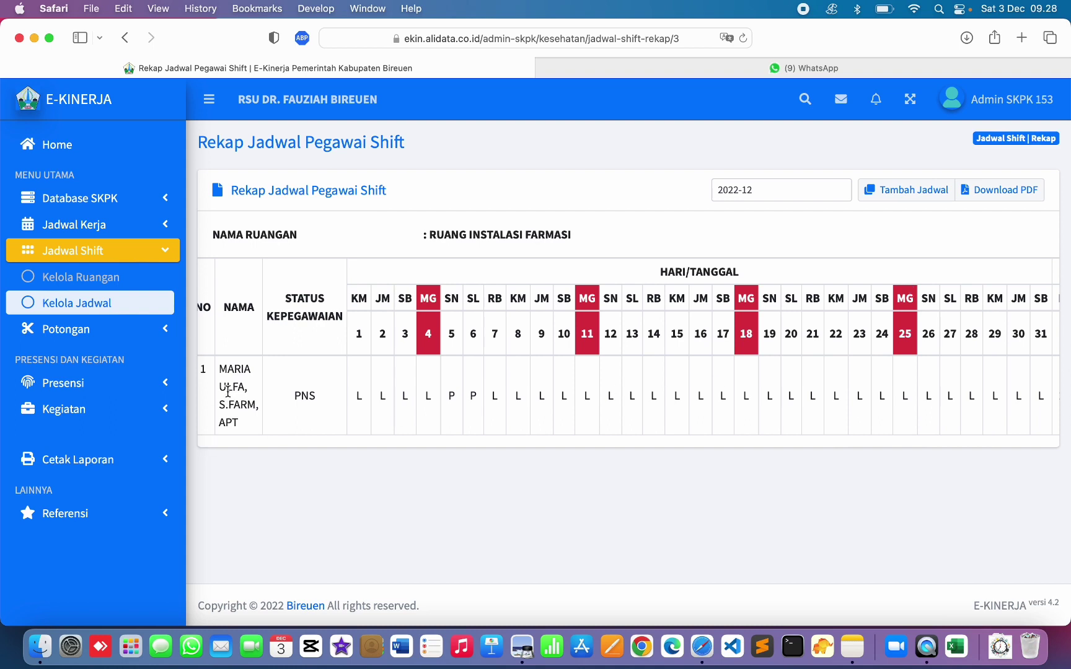
click(912, 191)
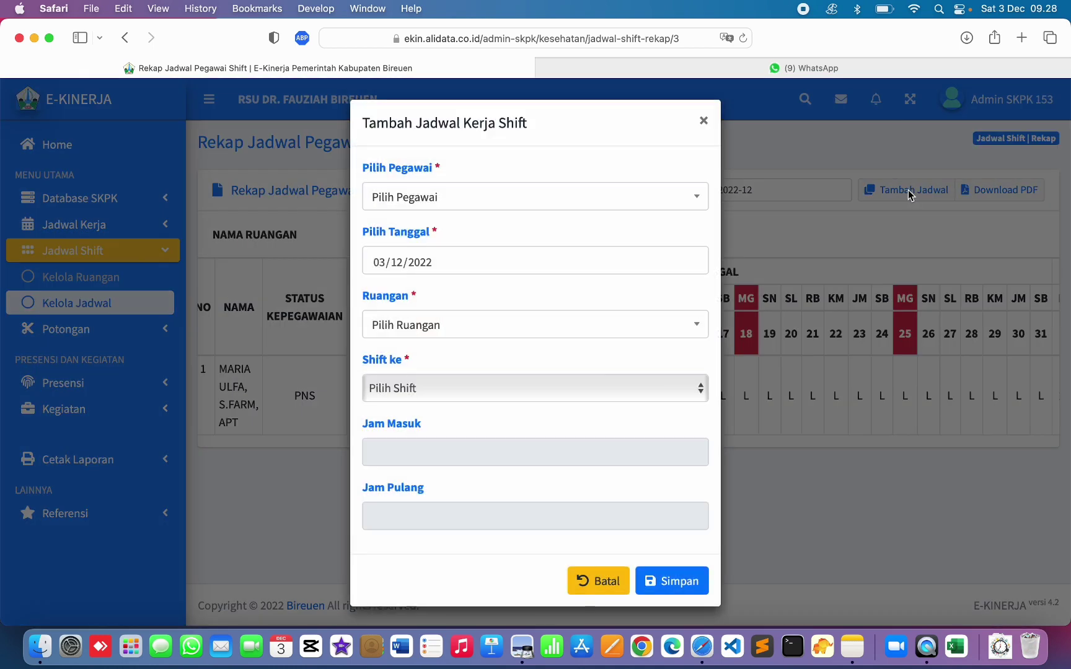
click(703, 121)
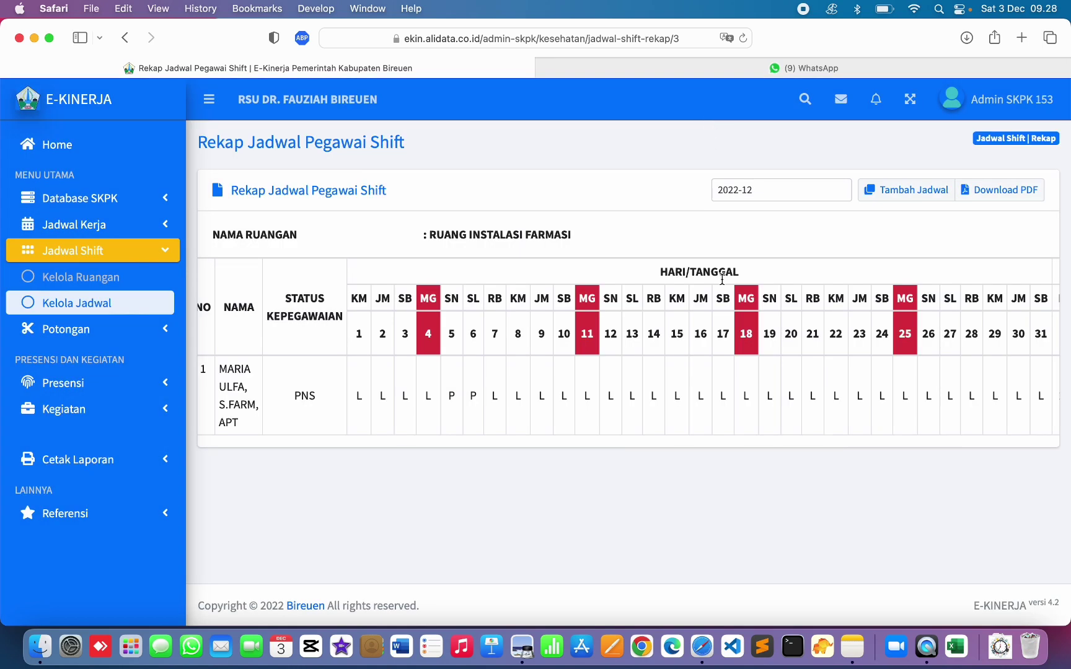
Generate the PDF of the room's shift recap and check its title, employee row and room name.
click(985, 193)
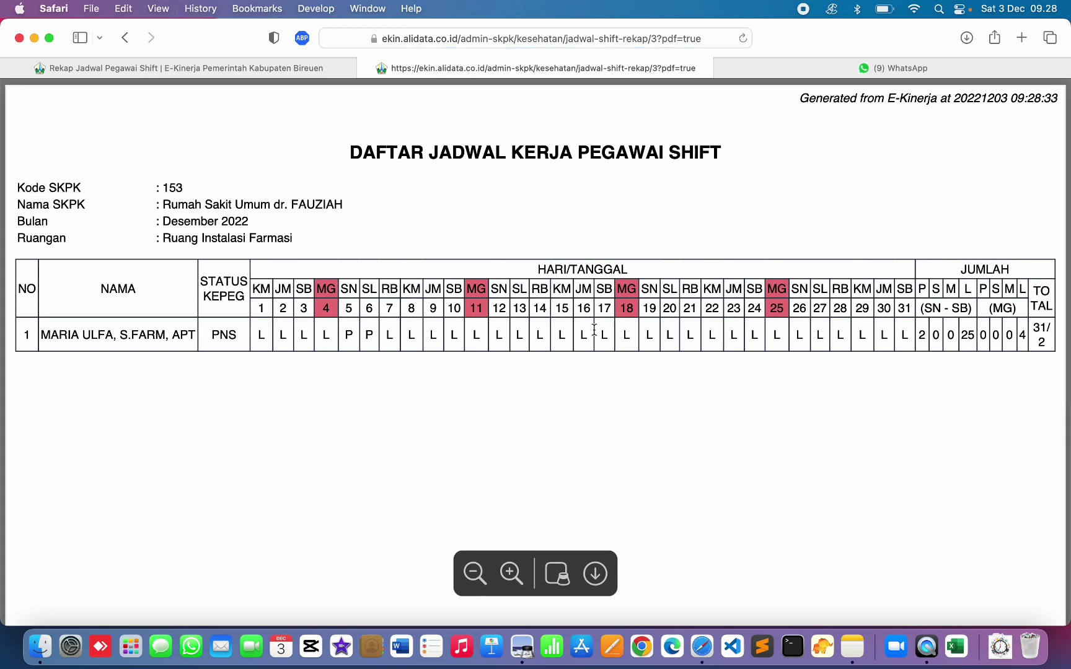
drag(406, 153, 686, 158)
click(496, 203)
drag(65, 340, 476, 338)
click(536, 338)
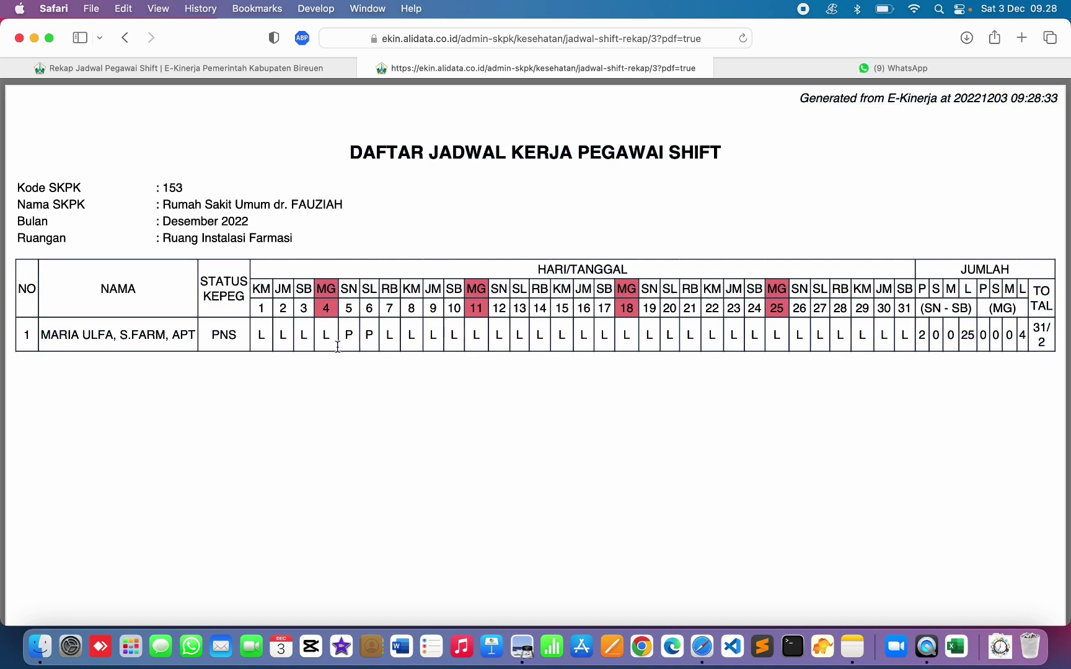
drag(91, 338, 207, 336)
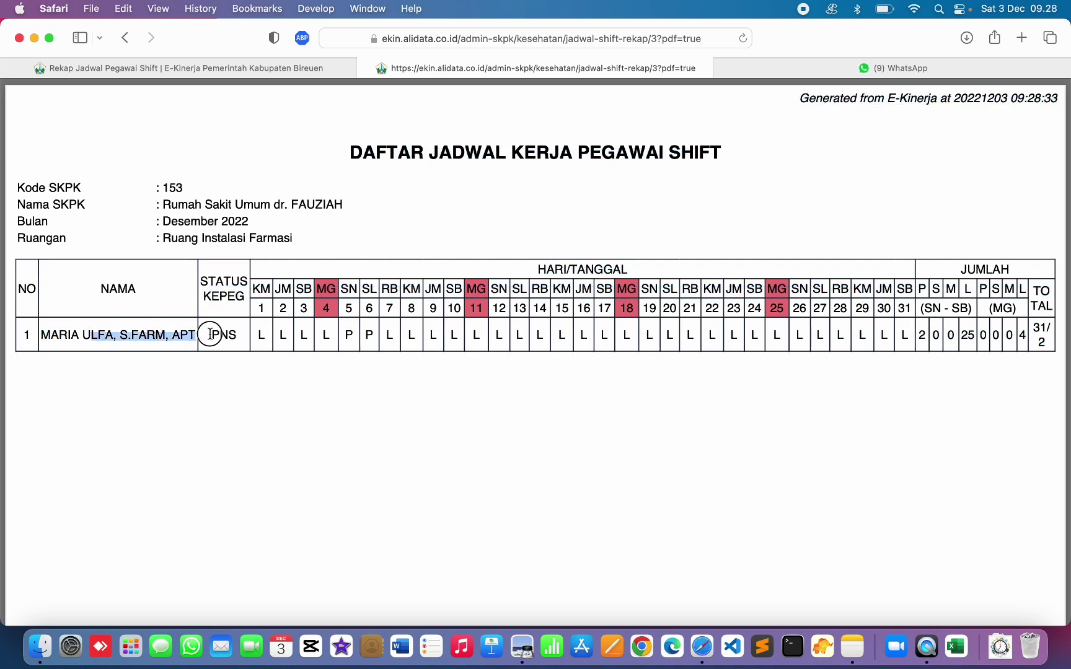
click(168, 247)
drag(179, 238, 324, 241)
click(487, 412)
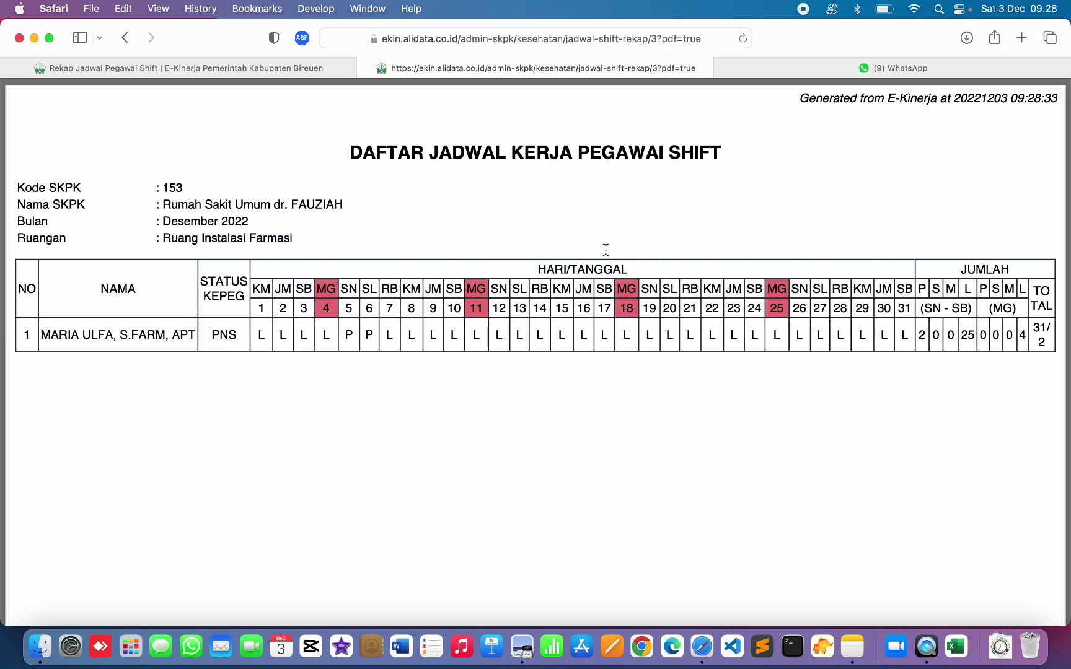
Return to the shift recap page and close the generated PDF.
right_click(591, 207)
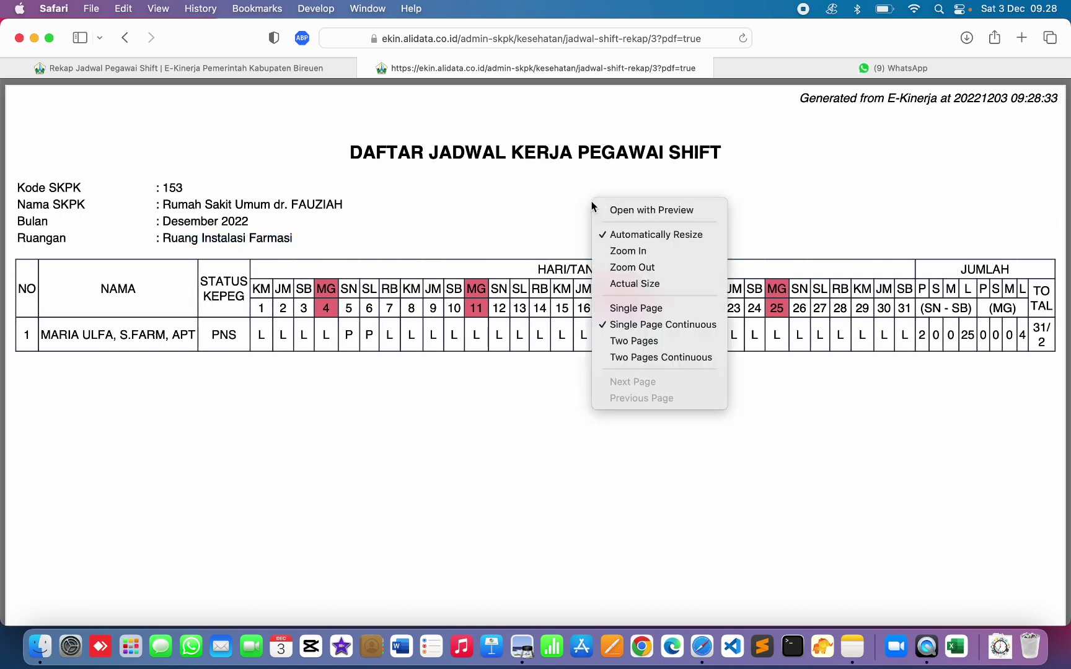
click(504, 191)
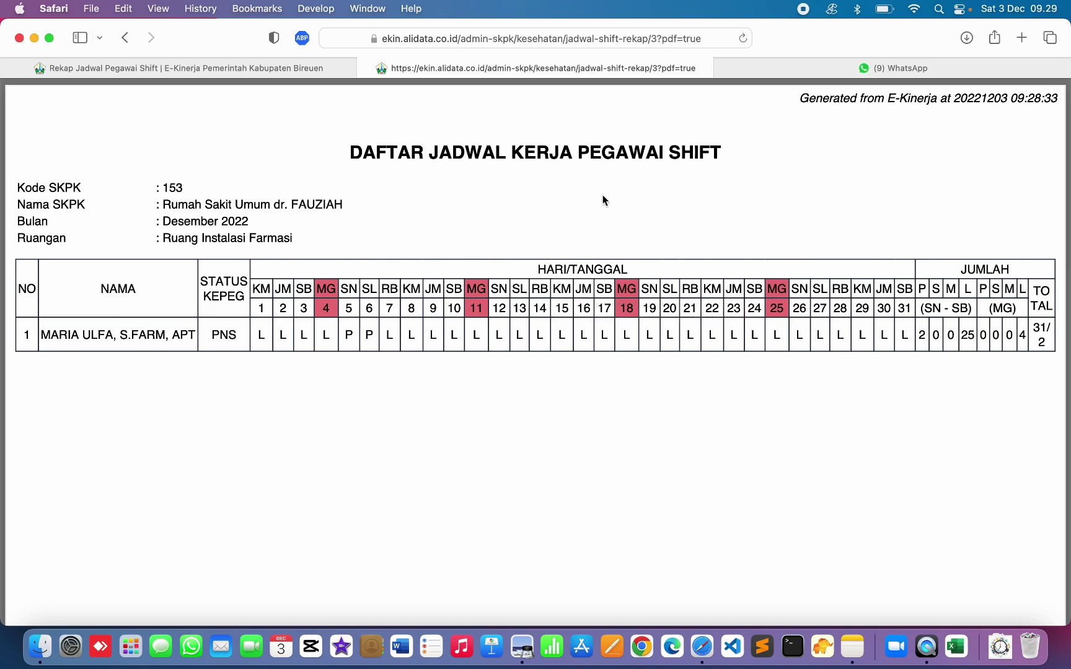
click(265, 66)
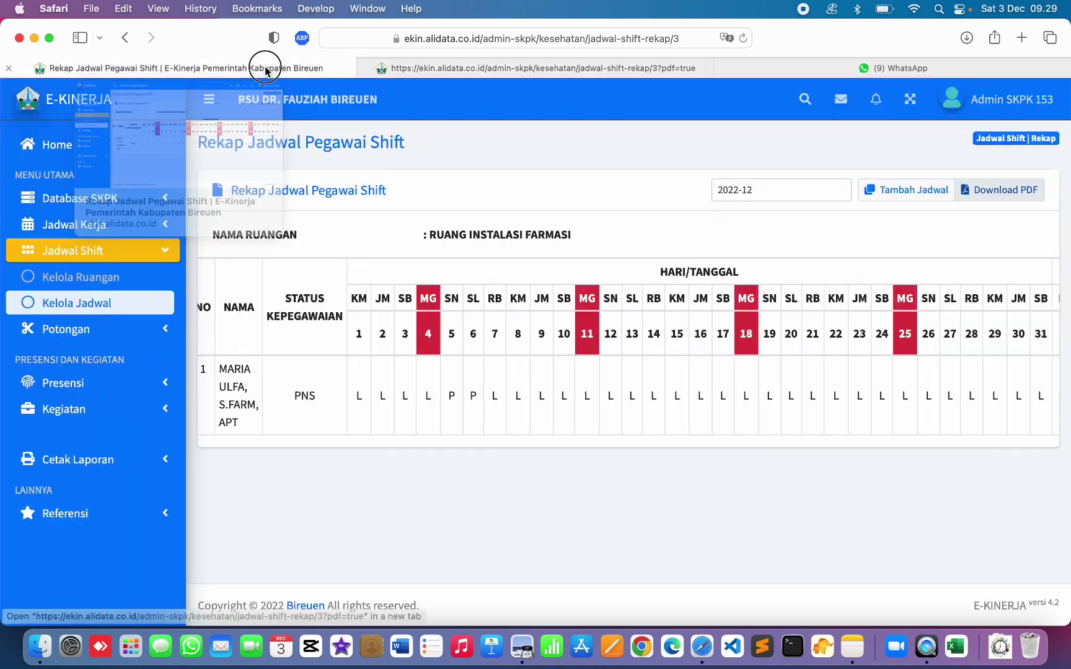
click(366, 68)
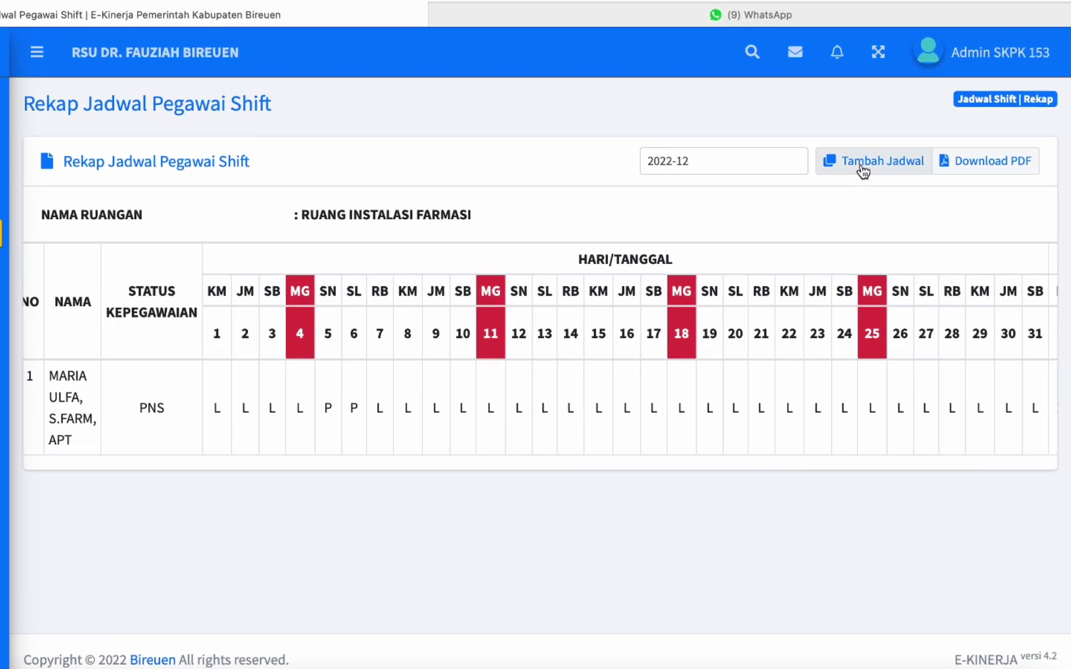
Review the employee, date, room and shift choices in the add-schedule form and close it without saving.
click(895, 192)
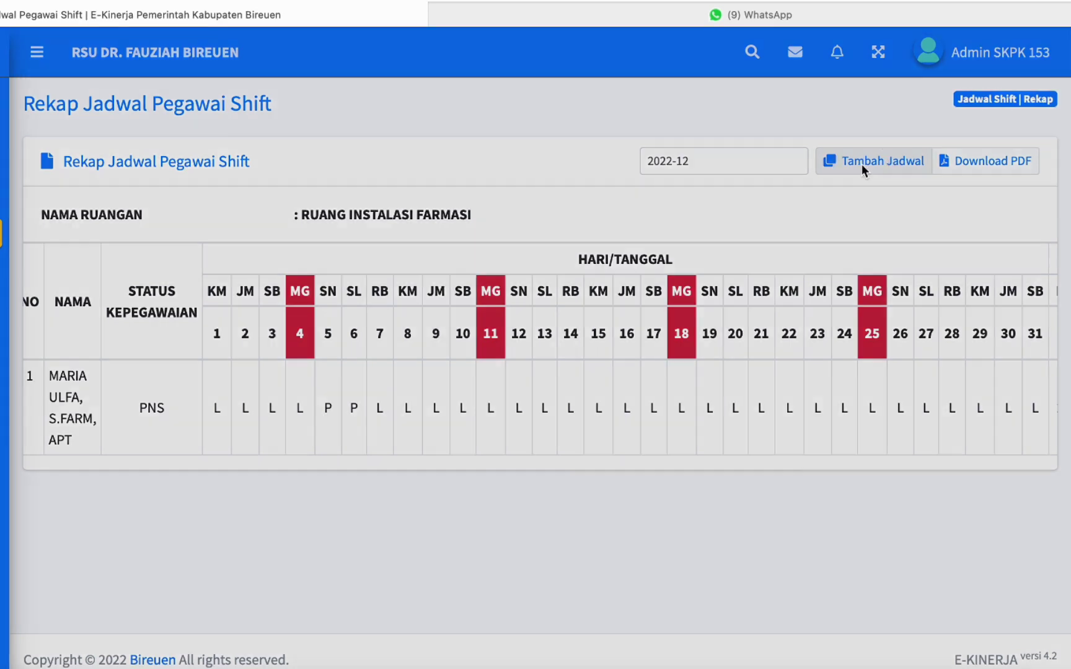
click(259, 186)
click(259, 188)
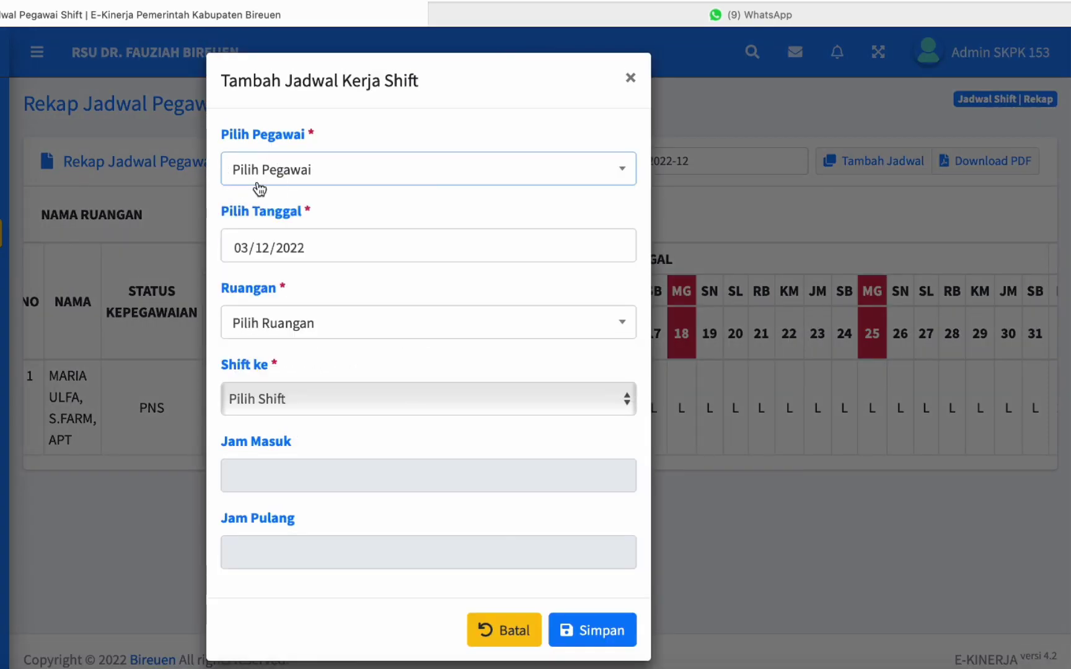
click(285, 252)
click(446, 231)
click(304, 319)
click(282, 271)
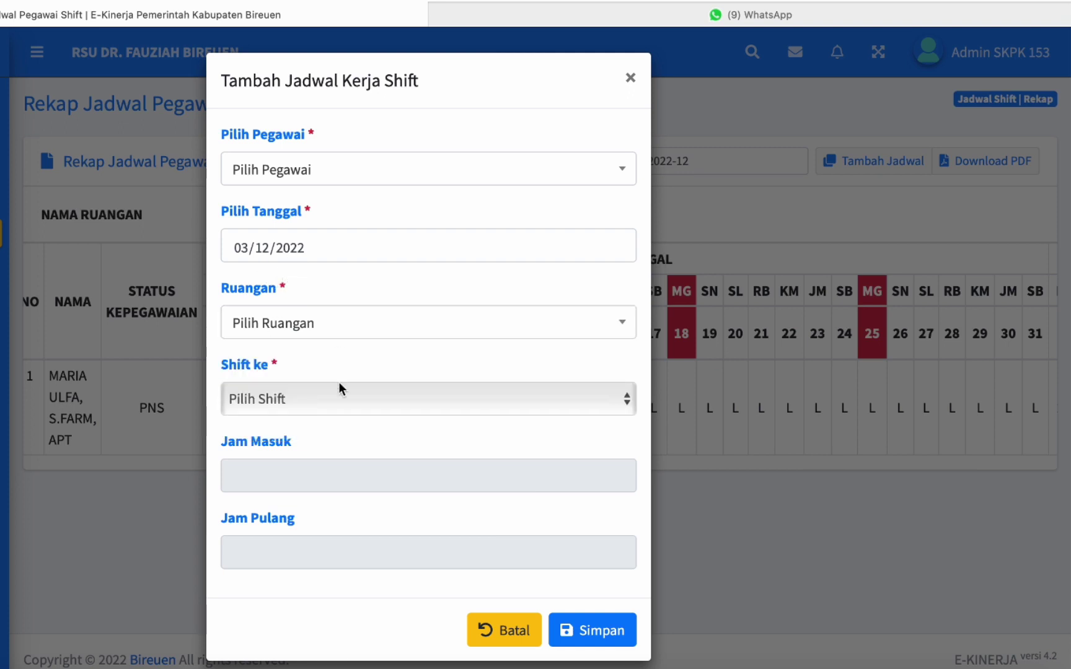
click(325, 402)
click(409, 306)
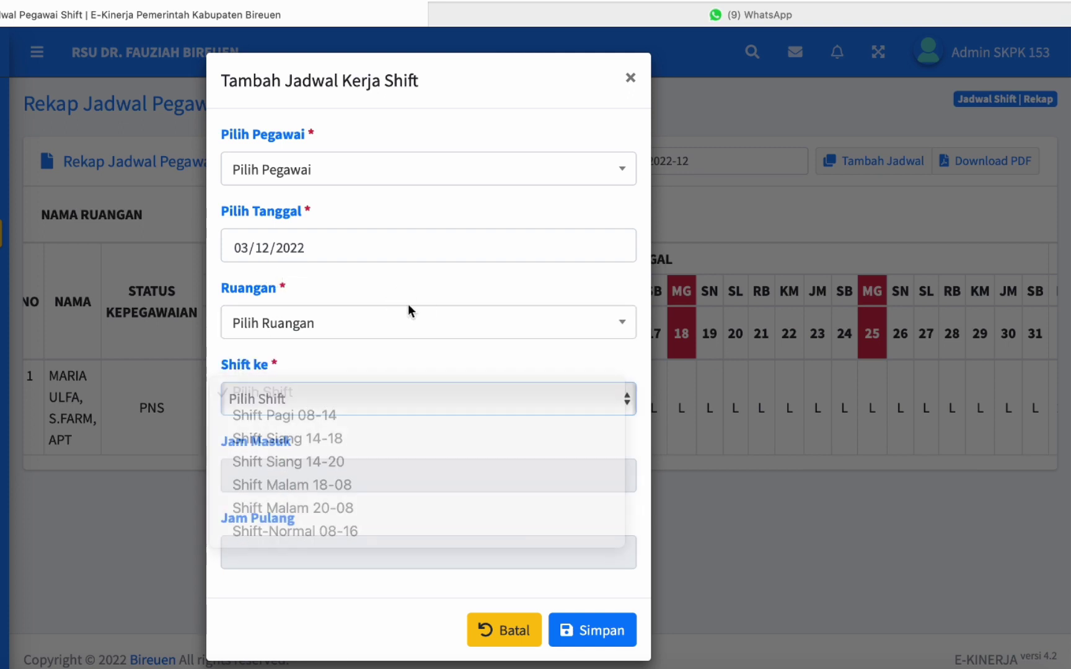
click(630, 78)
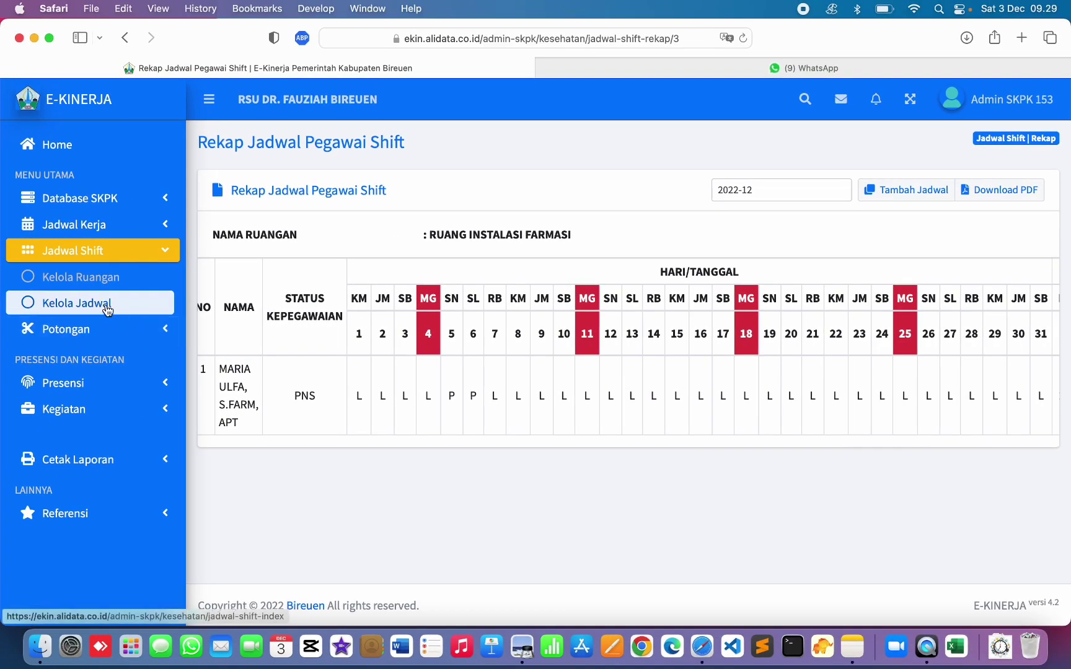
Return to the shift schedule management page and review the description of the per-day shift method.
click(99, 305)
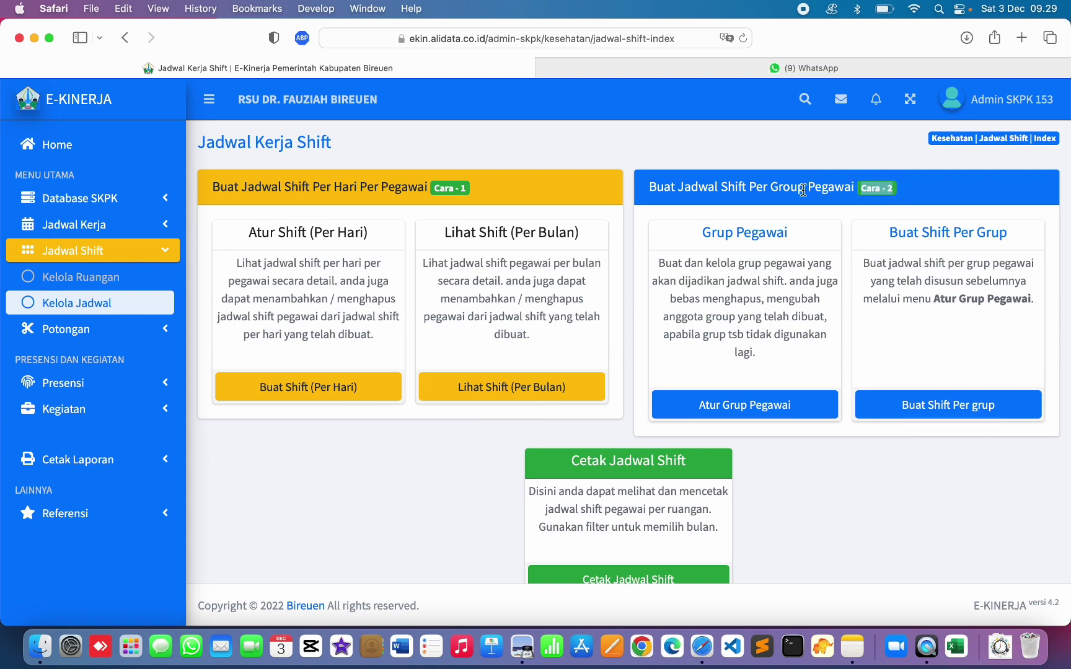
drag(291, 267, 345, 277)
click(380, 290)
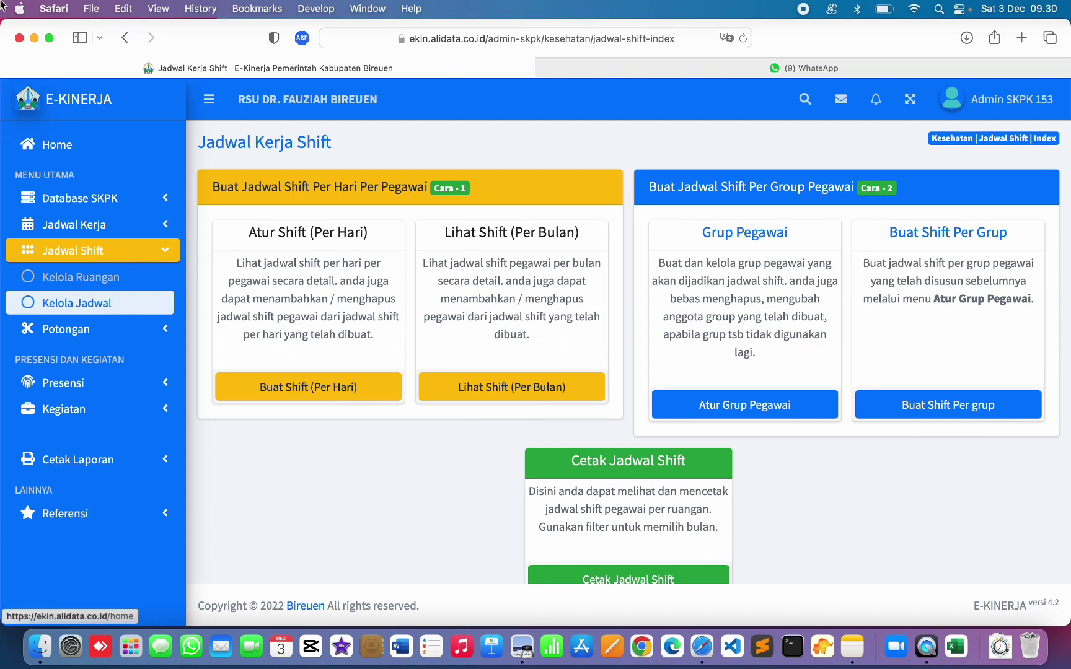
Switch to the image Jadwal Type 1-1.png, examine the pharmacy's paper shift schedule, and return to the browser.
mouse_move(2, 6)
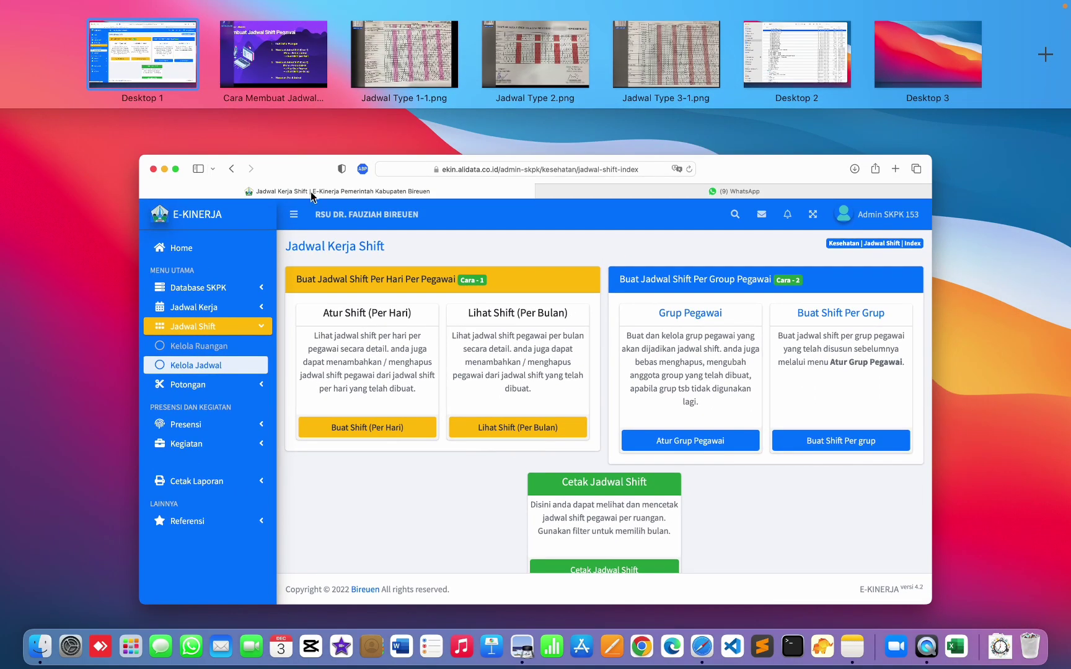
click(477, 291)
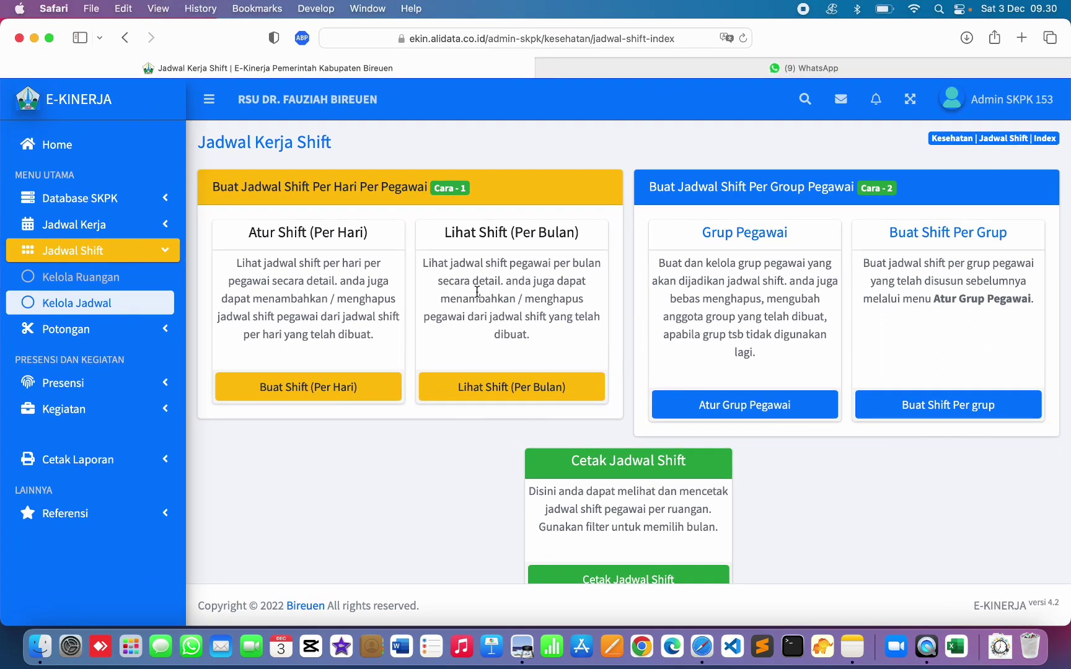
mouse_move(3, 6)
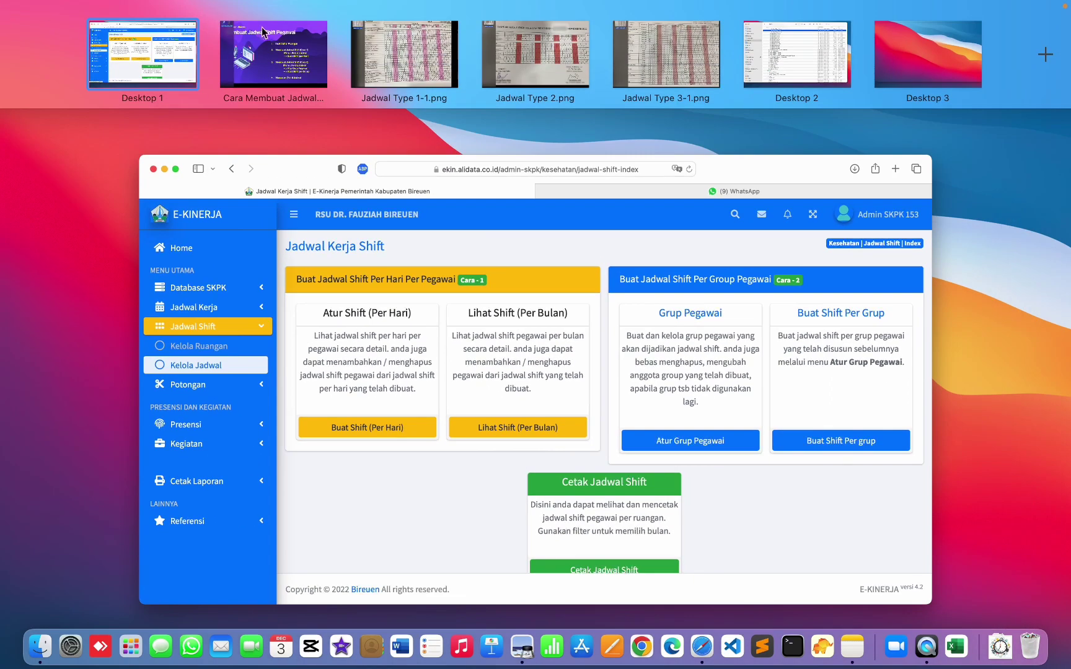
click(415, 55)
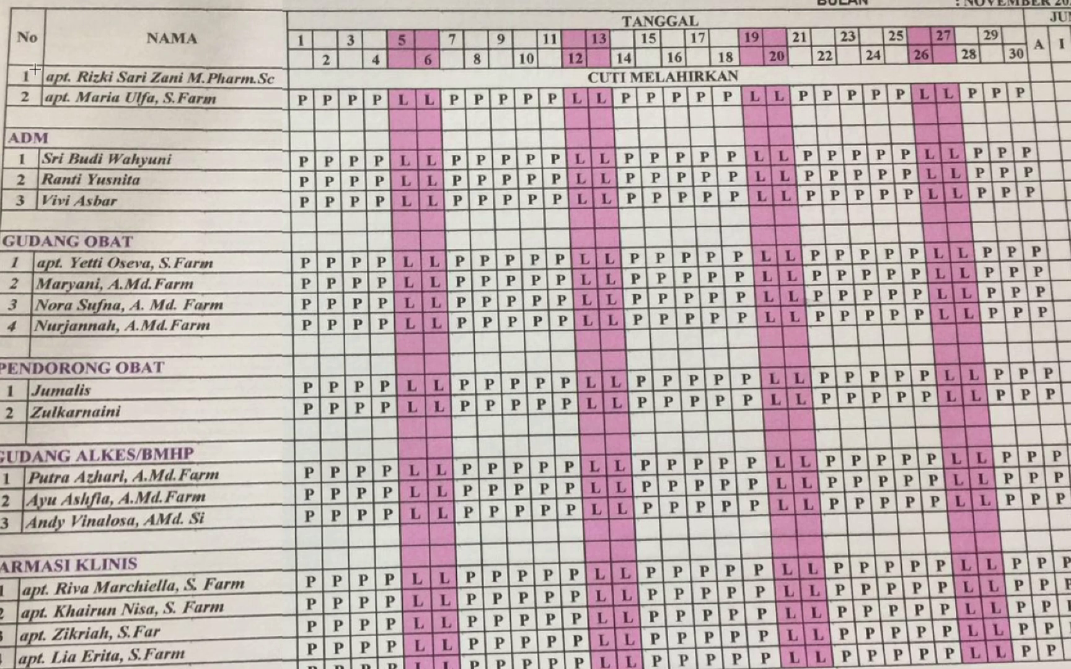
key(ctrl+Up)
click(638, 469)
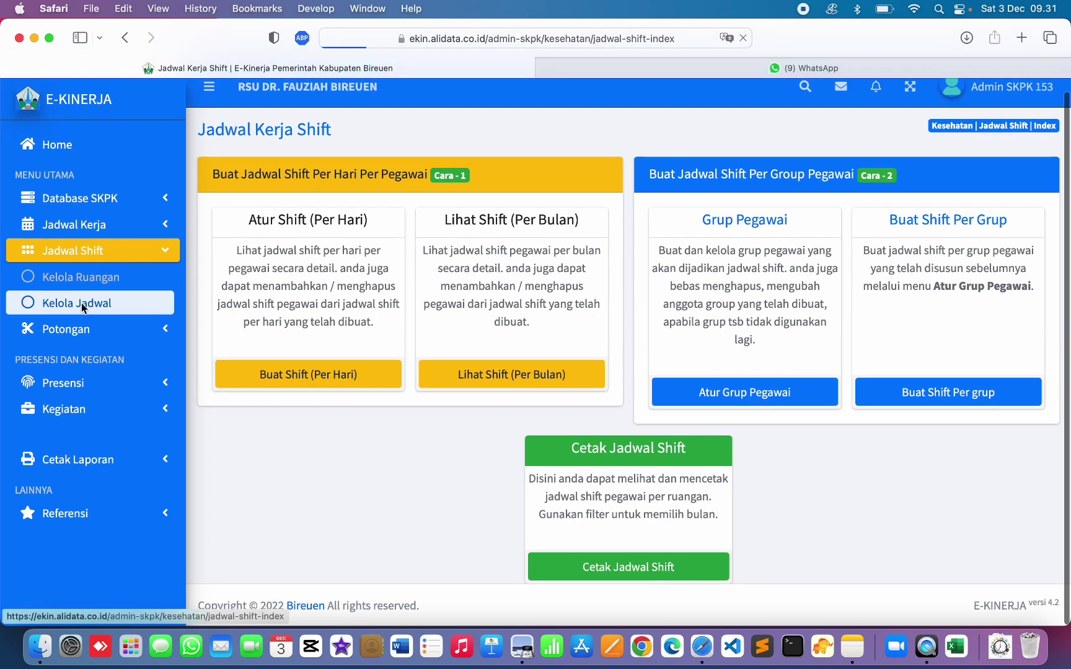
Go to the employee group settings and start a new group named "Grup Instalasi Farmasi Pagi".
click(93, 302)
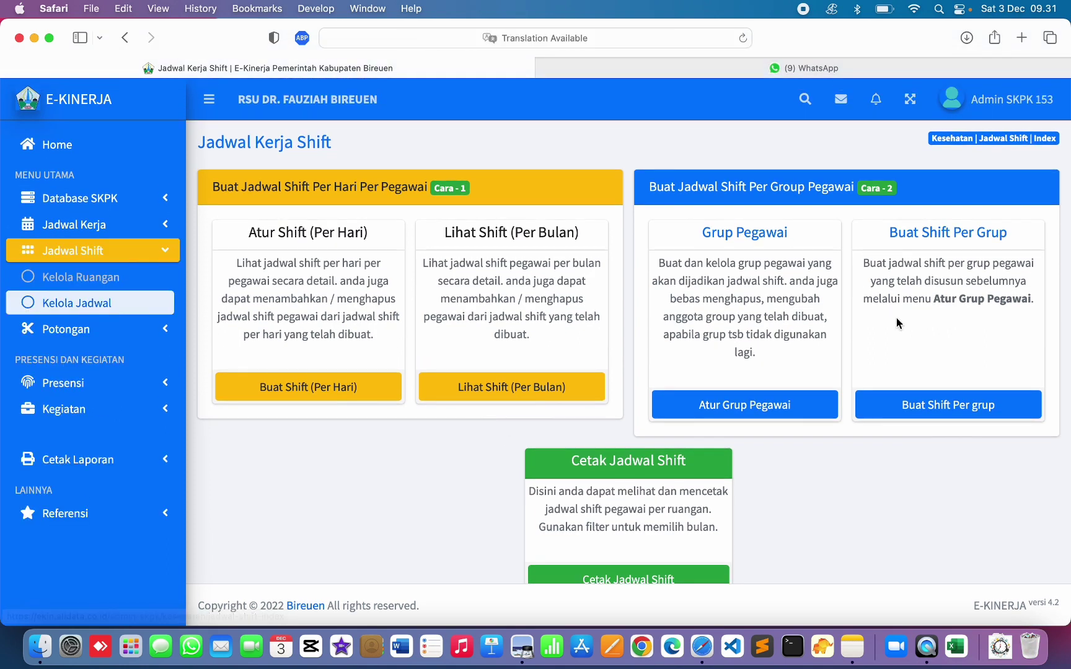
click(748, 408)
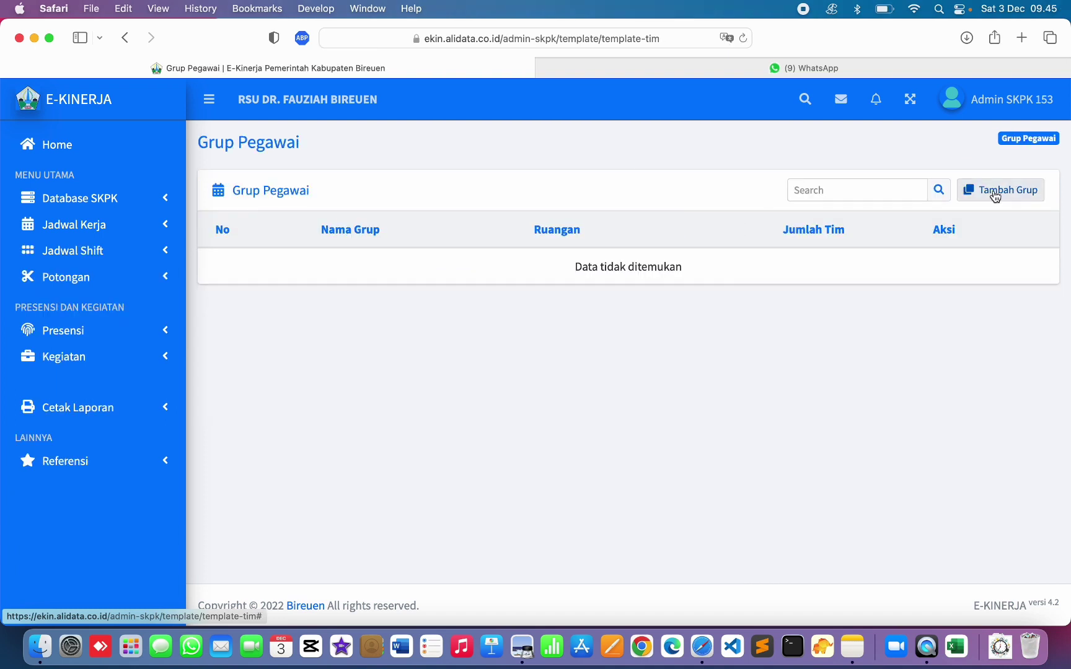
click(995, 192)
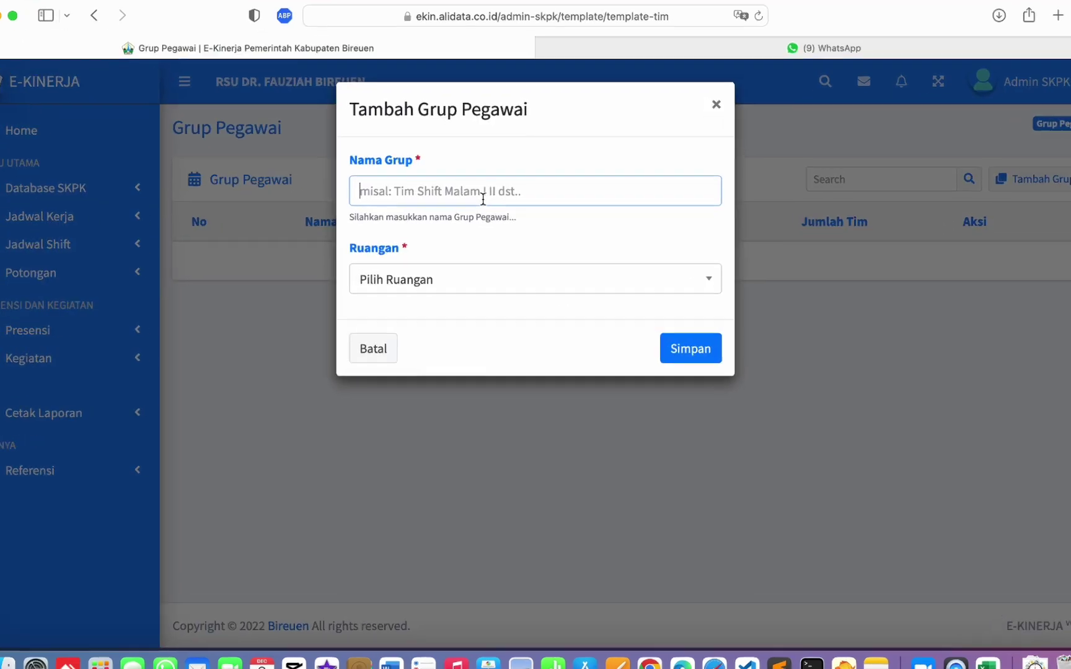
text(Grup Instalasi Farmasi Pagi)
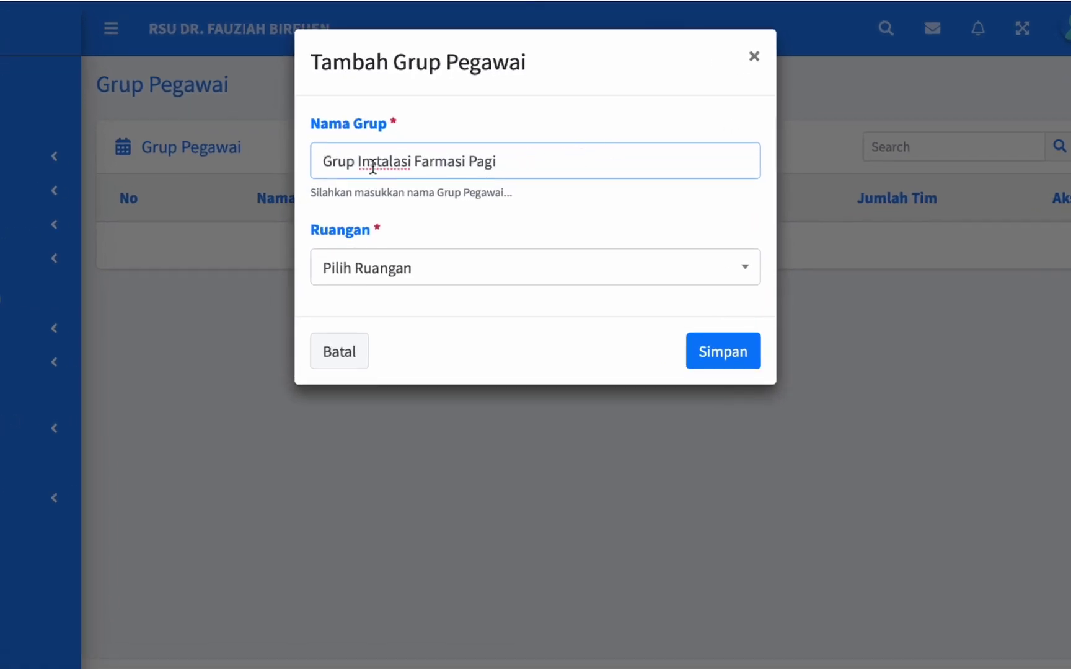
click(448, 164)
click(557, 162)
drag(320, 159, 552, 163)
click(552, 163)
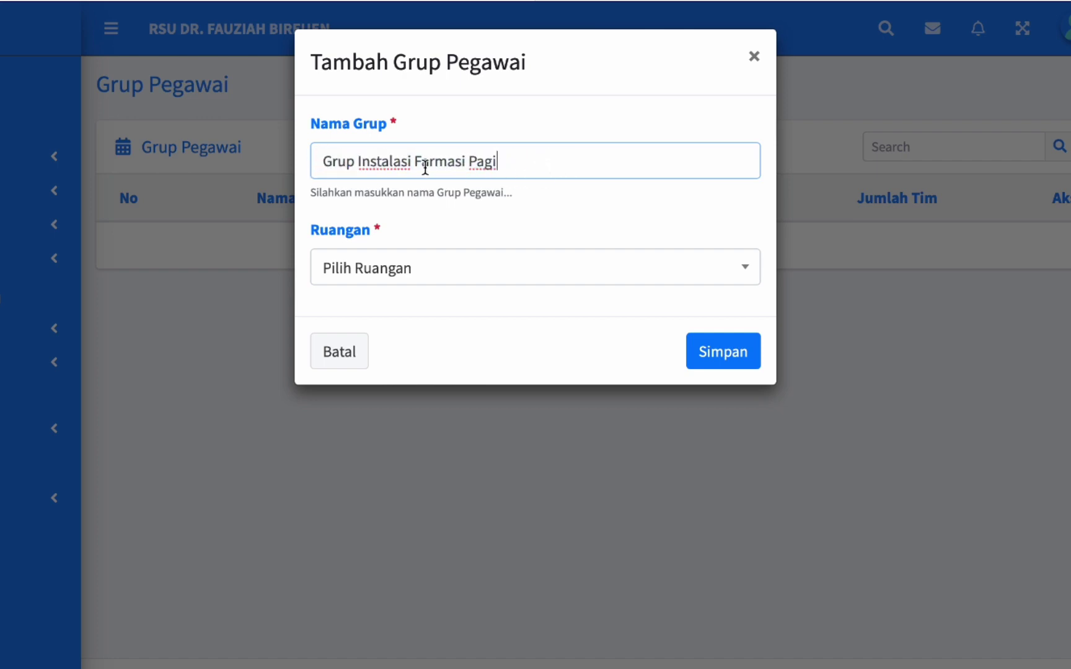
Assign Ruang Instalasi Farmasi as the new group's room and save the group.
click(381, 276)
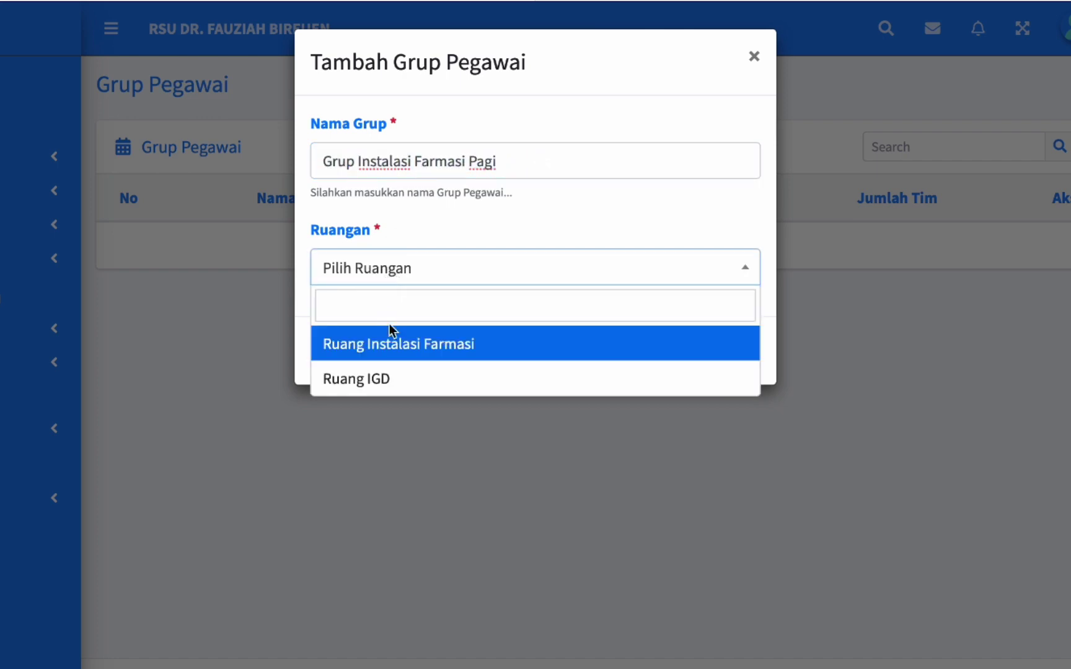
click(390, 347)
click(739, 357)
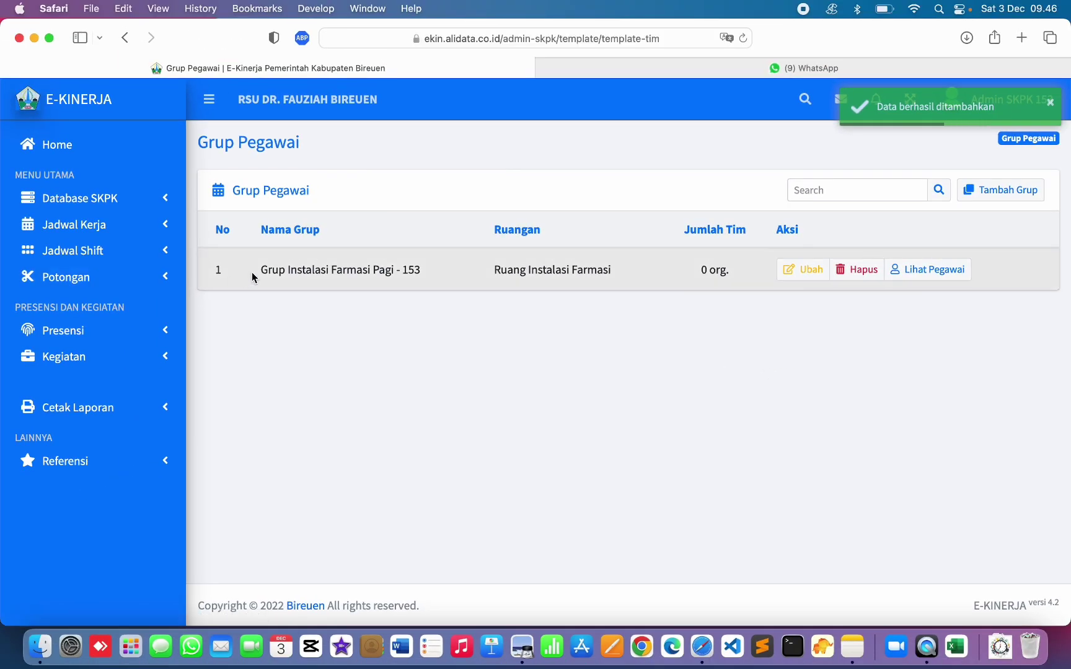
Review the saved pharmacy morning group's name, room and team size in the group list.
drag(263, 271, 425, 270)
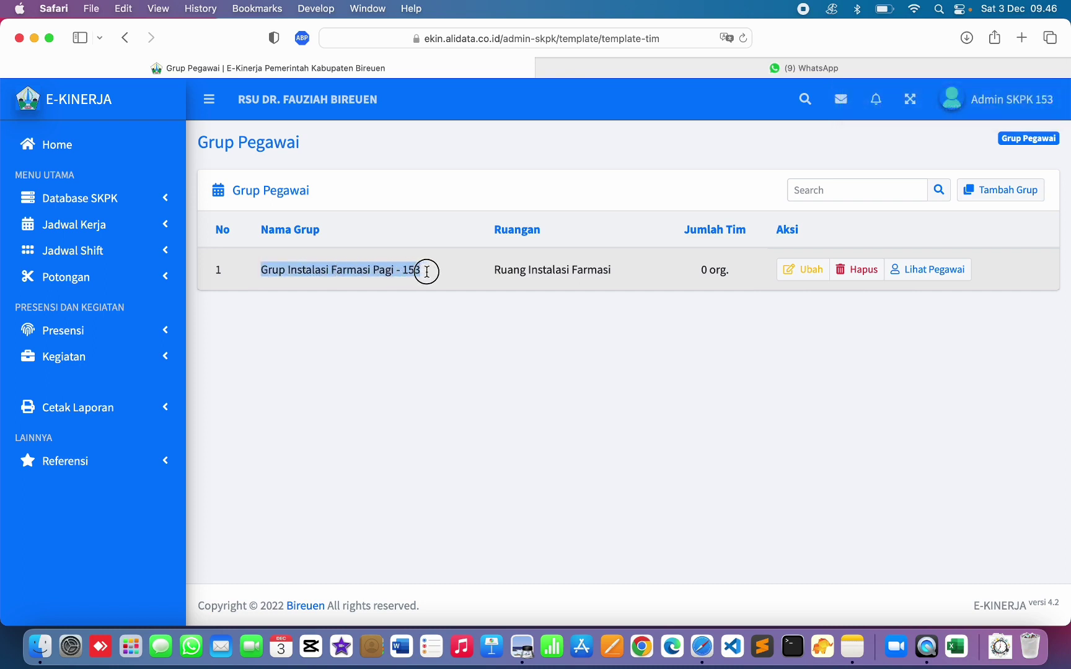
click(424, 270)
drag(271, 257, 300, 258)
click(251, 256)
click(261, 260)
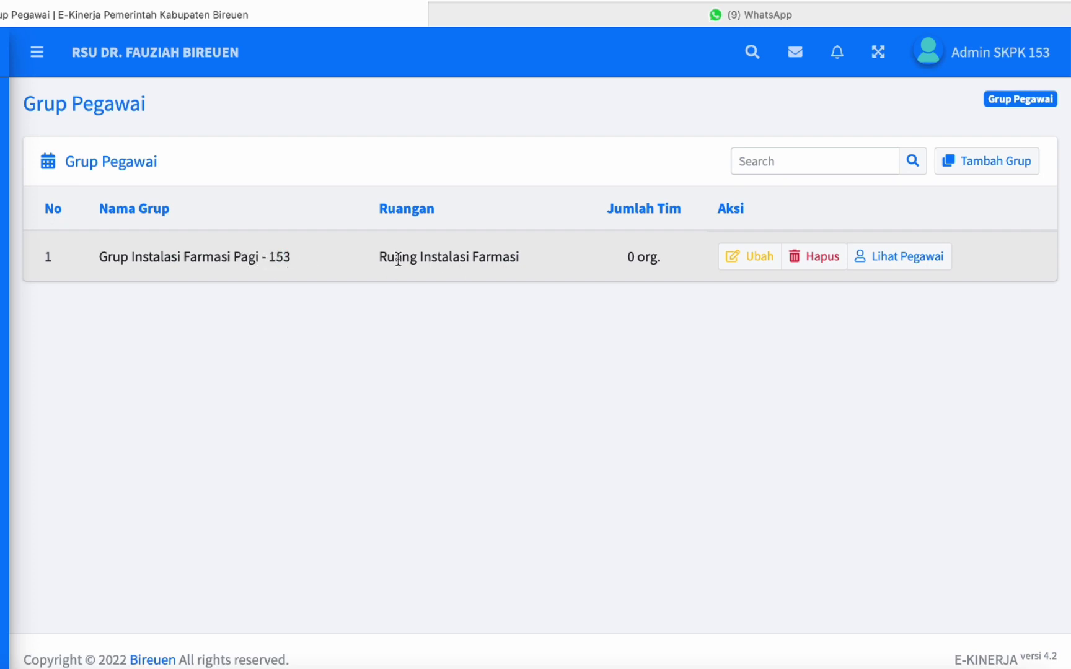
drag(386, 258, 533, 263)
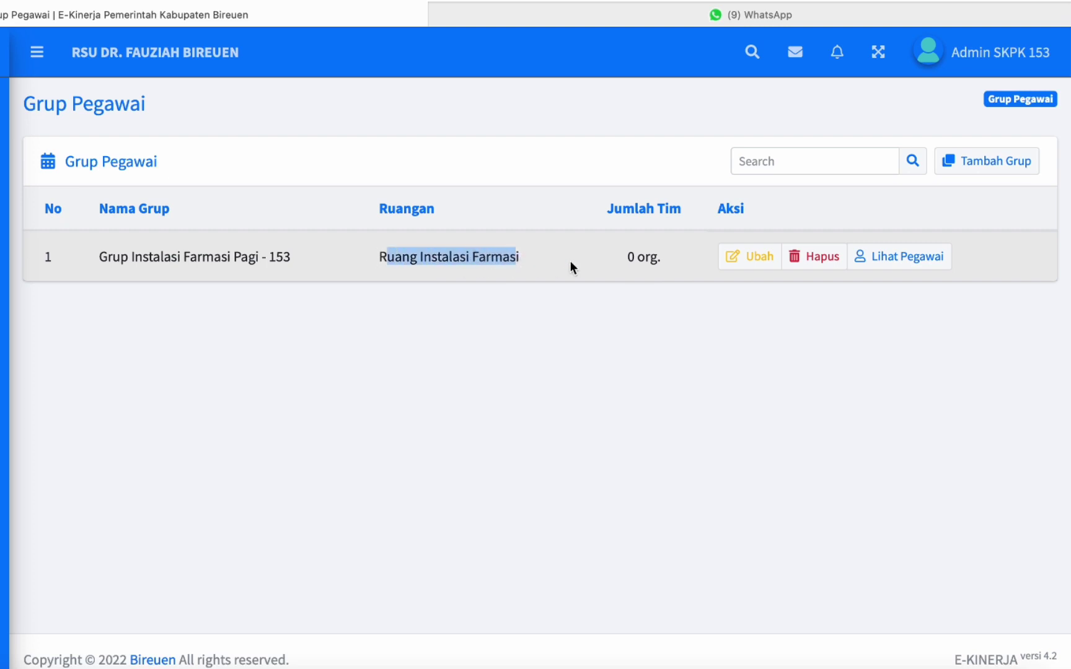
click(622, 256)
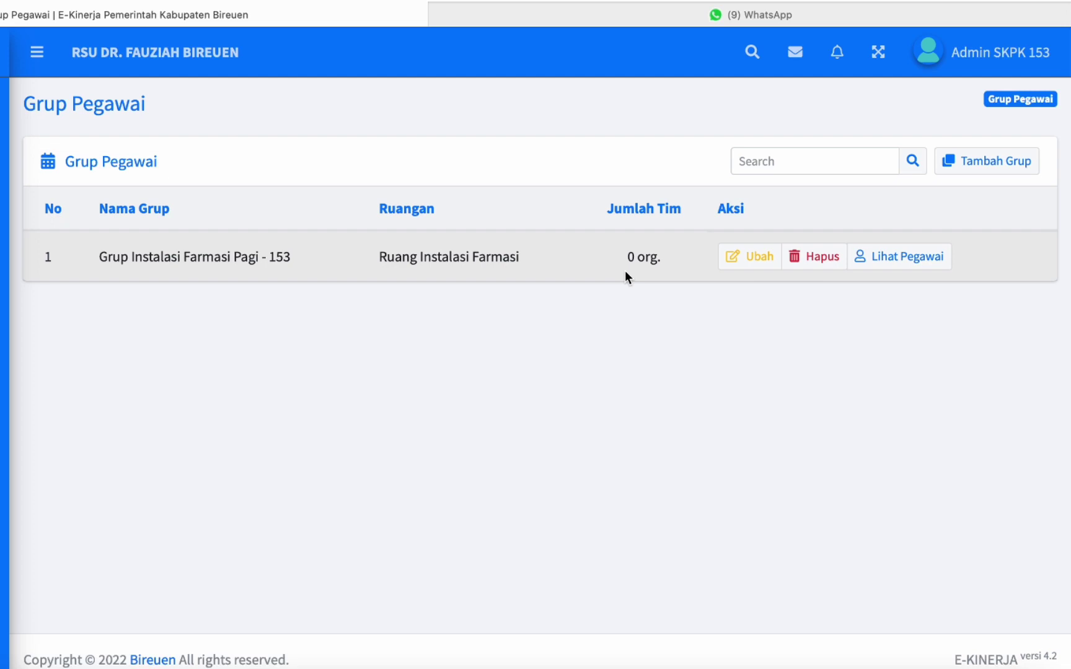
click(671, 256)
click(636, 259)
Open the pharmacy morning group's employee list, start adding participants, and browse the available employees.
click(894, 258)
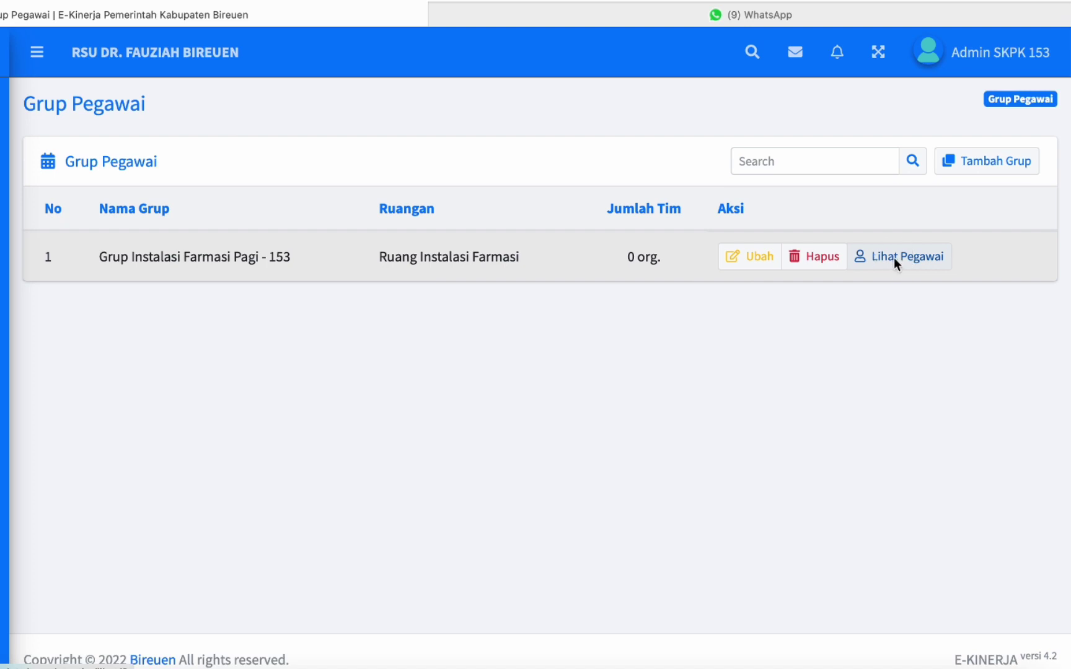
drag(446, 235, 545, 228)
click(565, 233)
click(890, 162)
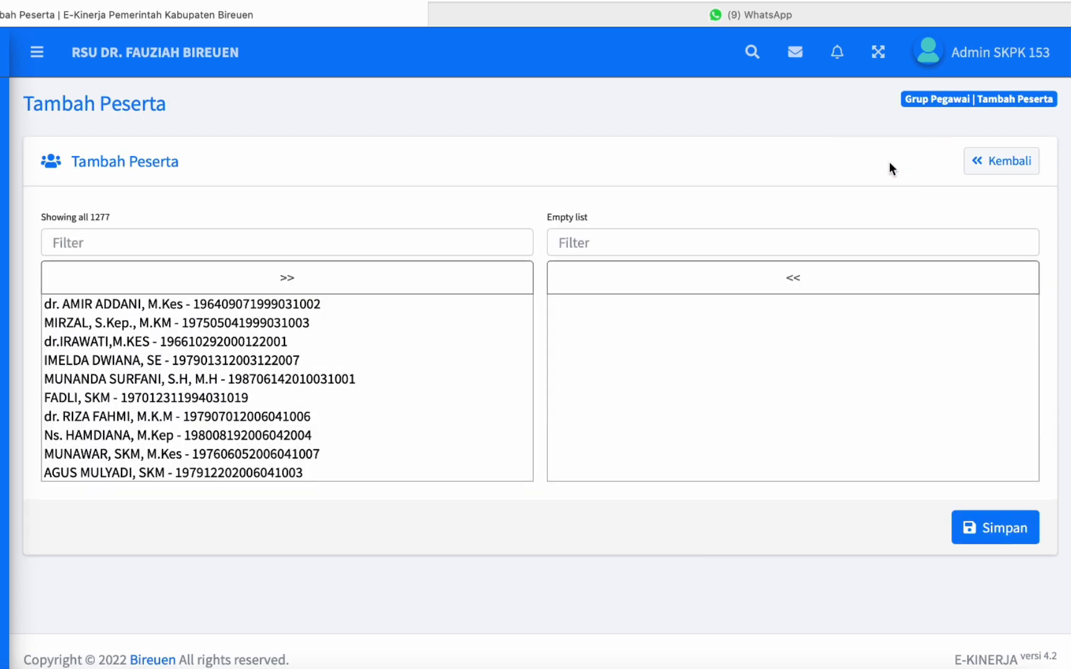
scroll(198, 350, down, 10)
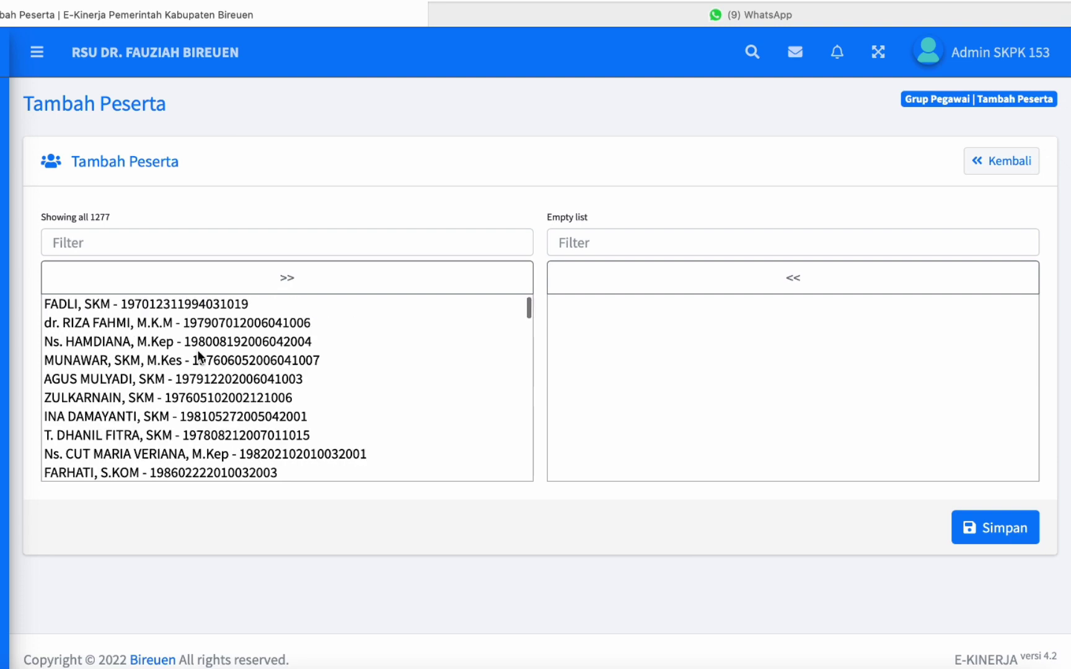
scroll(198, 353, down, 15)
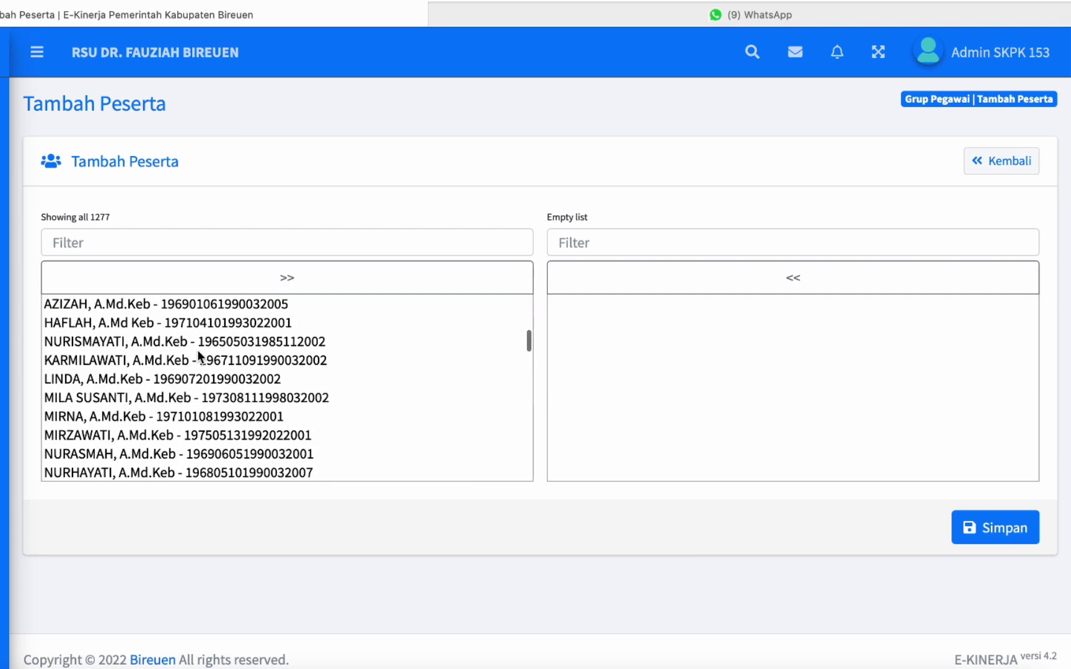
scroll(198, 350, down, 4)
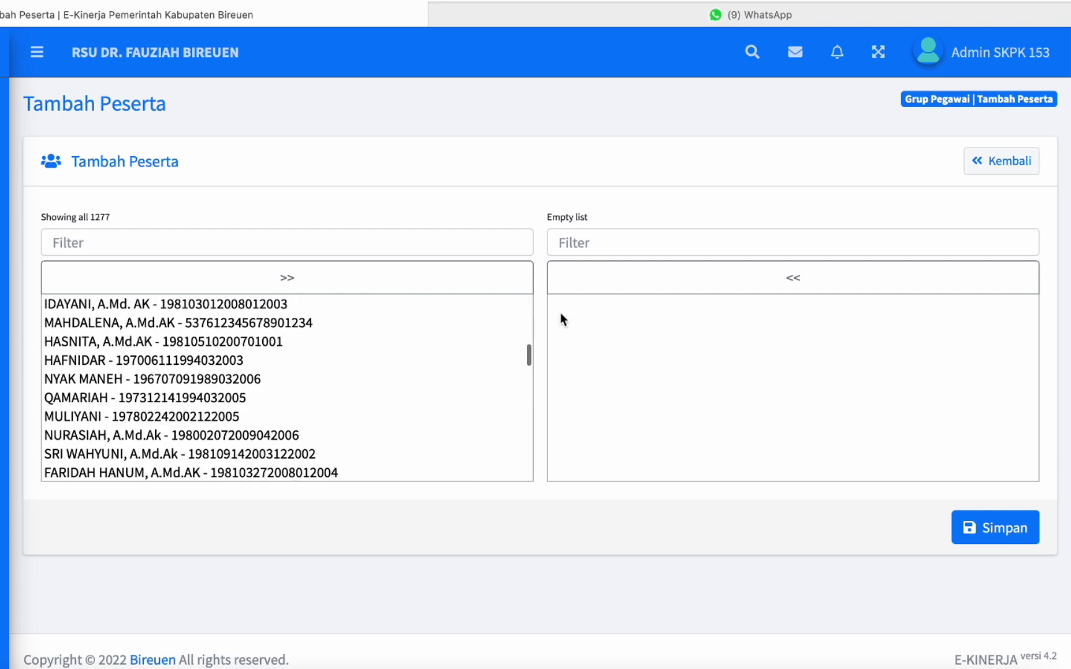
scroll(248, 375, up, 10)
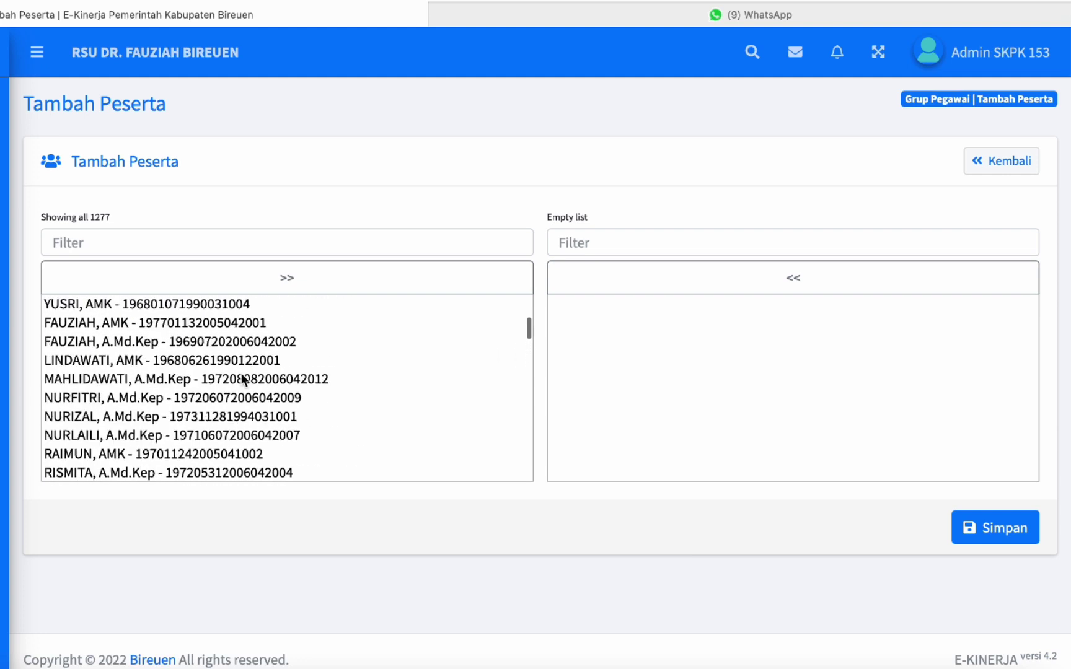
scroll(247, 378, up, 4)
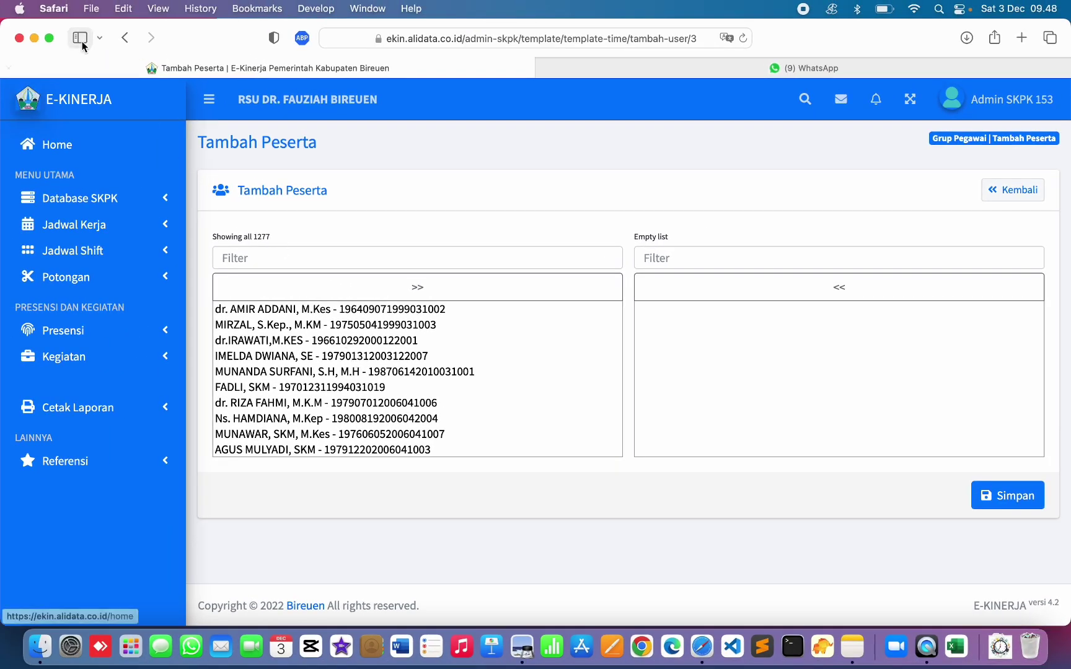
Switch to the image Jadwal Type 1-1.png, read the ADM staff names on the paper schedule, and return to the browser.
mouse_move(0, 0)
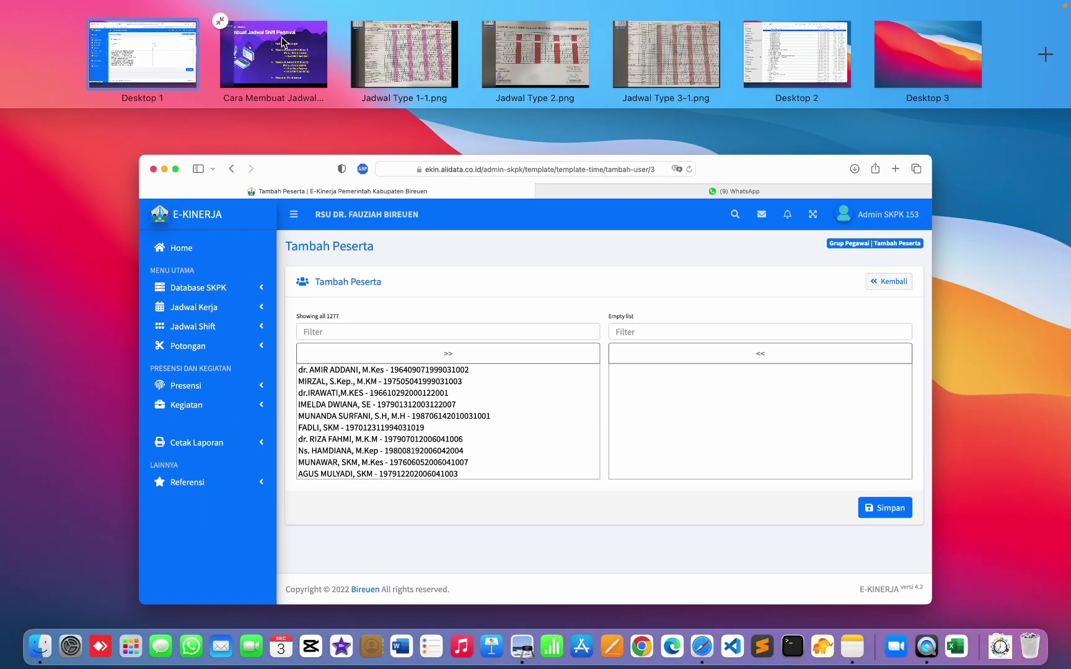
click(422, 70)
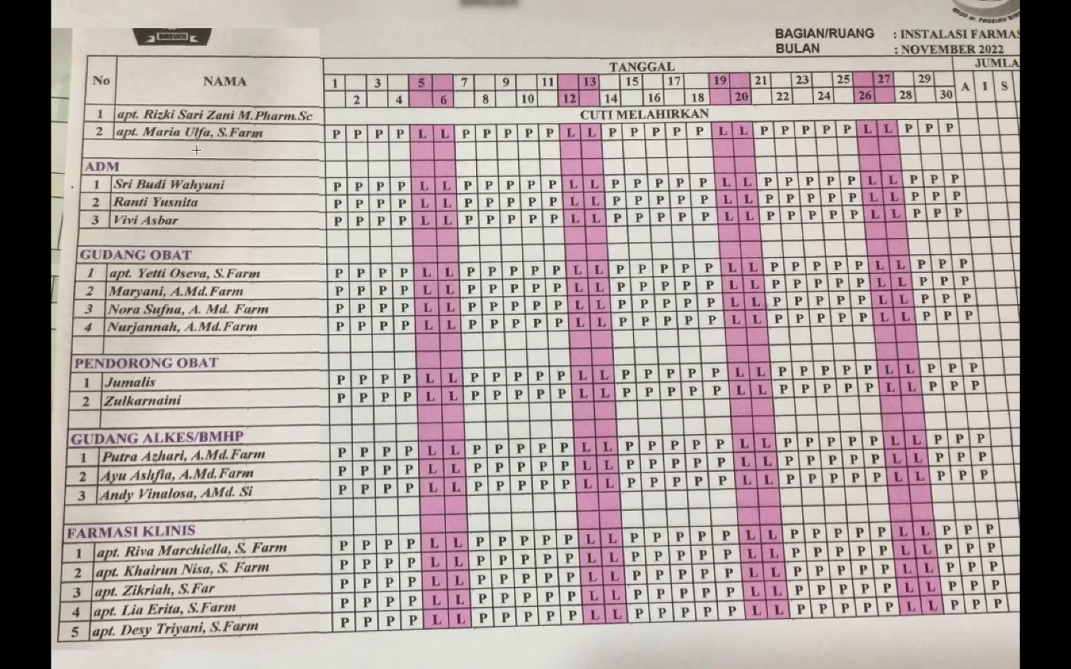
key(ctrl+Up)
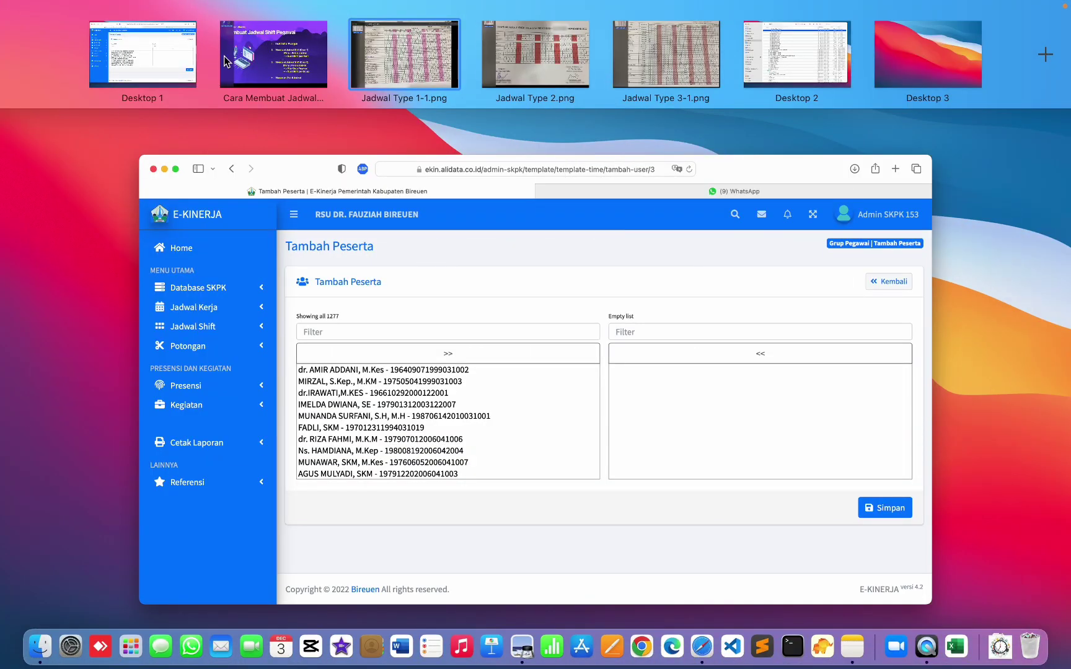
click(152, 62)
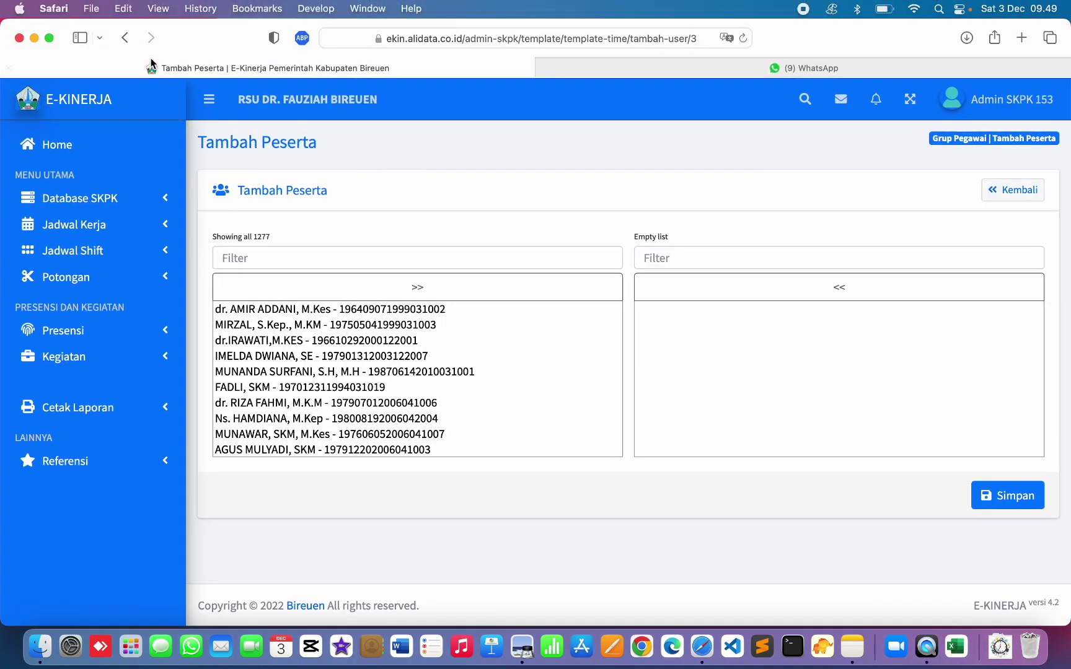
Filter the available employees by name and add the first two ADM employees from the paper schedule to the group.
click(295, 259)
text(sri )
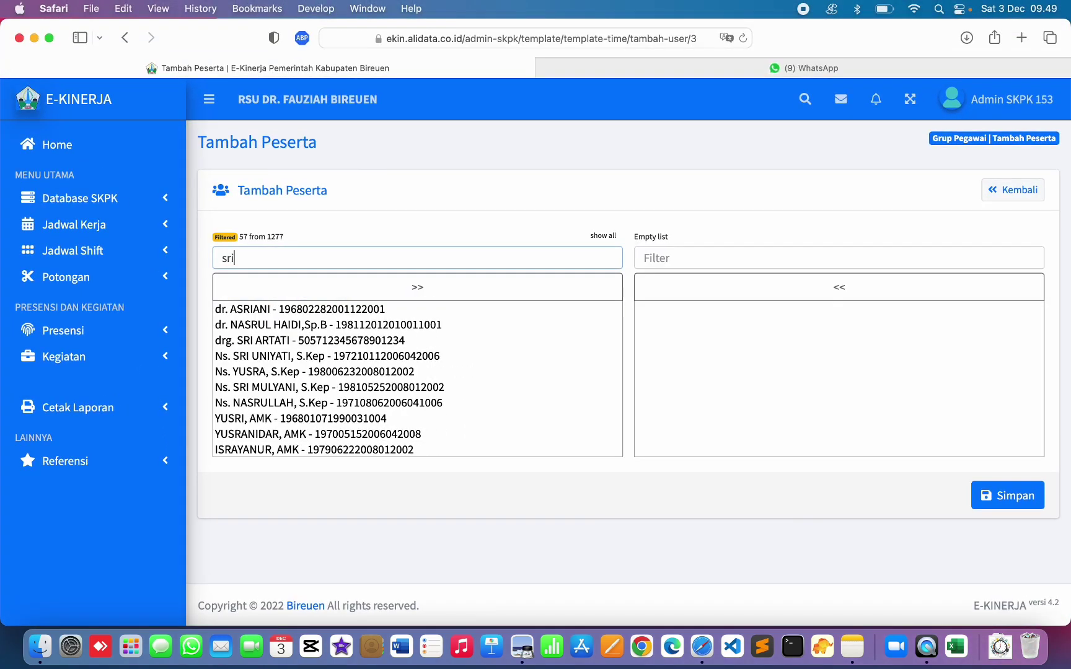
text(bu)
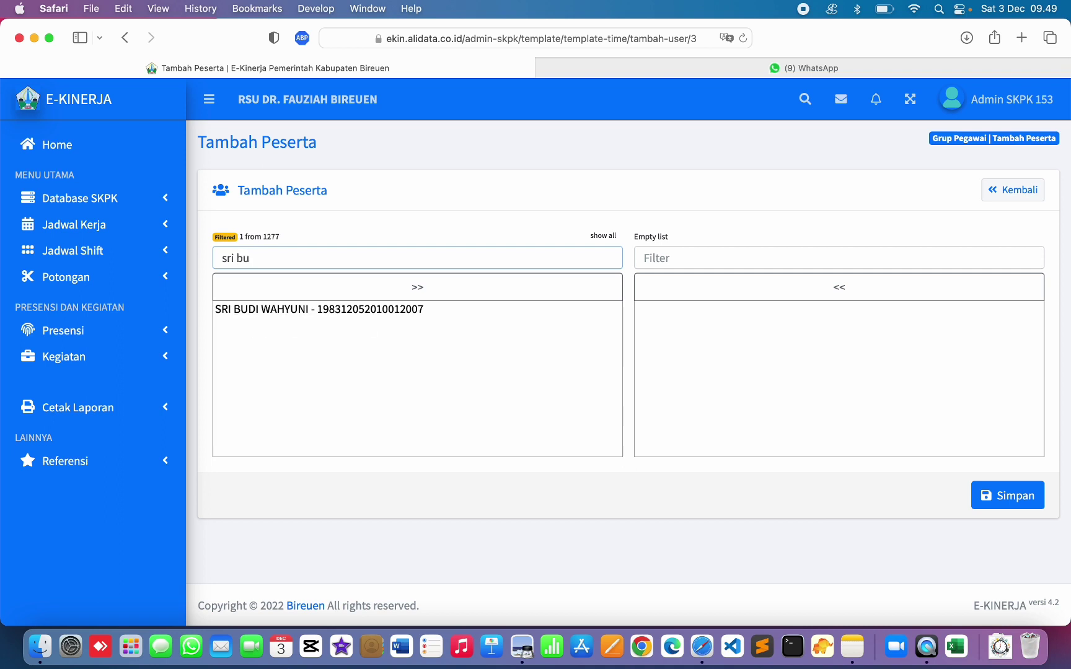
double_click(284, 312)
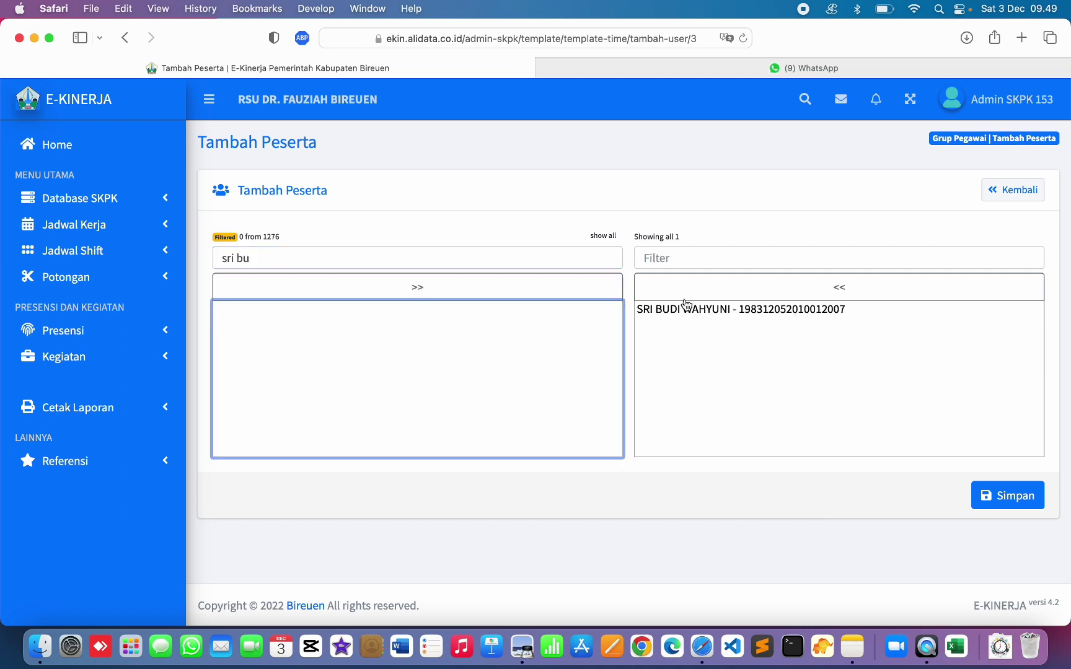
drag(274, 263, 208, 259)
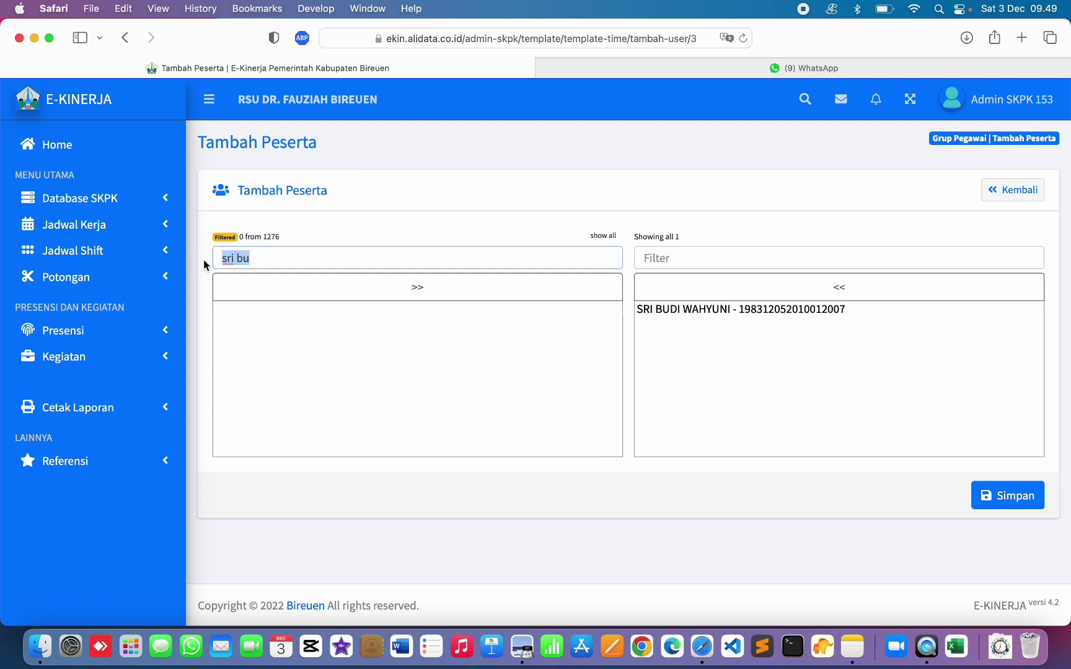
text(rant)
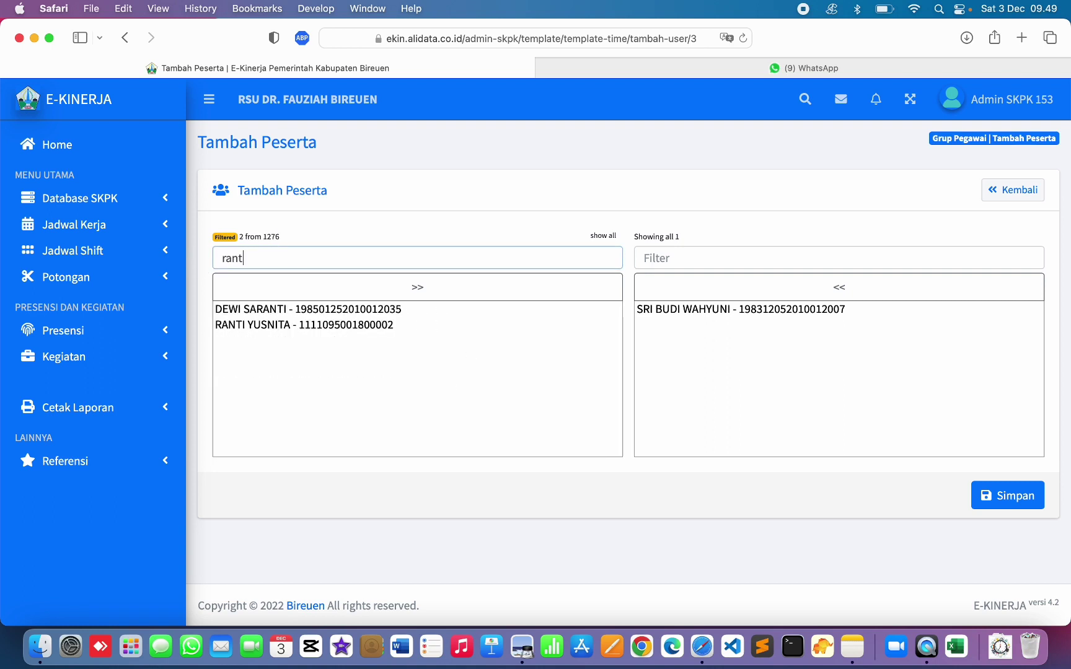
click(290, 329)
double_click(290, 329)
Filter the available employees for the third ADM employee on the paper schedule and add that person to the group.
drag(279, 260, 191, 266)
text(vibi)
key(BackSpace)
key(BackSpace)
text(vi)
double_click(293, 310)
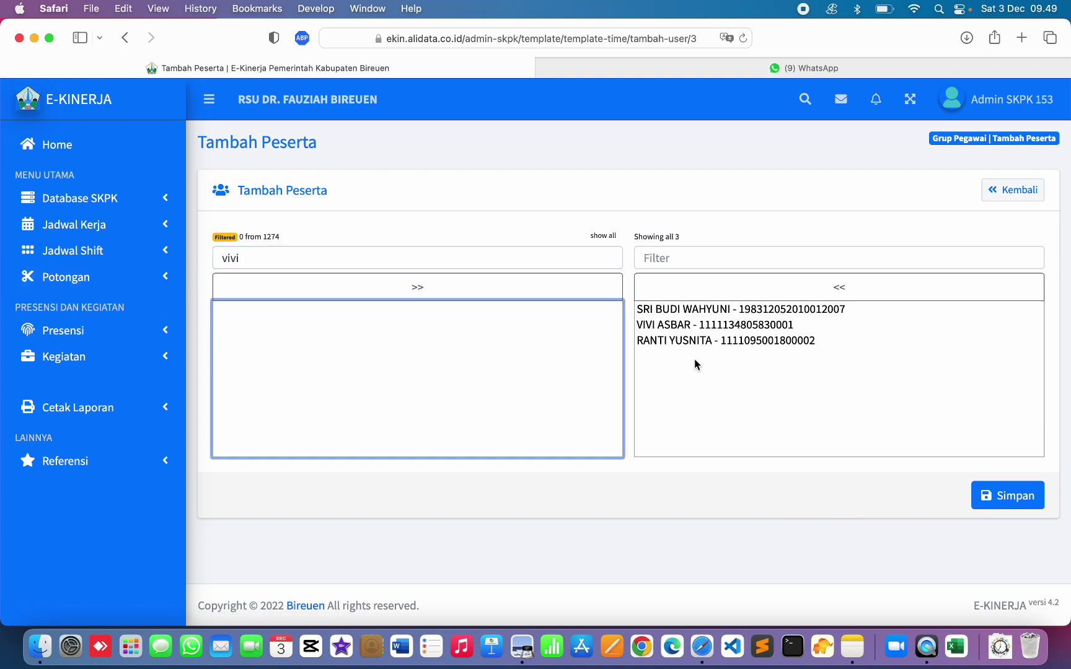
Check the Gudang Obat staff names in the image Jadwal Type 1-1.png and return to the browser.
key(ctrl+Up)
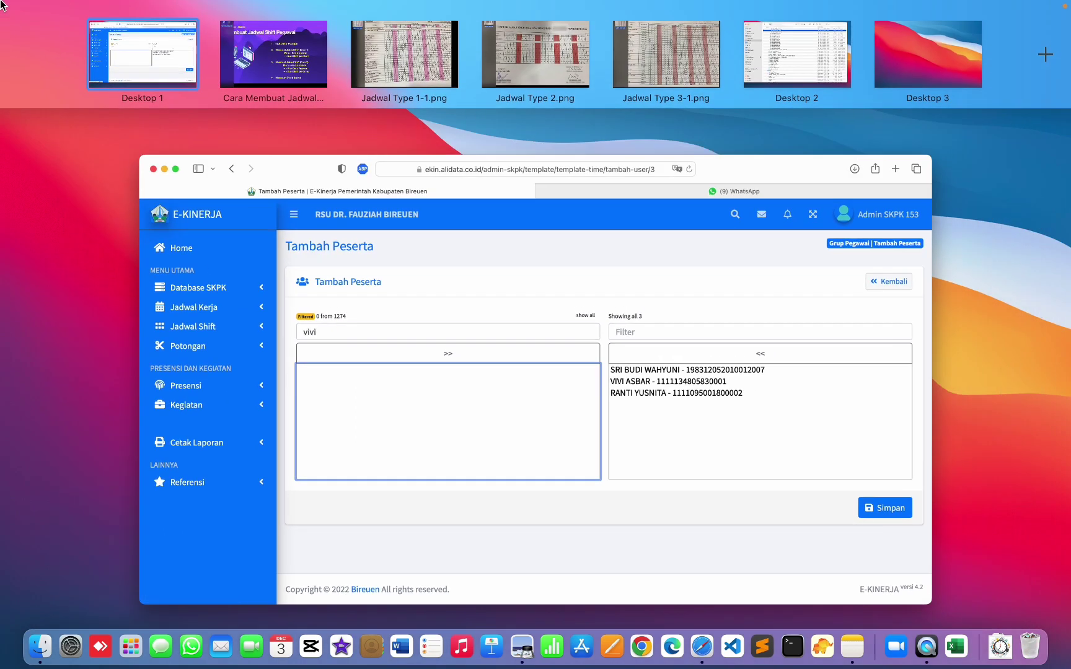
click(394, 50)
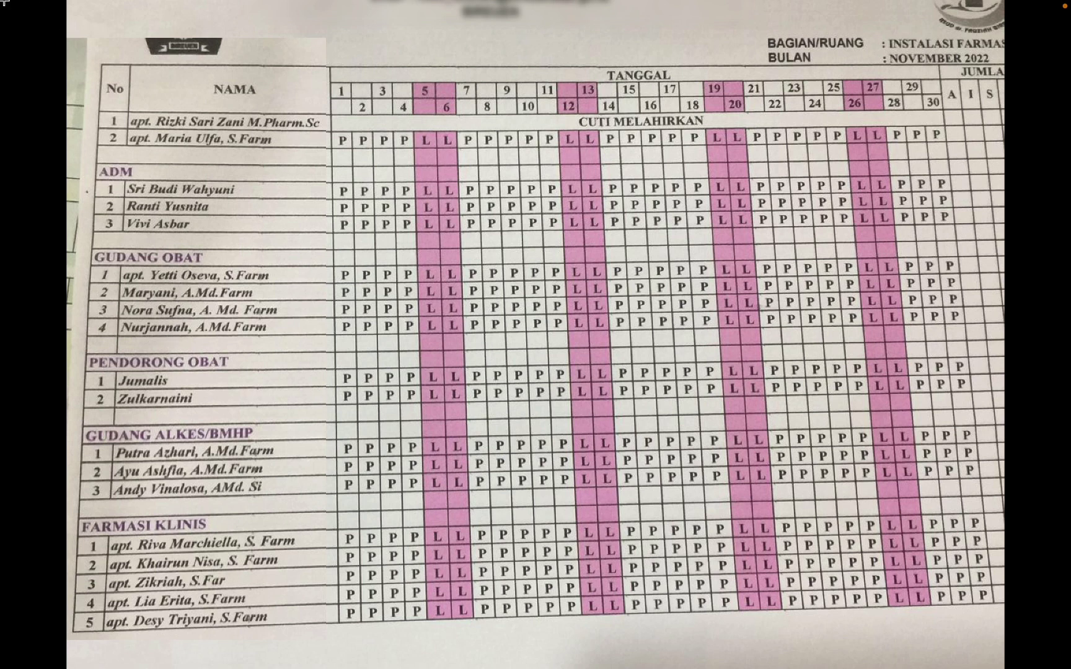
key(ctrl+Up)
click(143, 62)
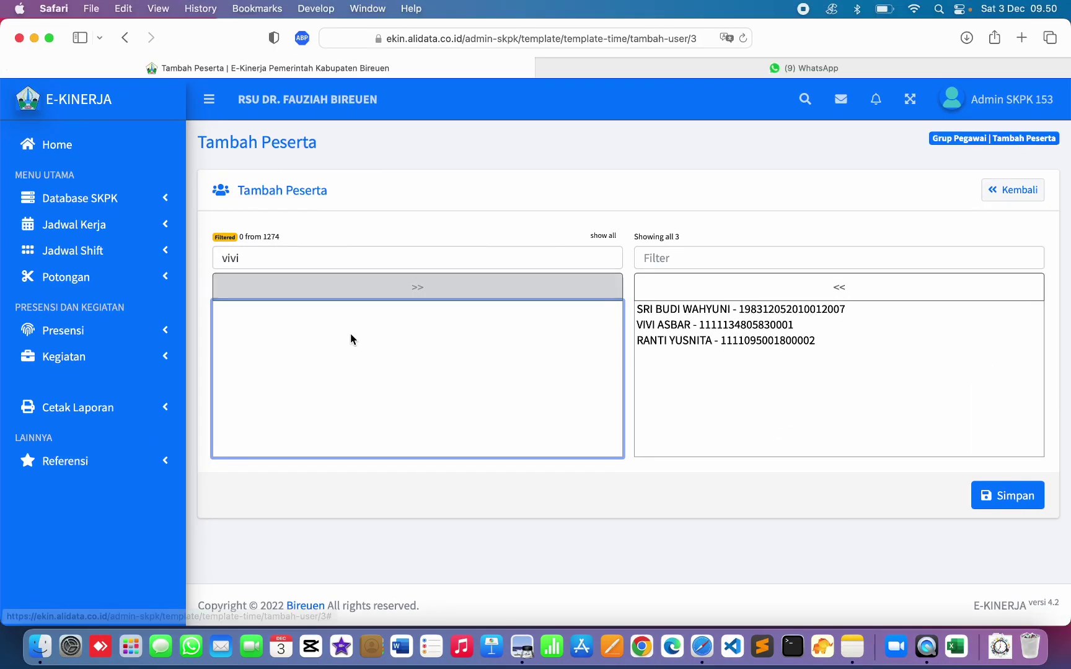
Filter the available employees for the first Gudang Obat employee and add that person to the group.
drag(282, 260, 189, 260)
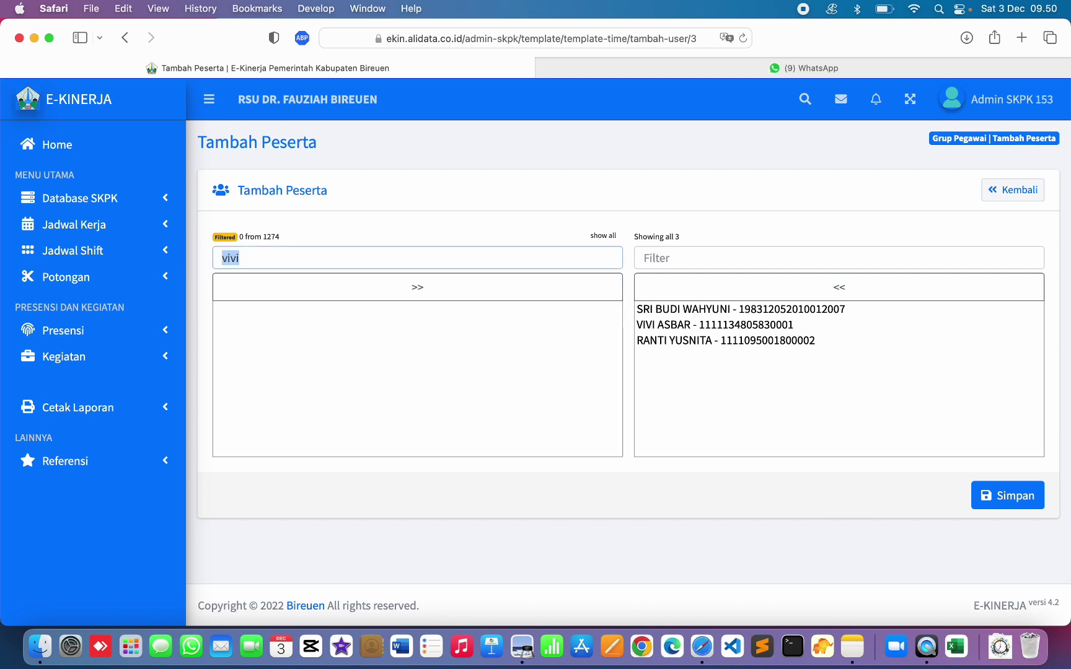
text(yett)
double_click(242, 310)
Filter by name for the fourth Gudang Obat employee, and add the third Gudang Alkes/BMHP employee to the group.
drag(256, 260, 197, 262)
text(nurz)
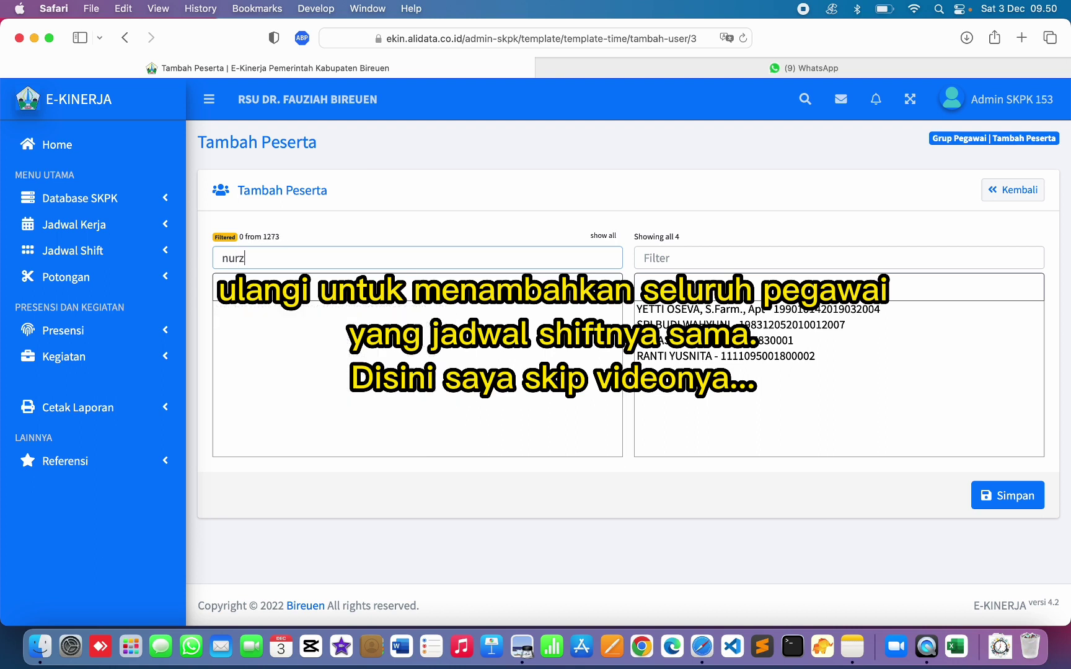
key(BackSpace)
text(j)
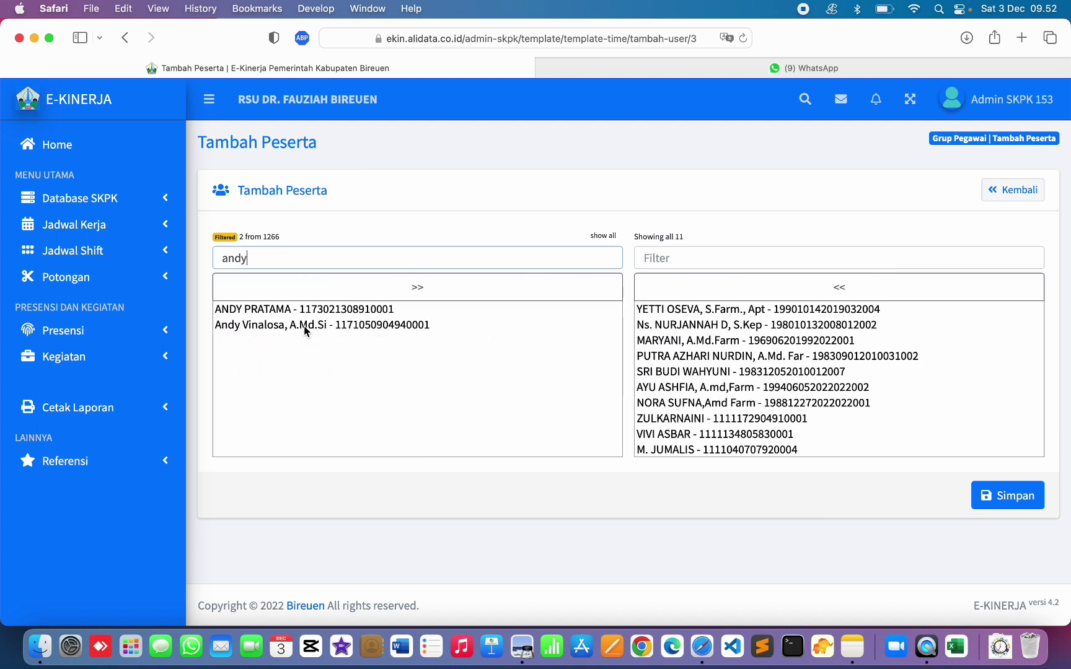
double_click(304, 325)
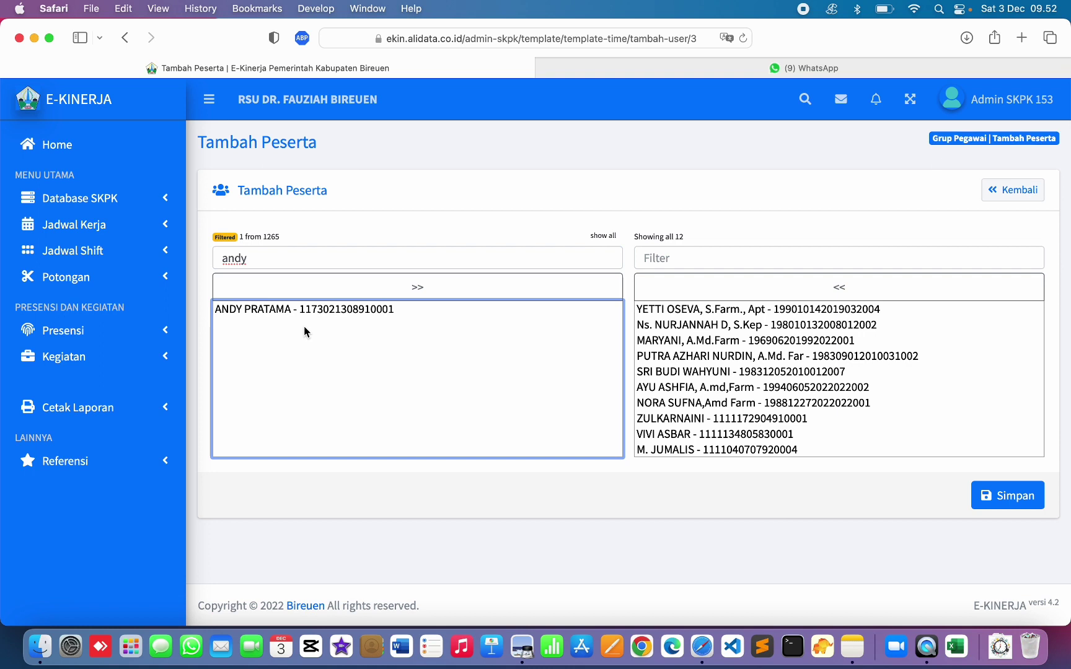
Review the list of employees selected for the morning pharmacy group.
scroll(830, 379, down, 2)
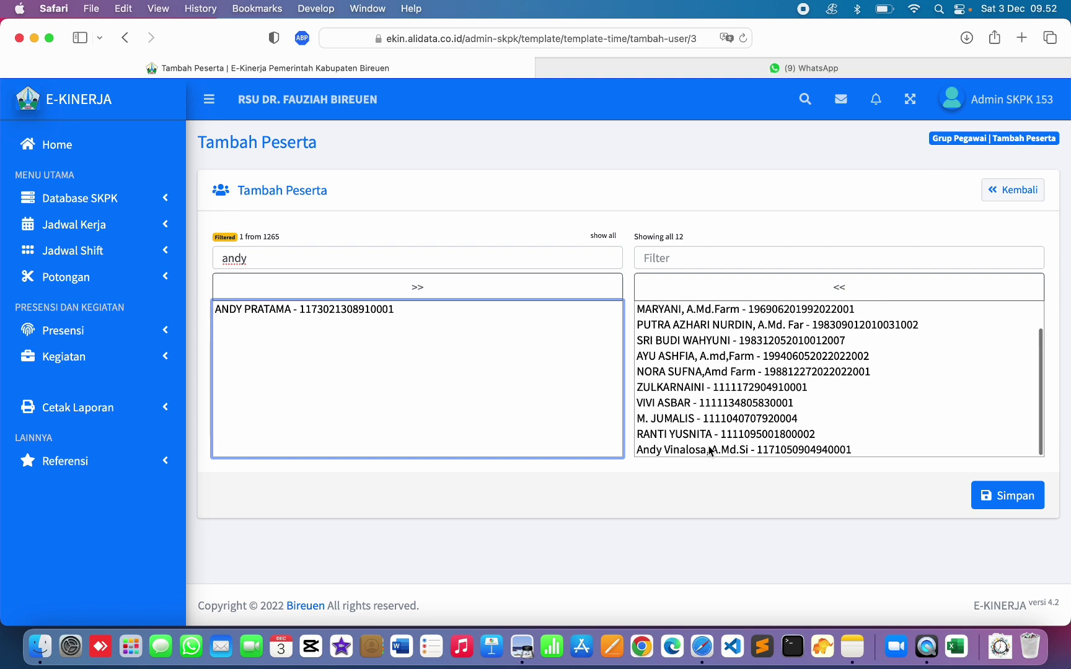
scroll(731, 339, up, 2)
scroll(731, 338, down, 2)
scroll(731, 338, up, 2)
scroll(729, 339, down, 2)
scroll(728, 340, up, 2)
scroll(728, 341, down, 2)
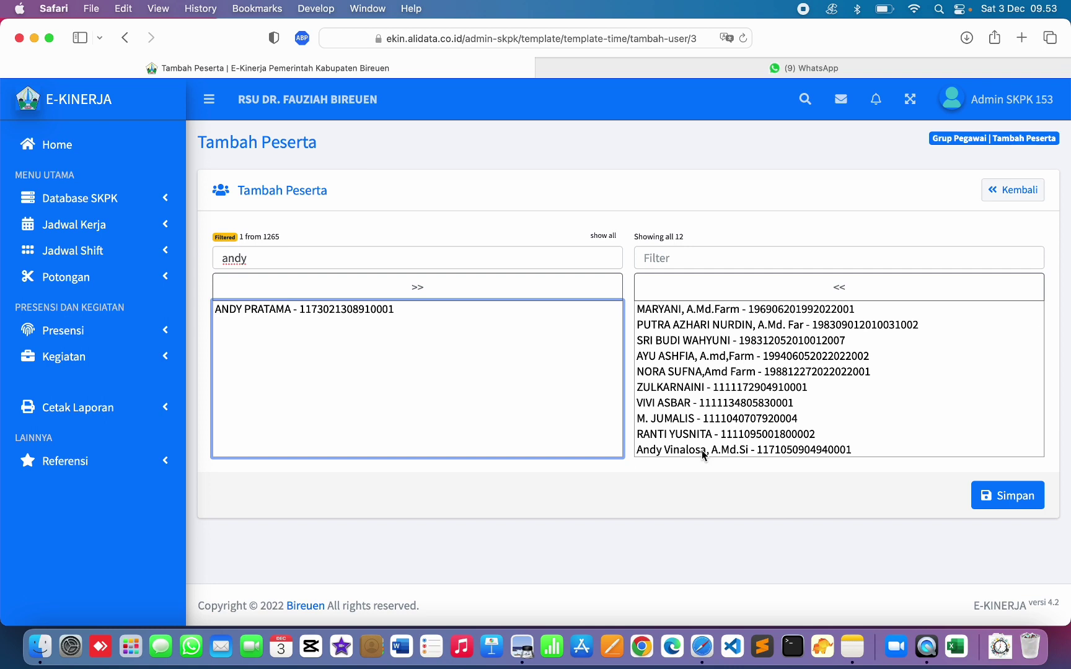
Remove the third Gudang Alkes/BMHP employee from the selected list, add that person back, and recheck the list.
double_click(702, 450)
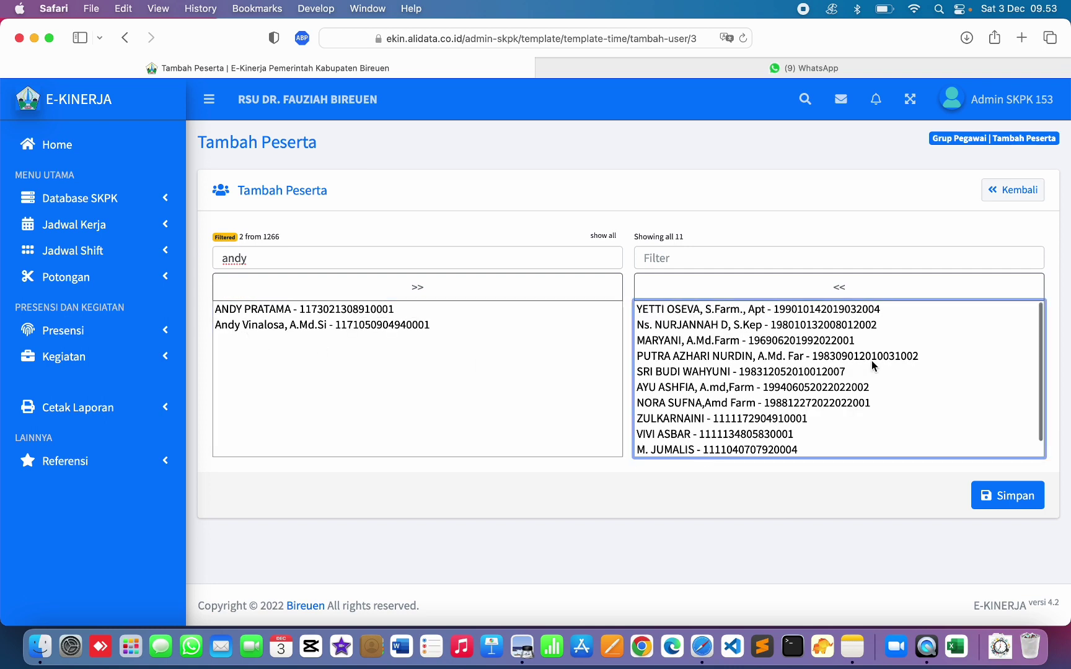
double_click(259, 325)
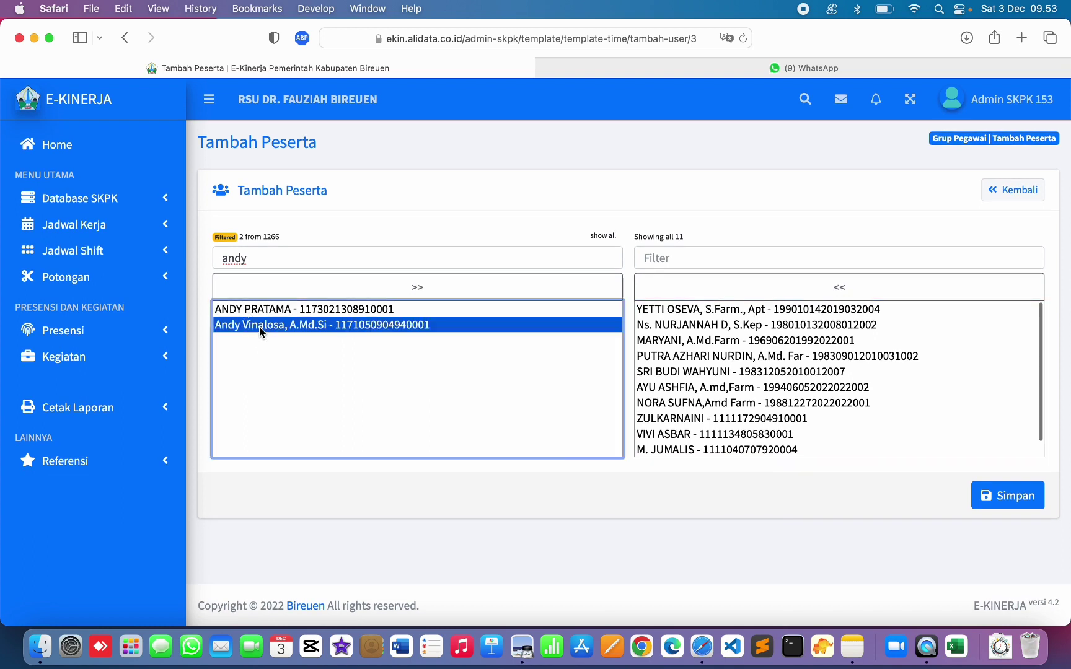
scroll(764, 392, down, 2)
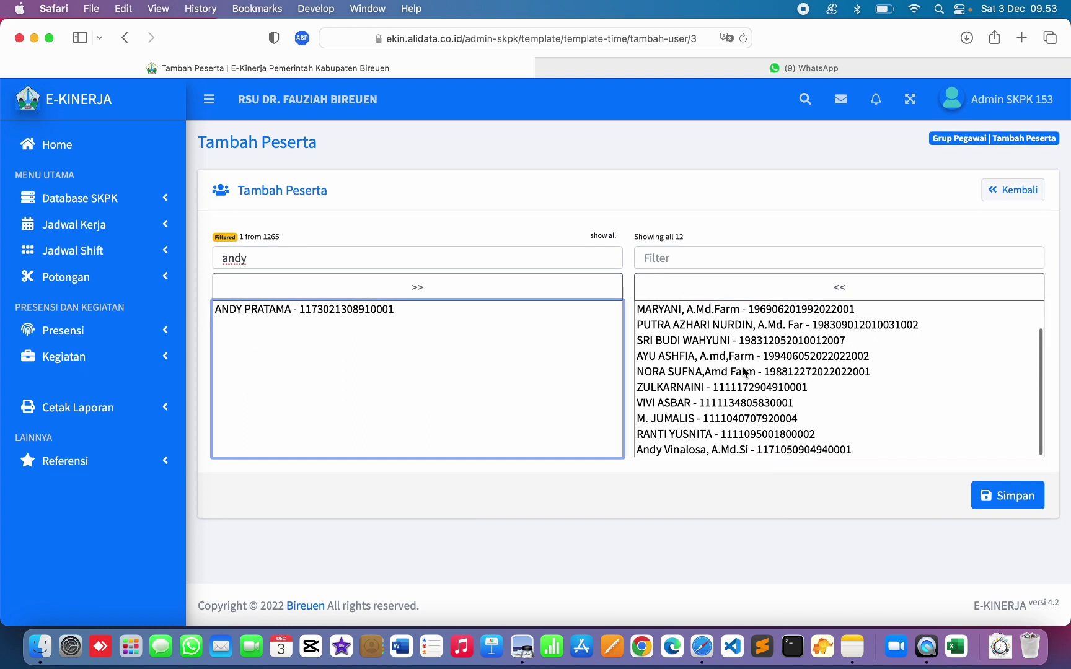
scroll(738, 362, up, 2)
scroll(712, 330, down, 2)
scroll(713, 335, up, 2)
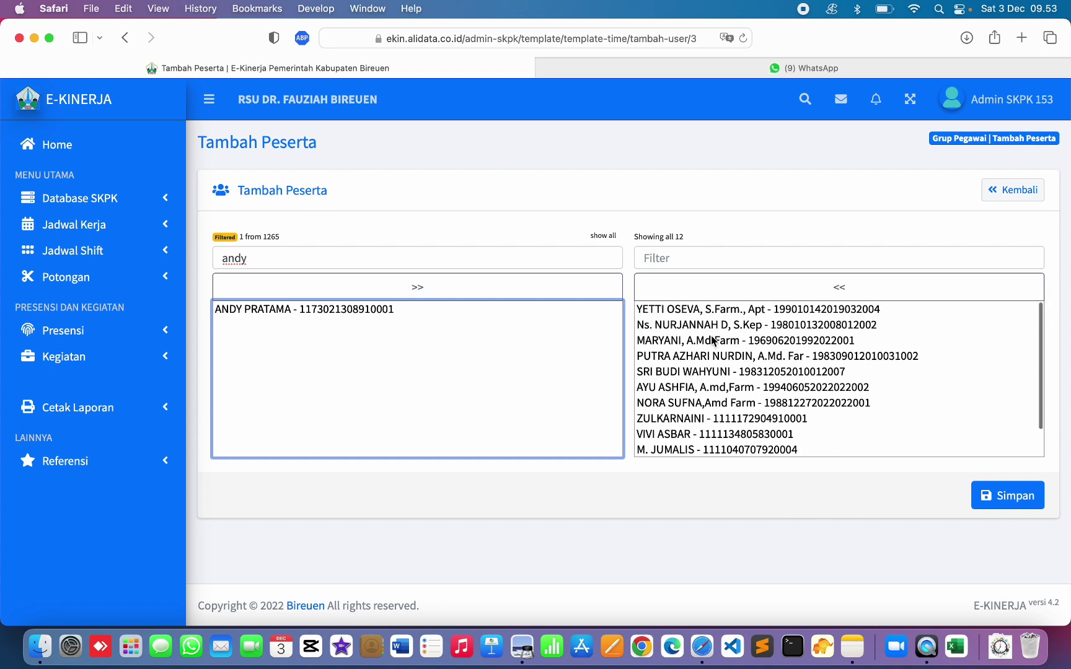
scroll(712, 338, down, 2)
Look up the first Farmasi Klinis employee in Jadwal Type 1-1.png, filter the available employees by that name, and add the person.
key(ctrl+Up)
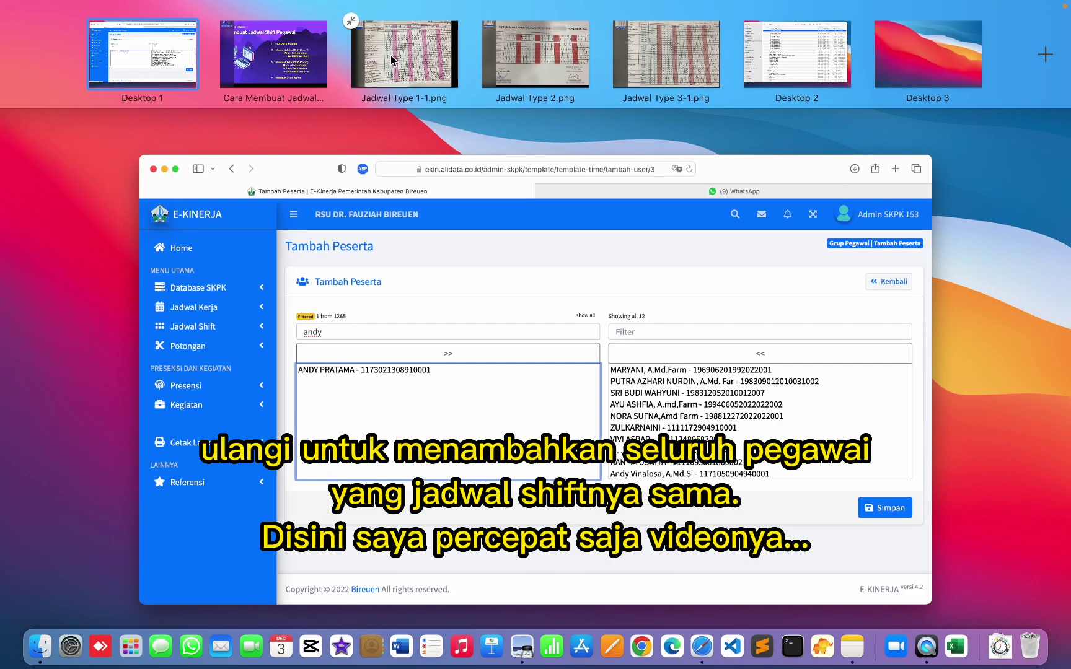
click(392, 60)
key(ctrl+Up)
click(62, 47)
text(rifa)
key(ctrl+Right)
key(ctrl+Up)
click(62, 48)
key(BackSpace)
key(BackSpace)
text(va)
double_click(298, 309)
Filter the available employees for the second Farmasi Klinis employee, check the full name on the paper schedule, and add that person.
drag(243, 258, 190, 256)
text(khair)
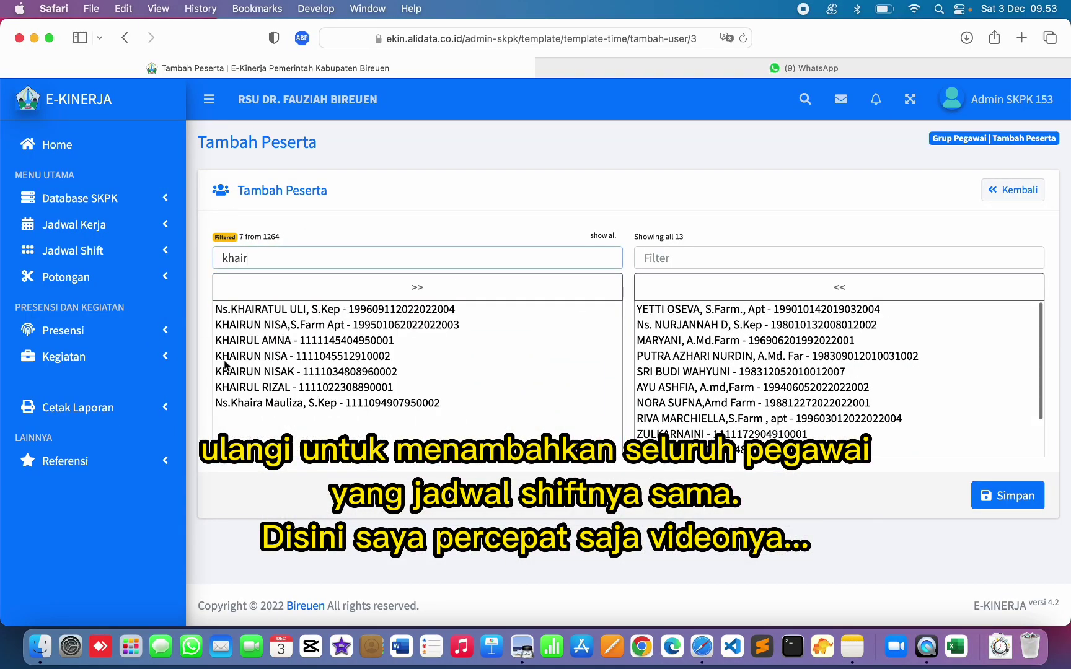
key(ctrl+Right)
key(ctrl+Up)
click(185, 60)
key(ctrl+Up)
click(404, 55)
key(ctrl+Left)
Filter the available employees for the third and fourth Farmasi Klinis employees and add both to the group.
text(zikr)
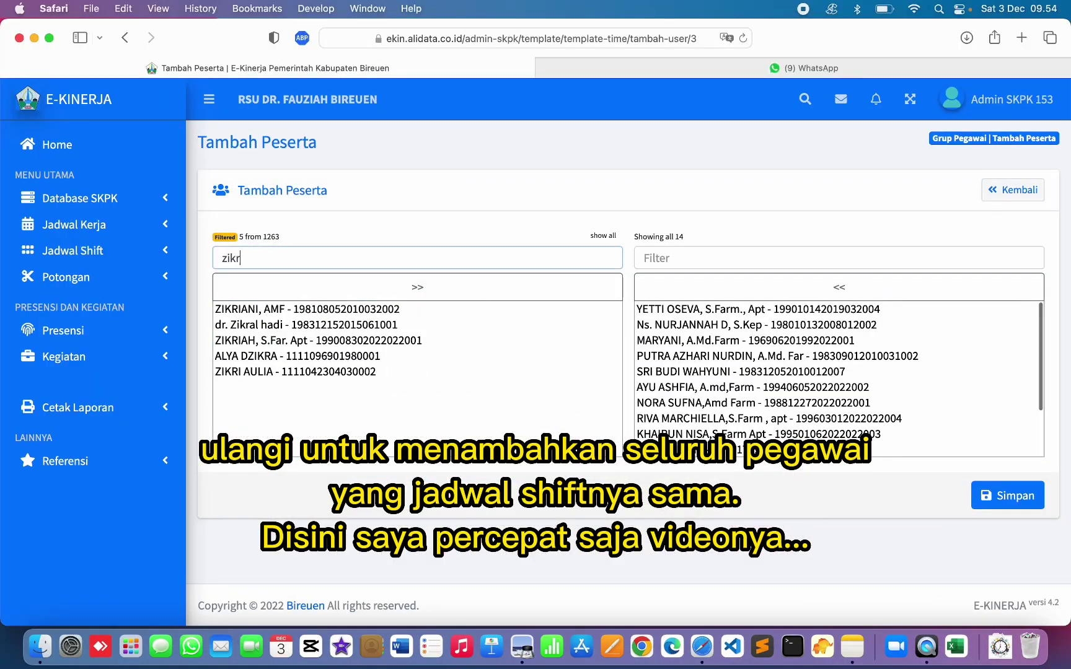
click(252, 340)
key(ctrl+Right)
key(ctrl+Left)
double_click(258, 263)
text(lia er)
click(289, 309)
Filter the available employees for the fifth Farmasi Klinis employee, correct the name's spelling from the paper schedule, and add that person.
triple_click(235, 258)
text(desi)
key(ctrl+Right)
key(ctrl+Left)
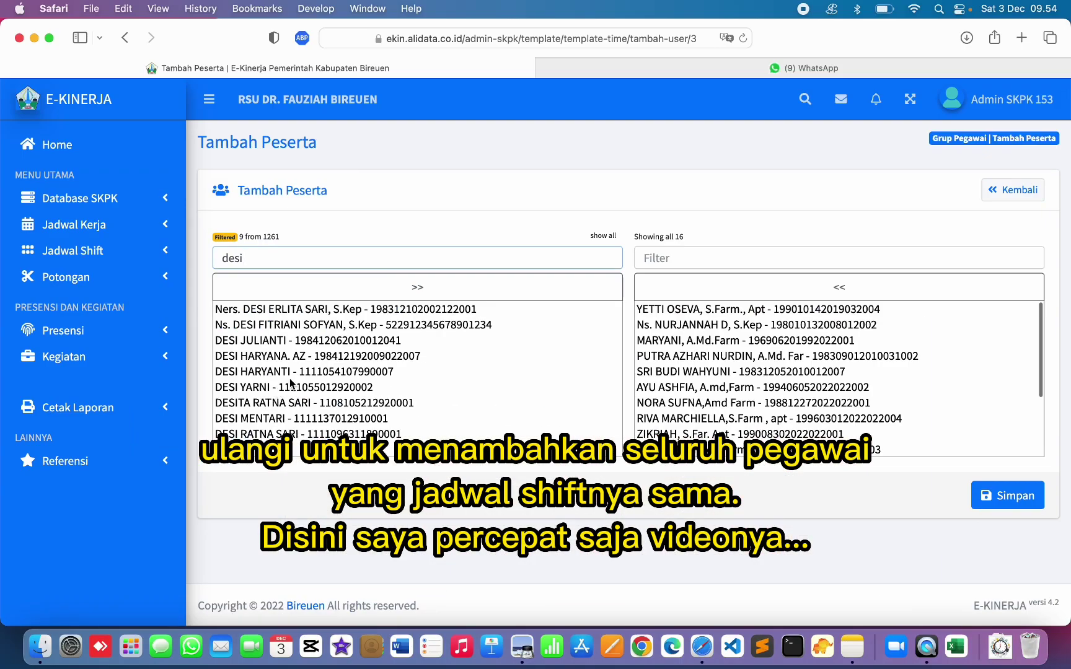
key(ctrl+Up)
key(ctrl+Down)
key(BackSpace)
text(y)
click(290, 358)
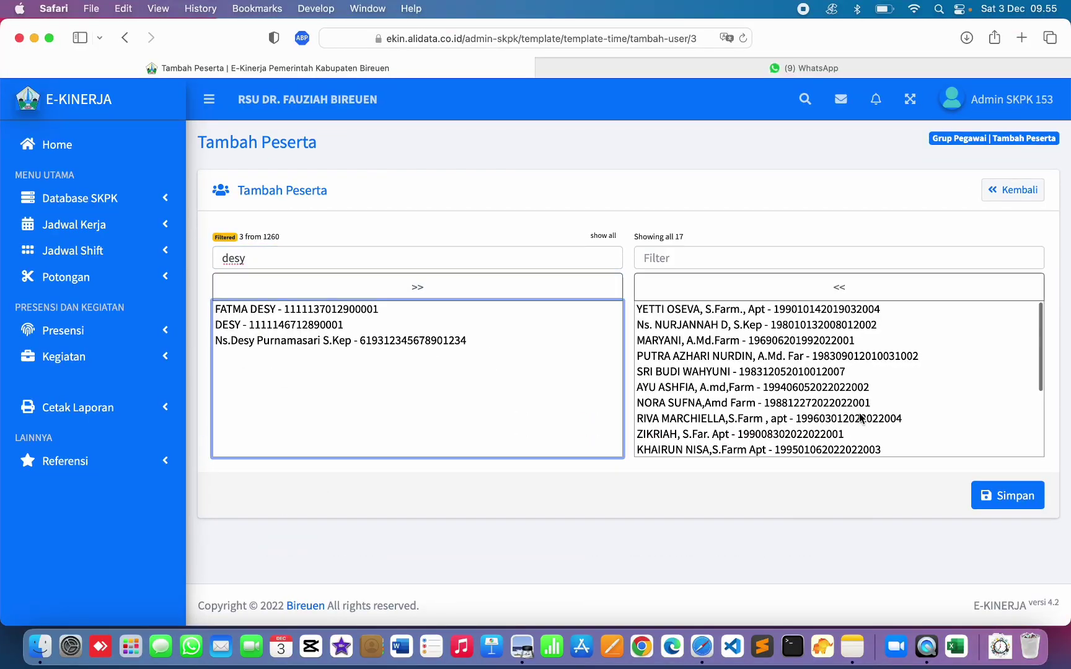
Check the complete list of selected employees before saving the group.
scroll(858, 417, down, 3)
scroll(846, 414, up, 3)
scroll(844, 412, down, 3)
scroll(842, 410, up, 1)
scroll(842, 411, down, 1)
scroll(842, 410, up, 3)
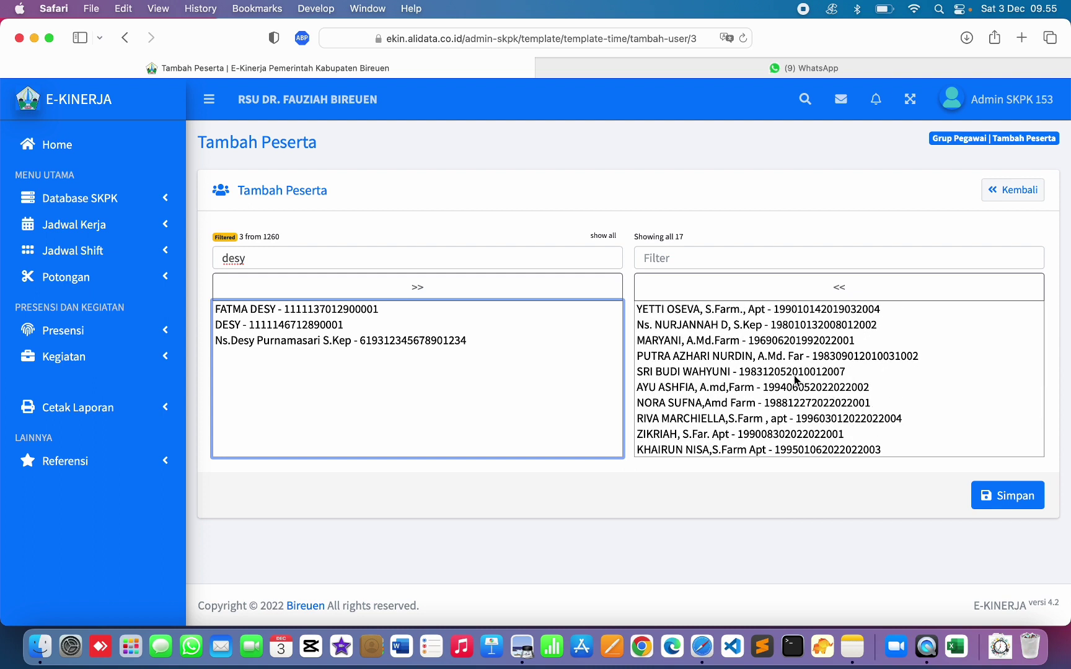
scroll(749, 335, down, 5)
scroll(749, 335, up, 5)
scroll(748, 335, down, 5)
scroll(749, 334, up, 3)
scroll(748, 335, up, 2)
scroll(749, 336, down, 5)
scroll(749, 336, up, 5)
Save the selected employees as group members, check the group's details, and return to the employee group list.
click(1016, 502)
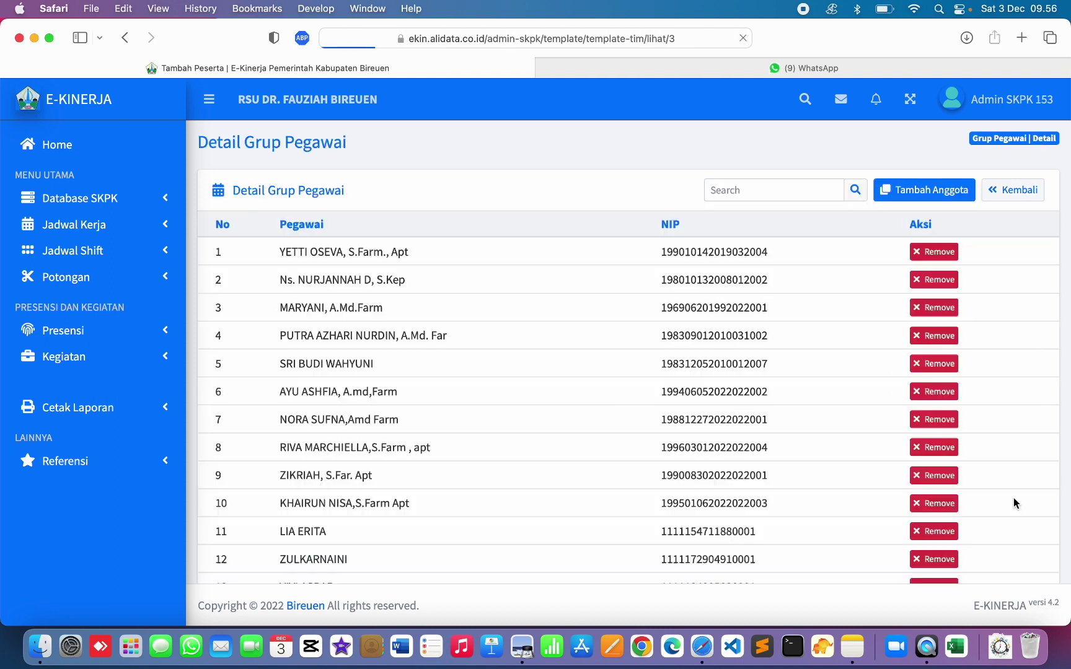
scroll(426, 365, down, 5)
scroll(426, 366, up, 5)
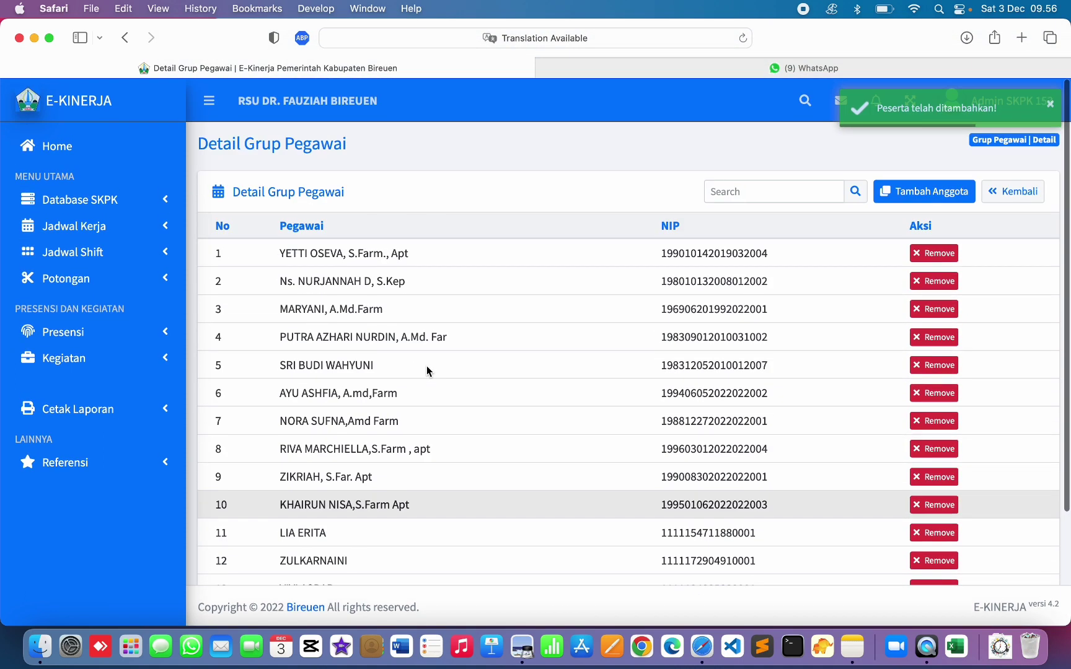
drag(260, 191, 346, 195)
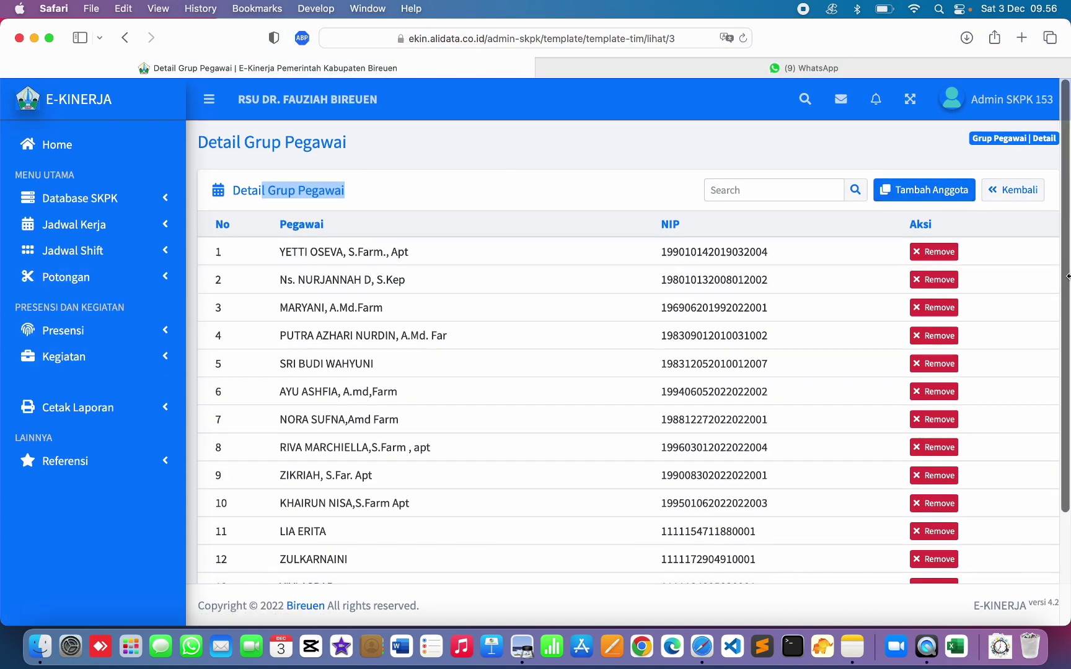
click(998, 192)
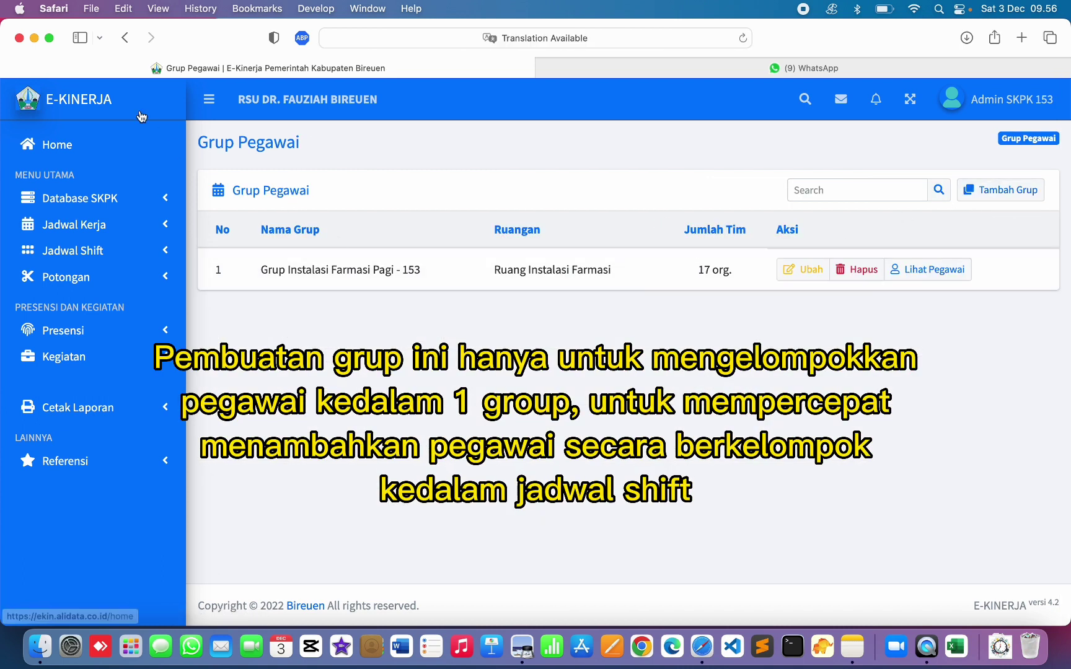
Check the name and team size of Grup Instalasi Farmasi Pagi - 153 and view its member list.
drag(373, 270, 428, 271)
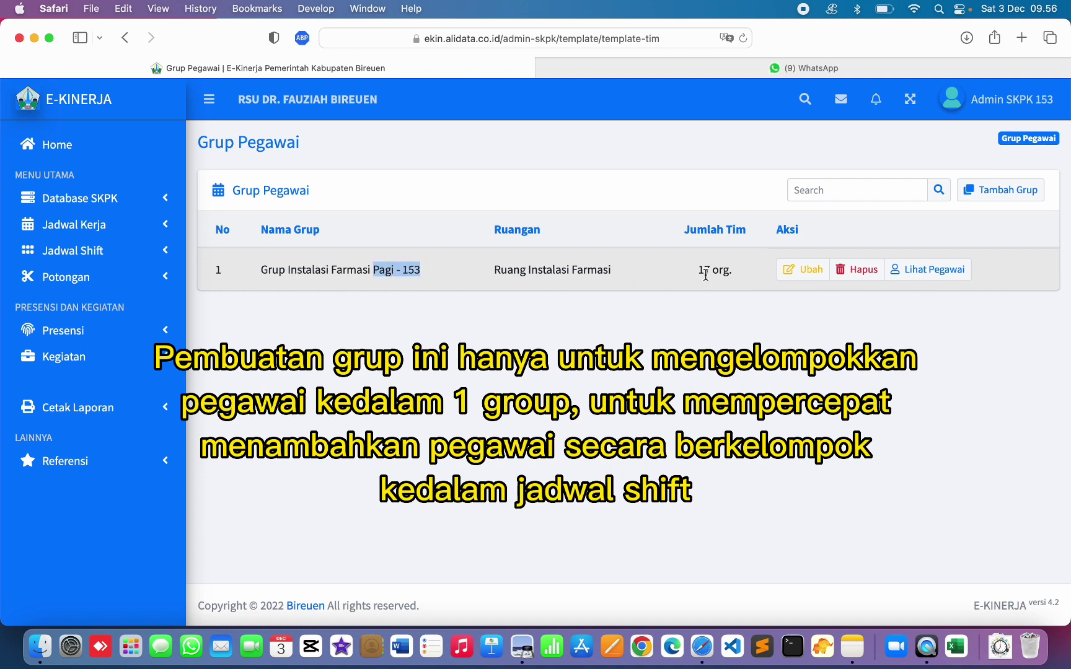
drag(702, 273, 745, 269)
click(889, 303)
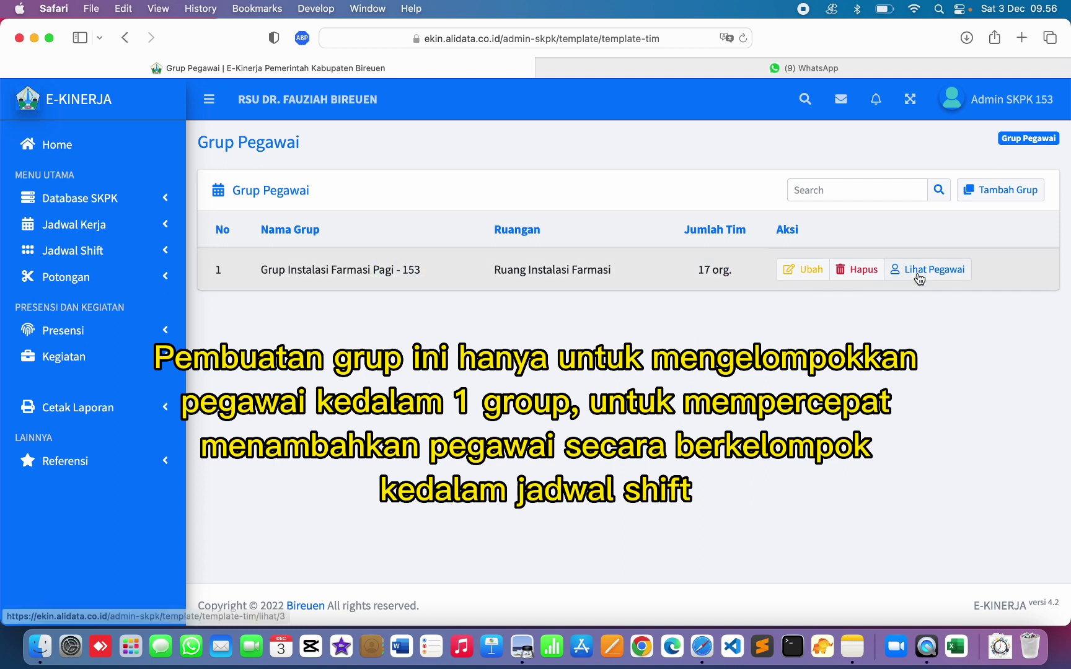
click(921, 270)
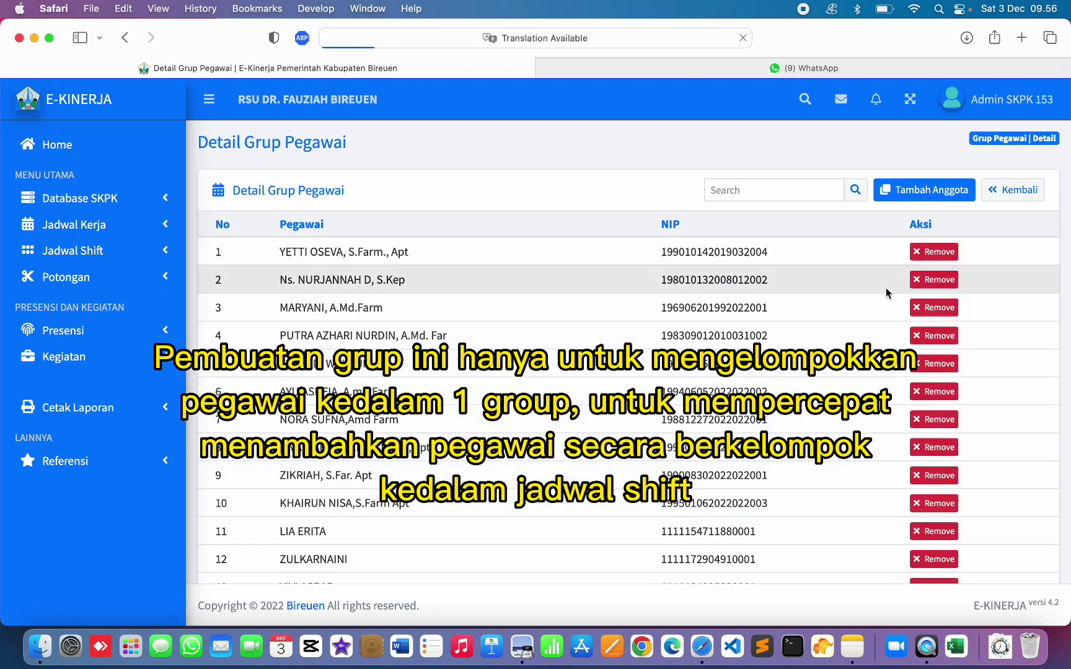
scroll(917, 372, down, 1)
scroll(917, 254, down, 3)
scroll(917, 254, up, 4)
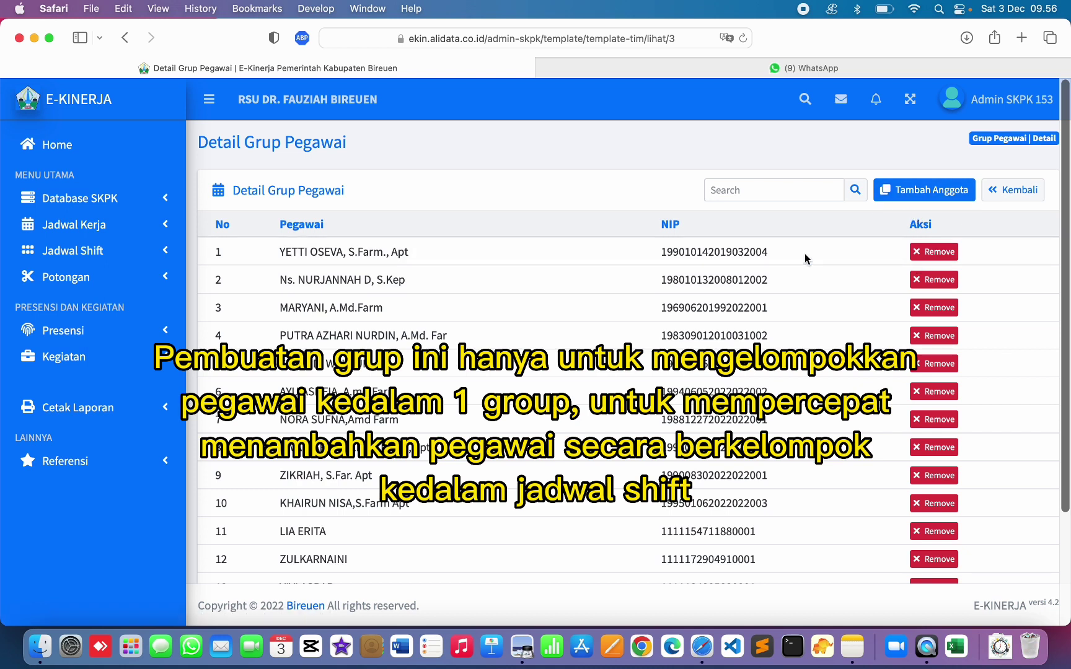
View the page for adding group members and return to the group's member list.
click(944, 204)
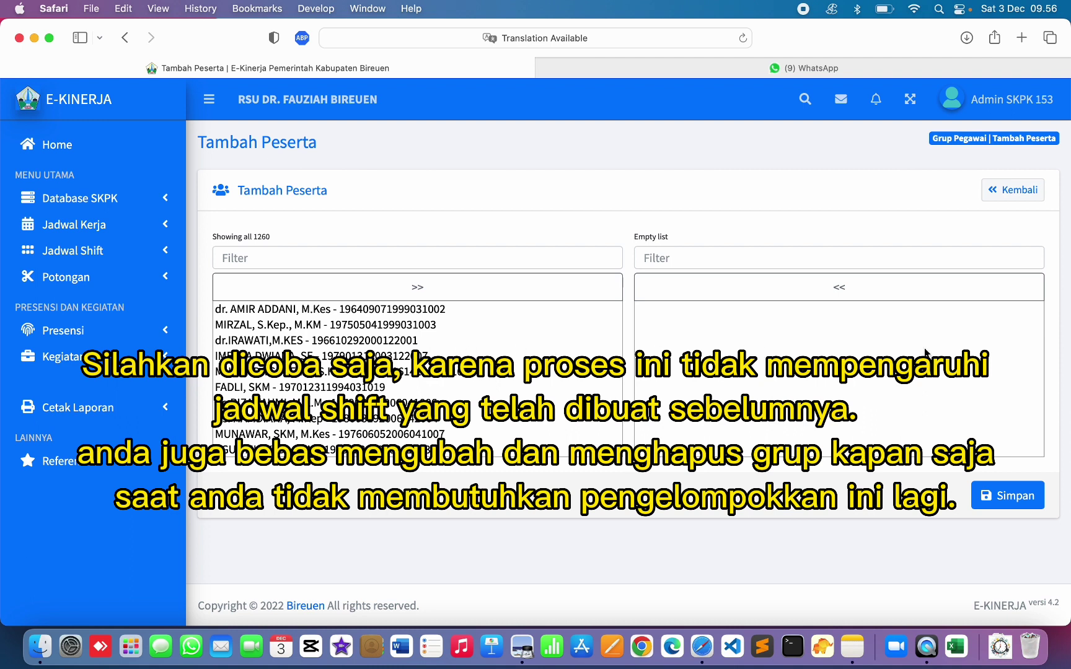
click(987, 194)
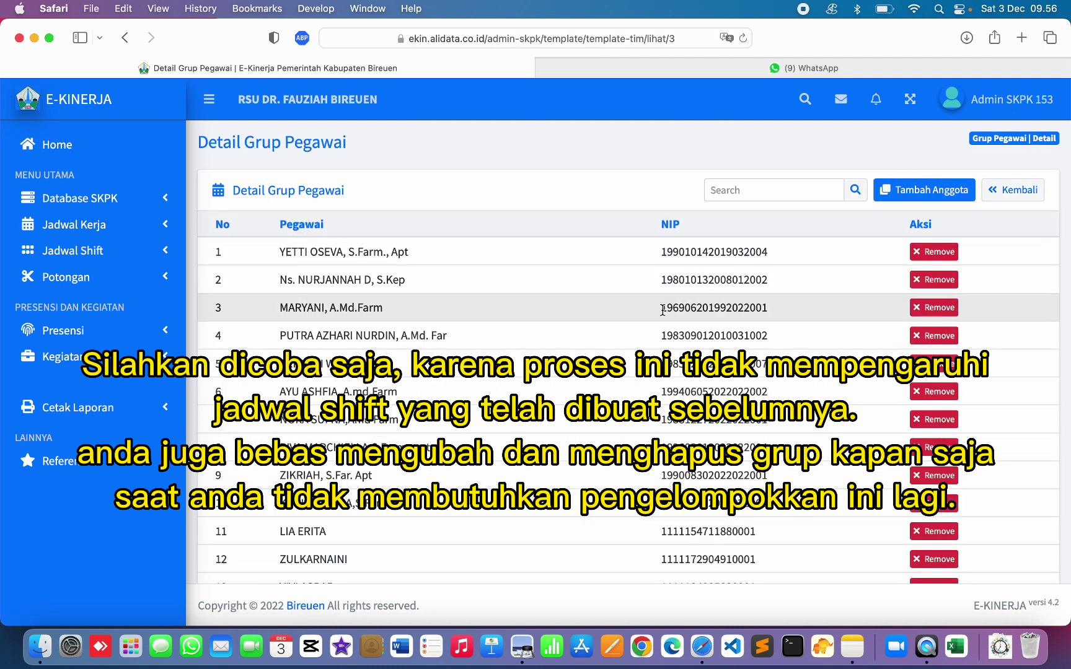
scroll(613, 347, down, 3)
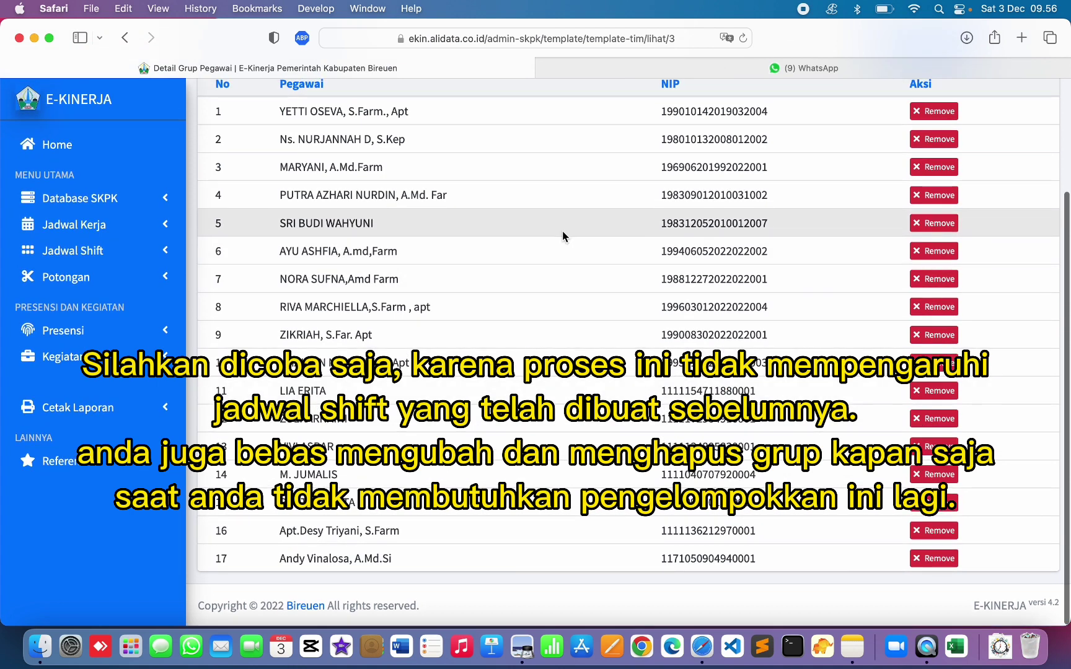
scroll(563, 231, up, 3)
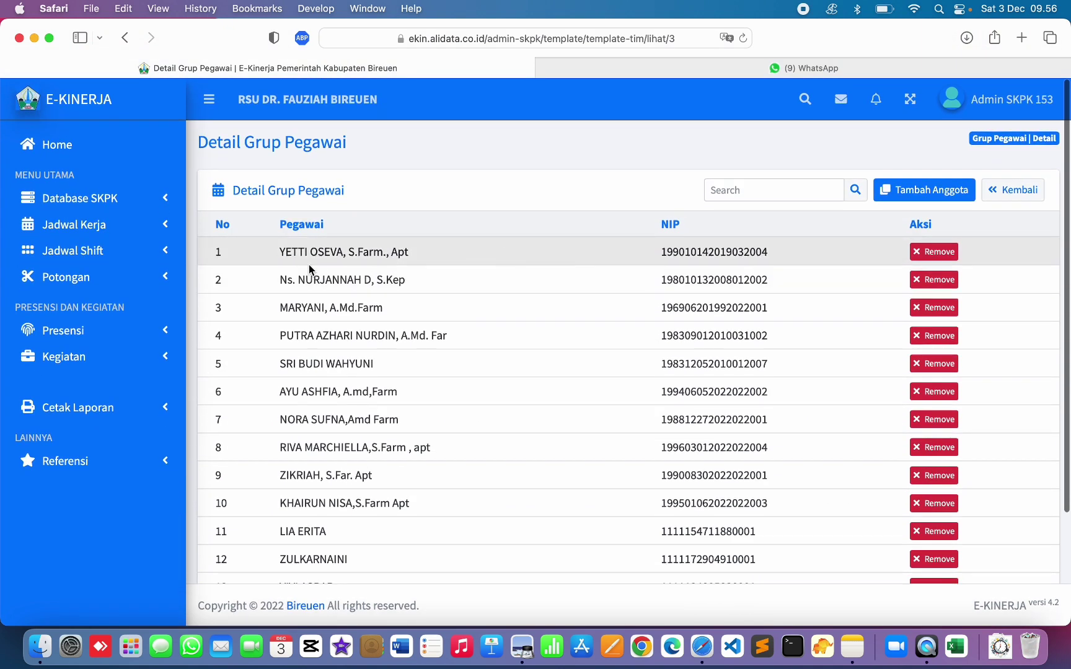
Open the form for creating a shift per employee group from the shift schedule management page.
click(136, 252)
click(80, 304)
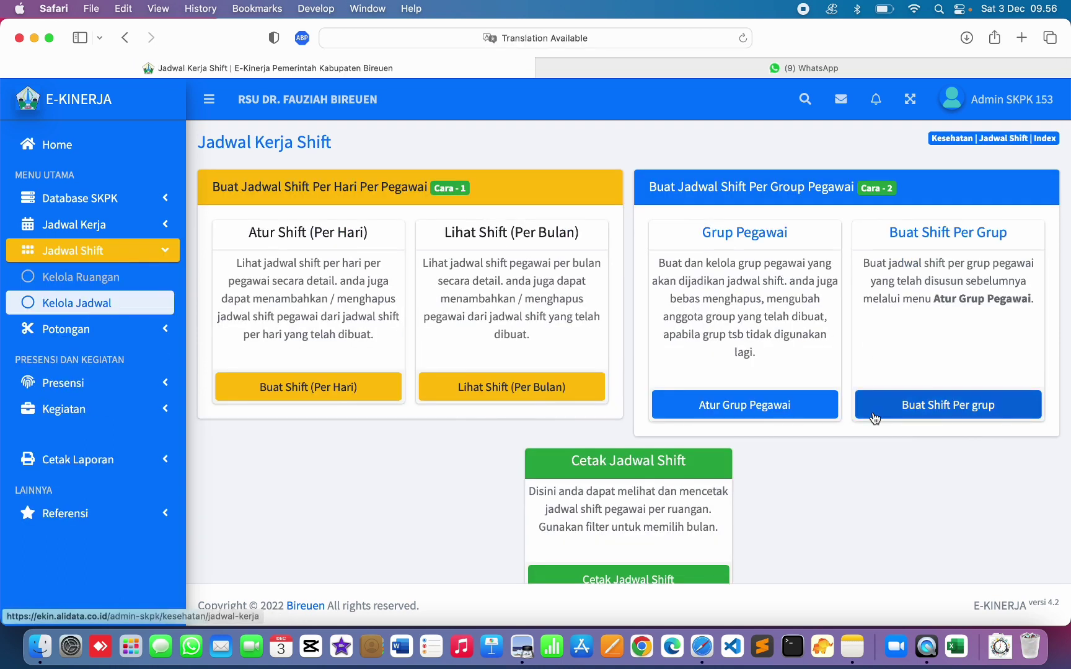
click(979, 409)
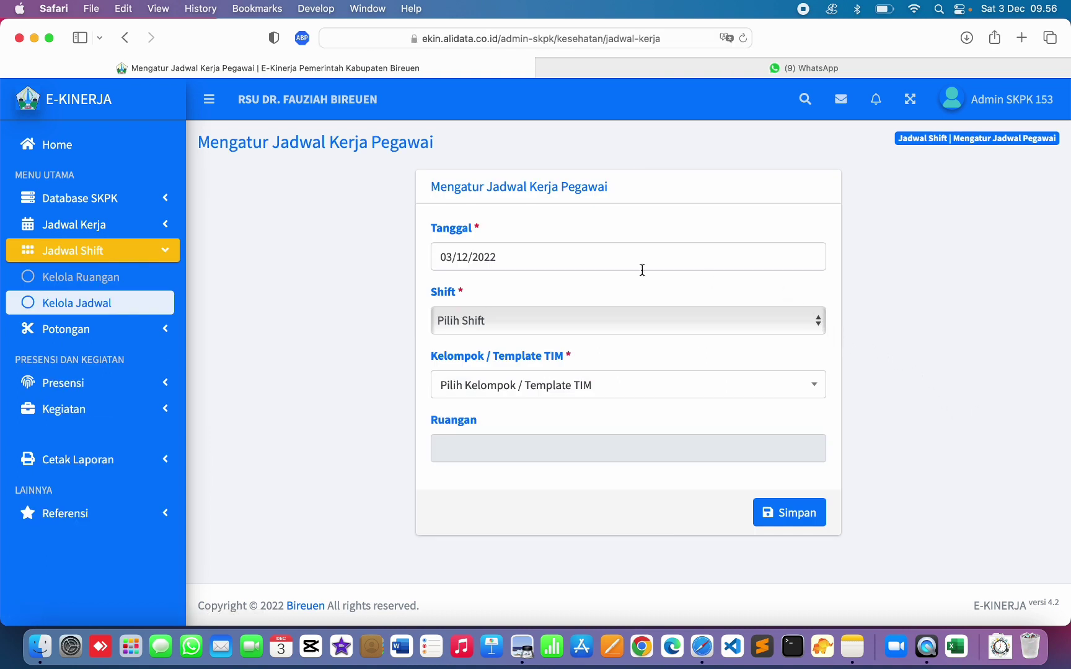
Open the date picker and check the pharmacy's morning shift and day-off dates in Jadwal Type 1-1.png before returning to the form.
click(528, 261)
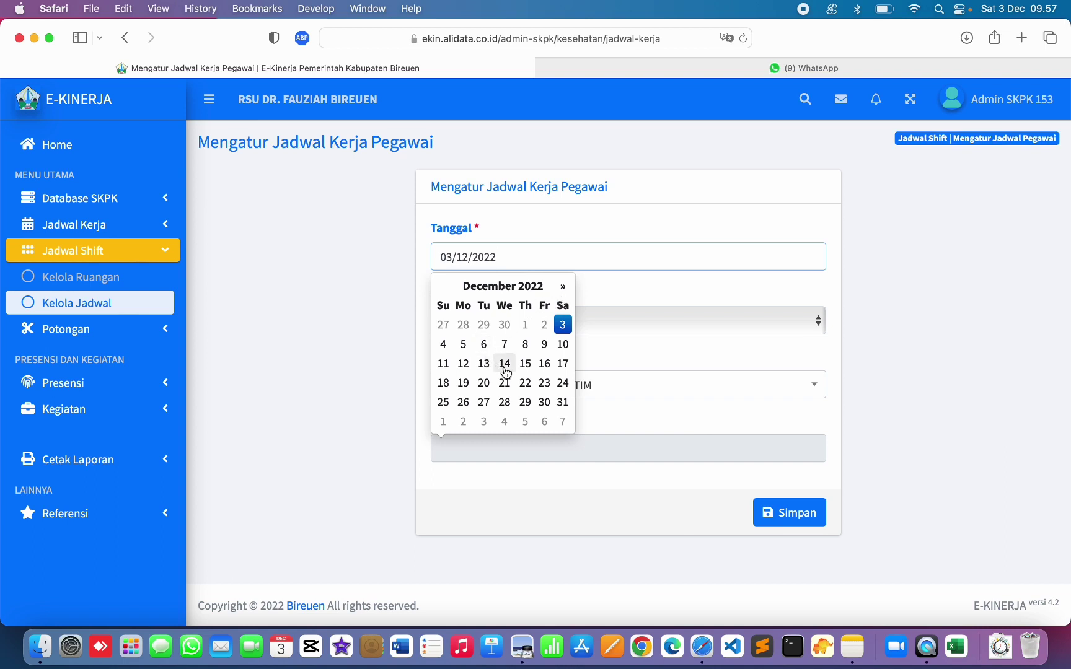
key(ctrl+Up)
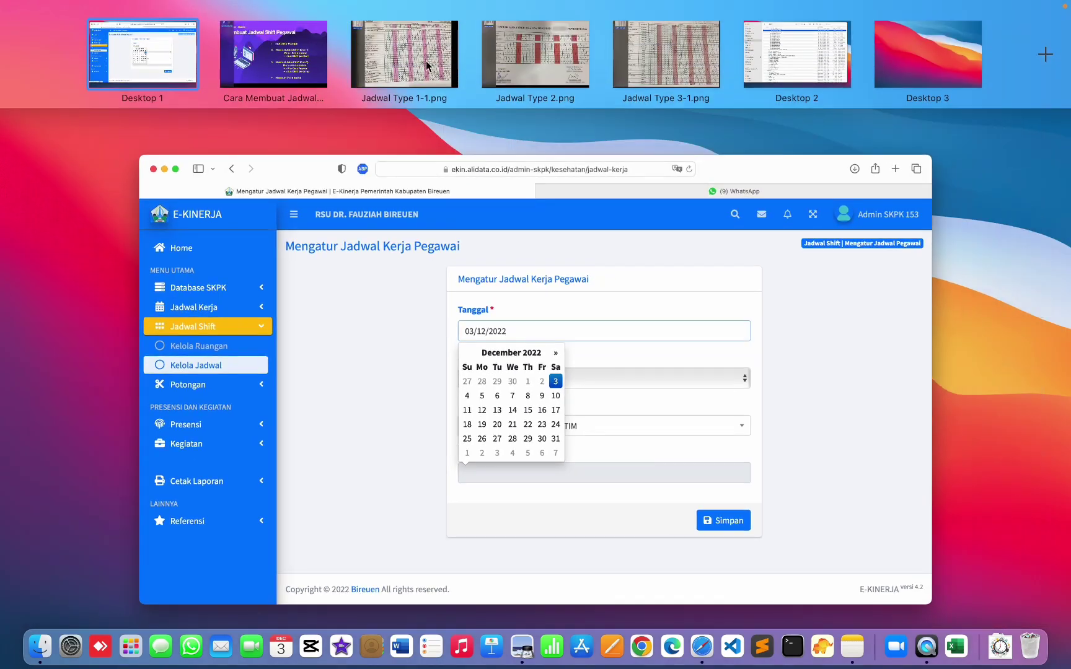
click(512, 62)
key(ctrl+Up)
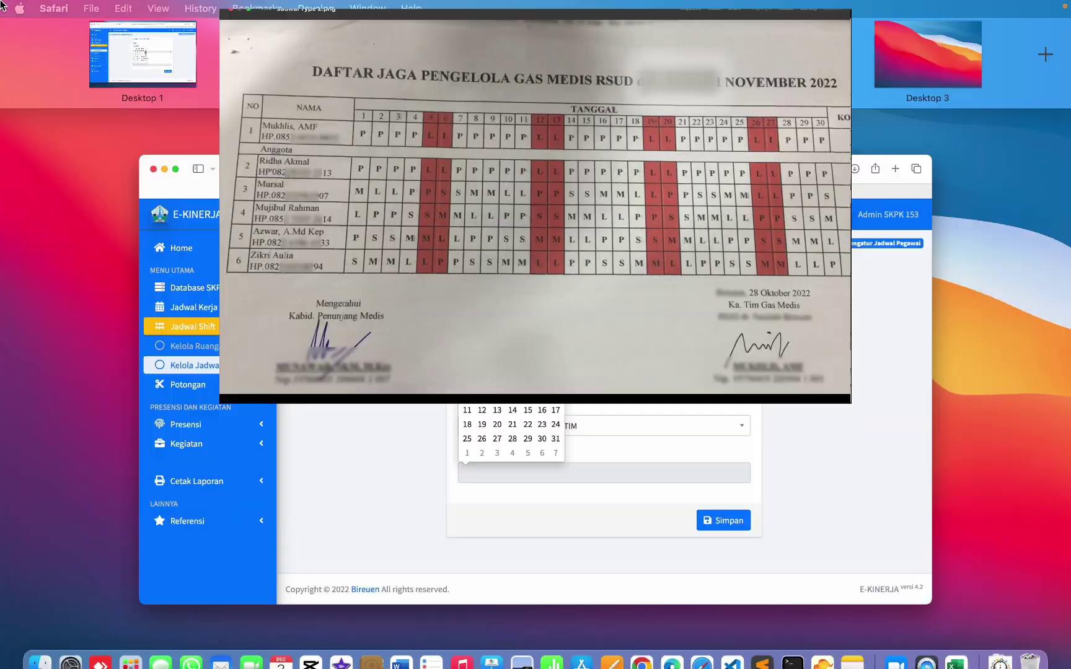
click(410, 78)
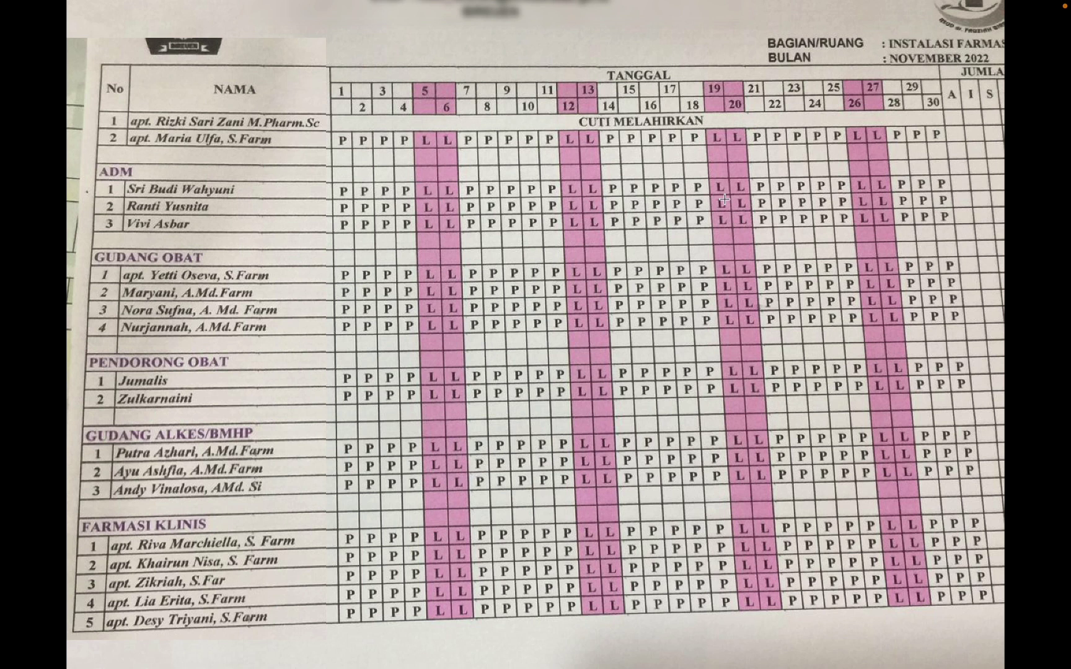
mouse_move(2, 8)
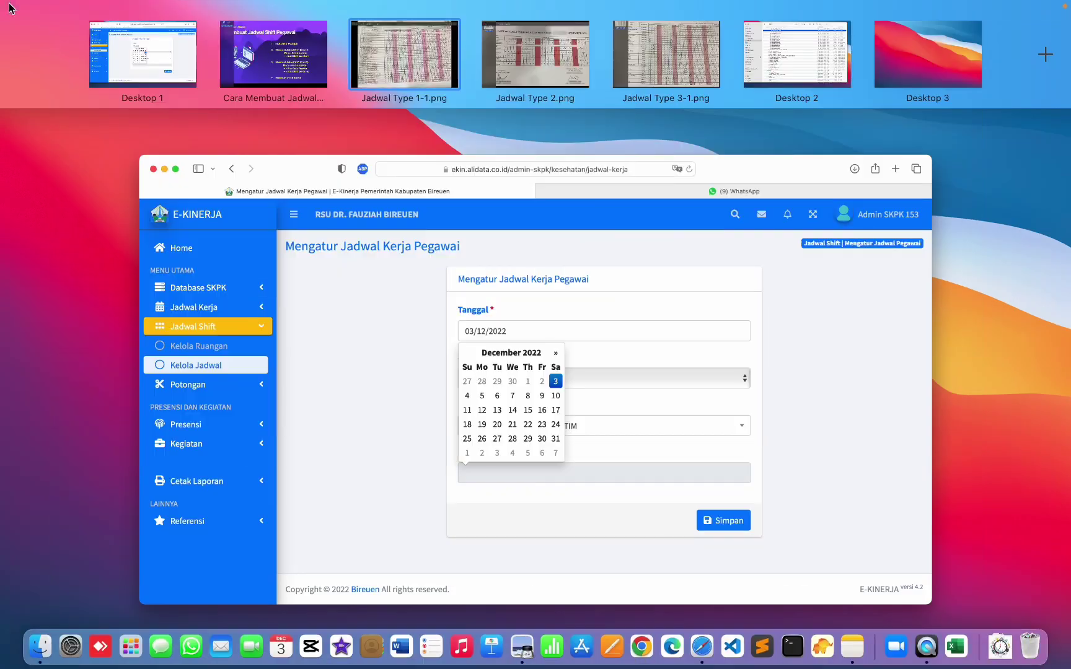
click(195, 77)
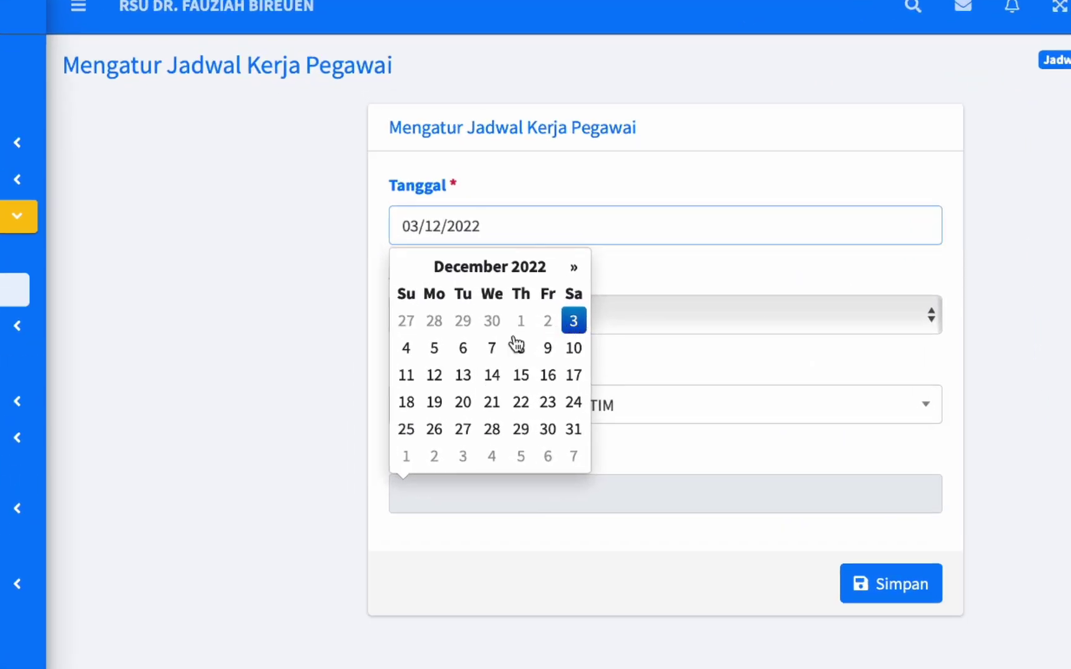
Try adding 05/12/2022 to the Tanggal field and clear all dates from it.
click(436, 352)
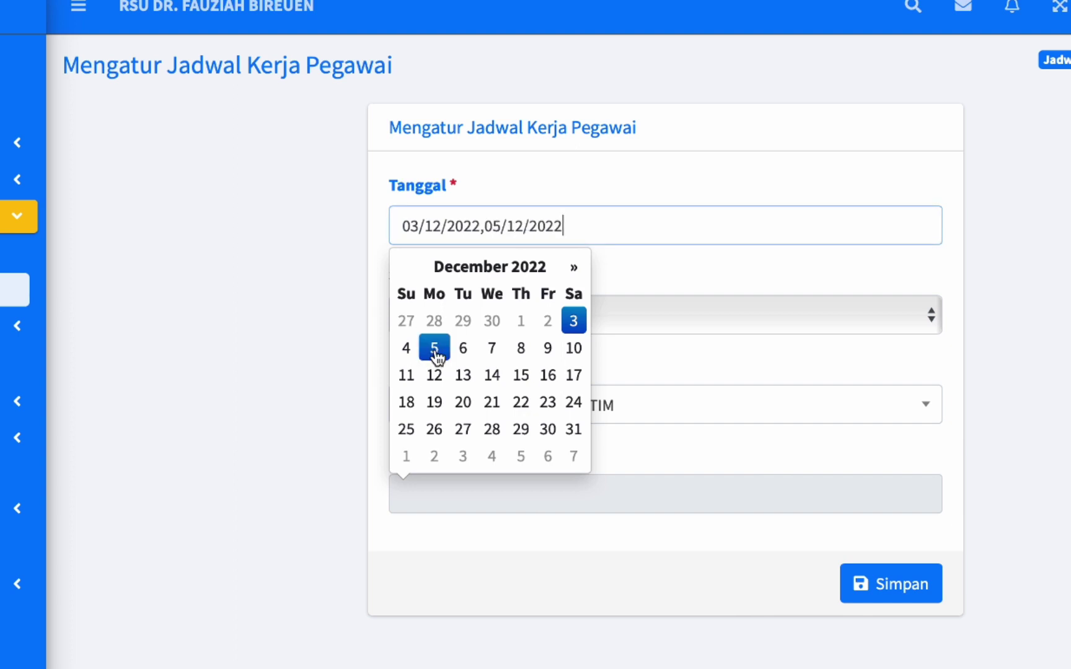
click(409, 226)
drag(616, 226, 358, 235)
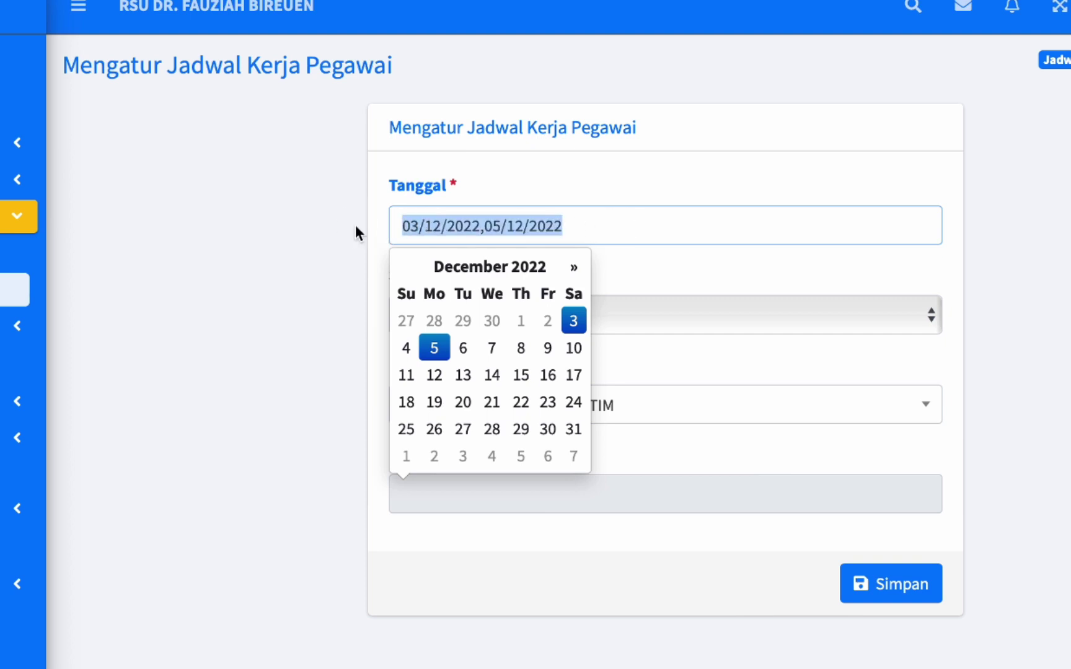
key(BackSpace)
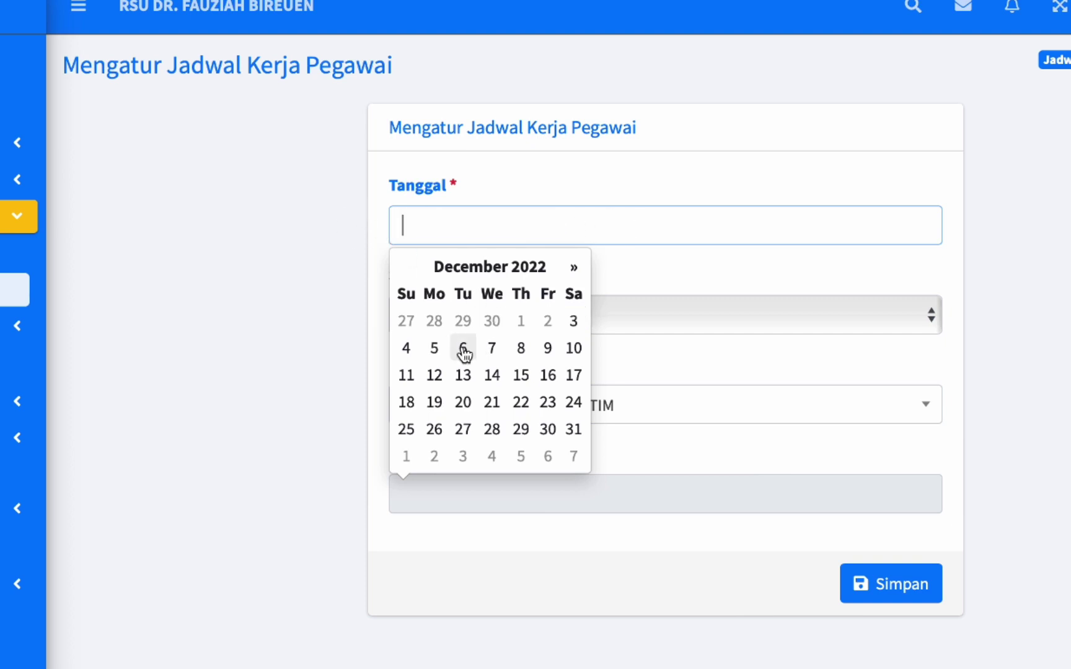
Add the December 2022 weekdays 5–9, 12–16, 19–23 and 26–30 to the Tanggal field.
click(442, 354)
click(466, 351)
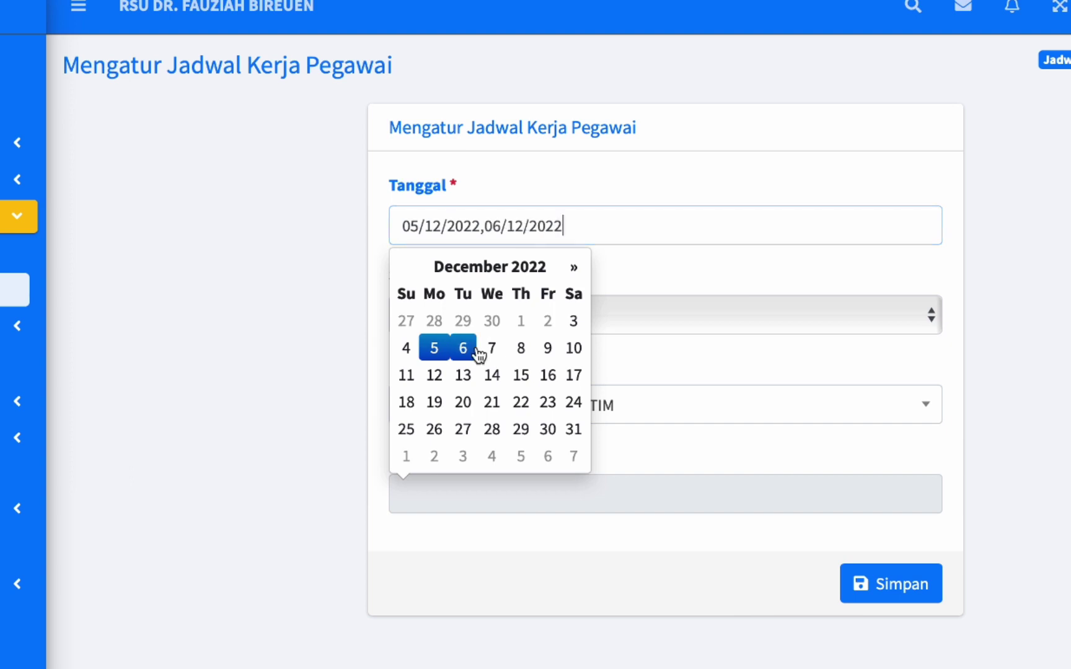
click(494, 350)
click(520, 350)
click(547, 351)
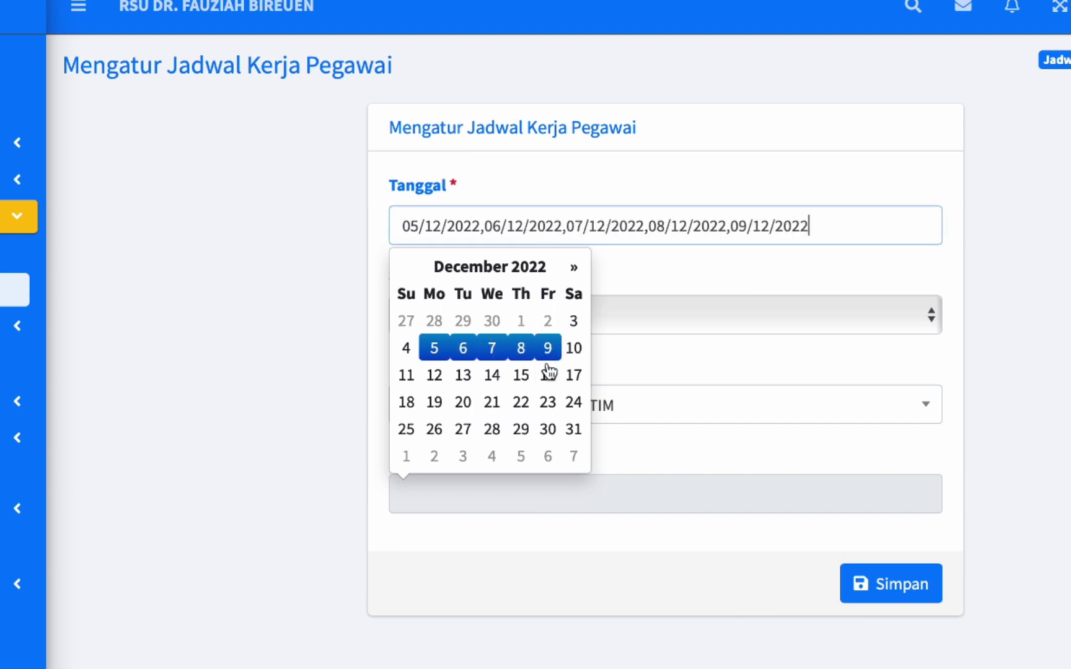
click(434, 376)
click(462, 376)
click(491, 376)
click(520, 378)
click(548, 376)
click(434, 403)
click(461, 406)
click(492, 405)
click(519, 406)
click(547, 406)
click(434, 435)
click(463, 435)
click(495, 433)
click(520, 433)
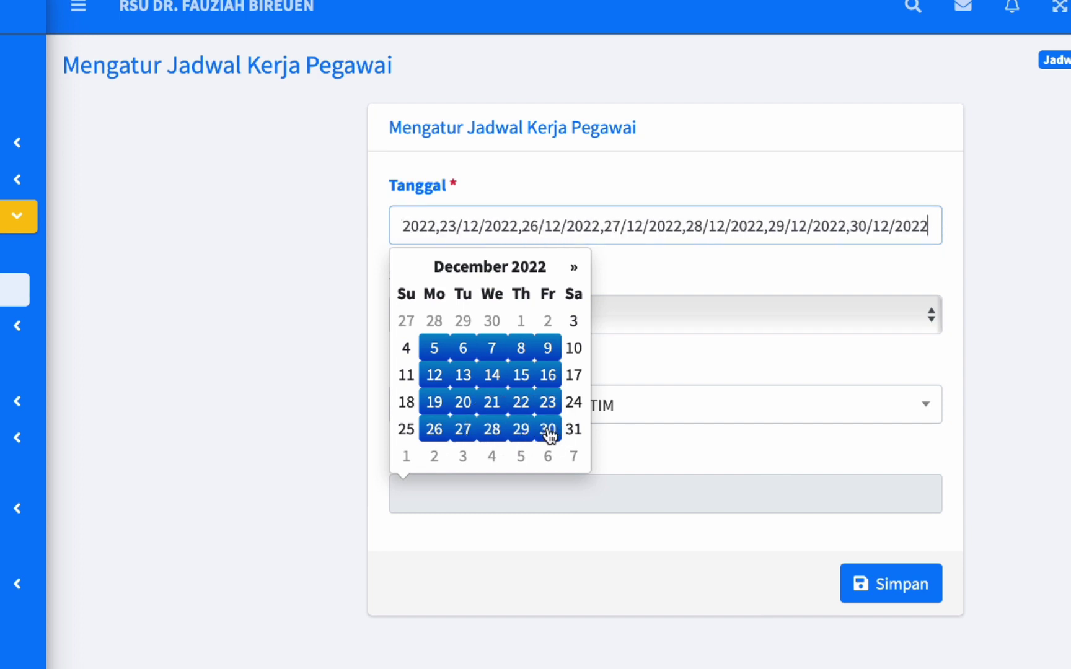
click(548, 431)
Try adding 31/12/2022 and 03/12/2022 to the selected dates, removing each one again.
click(573, 430)
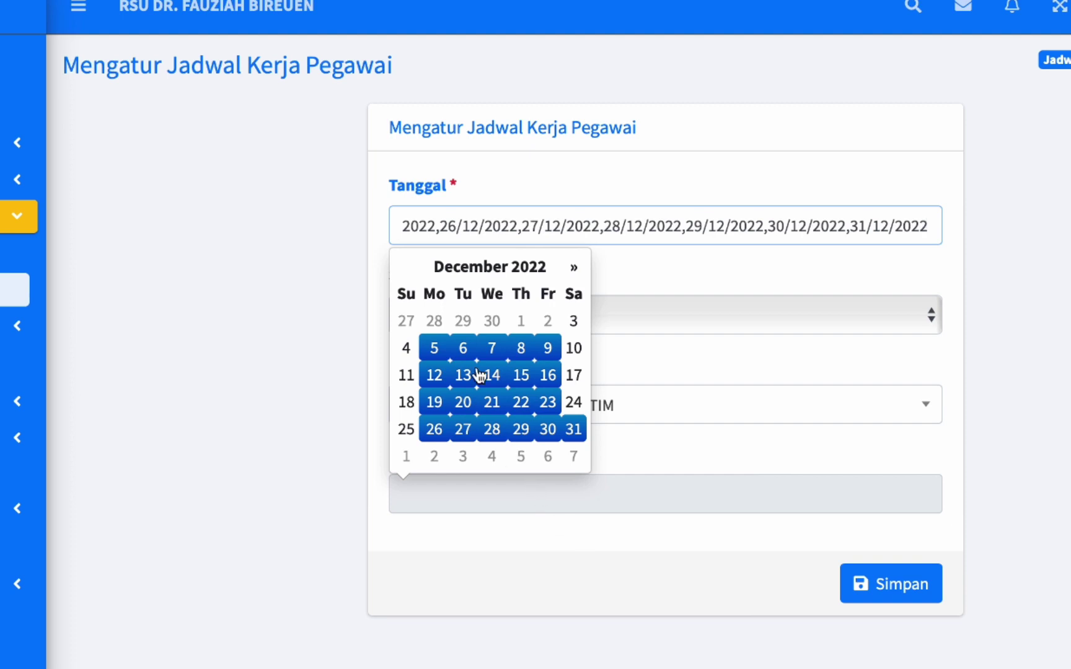
click(575, 434)
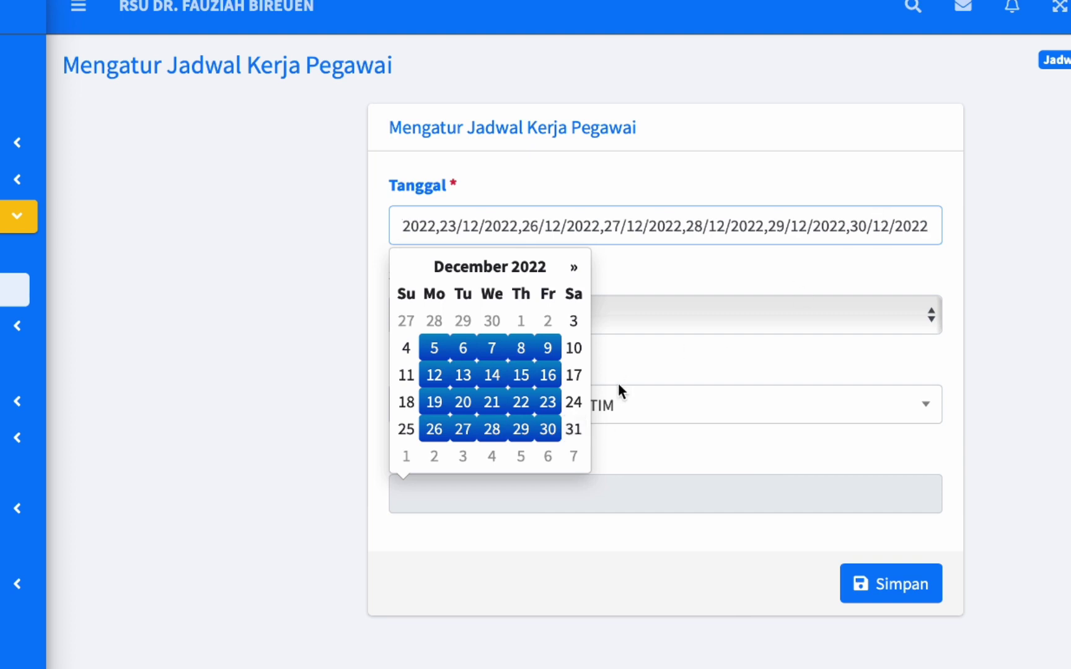
click(574, 321)
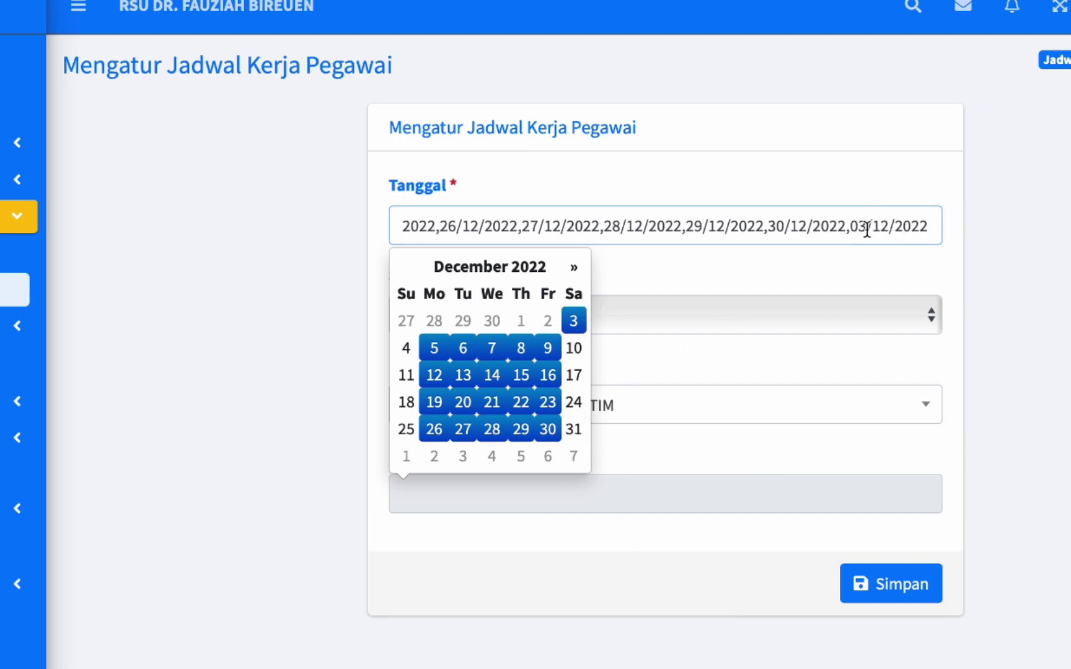
click(580, 327)
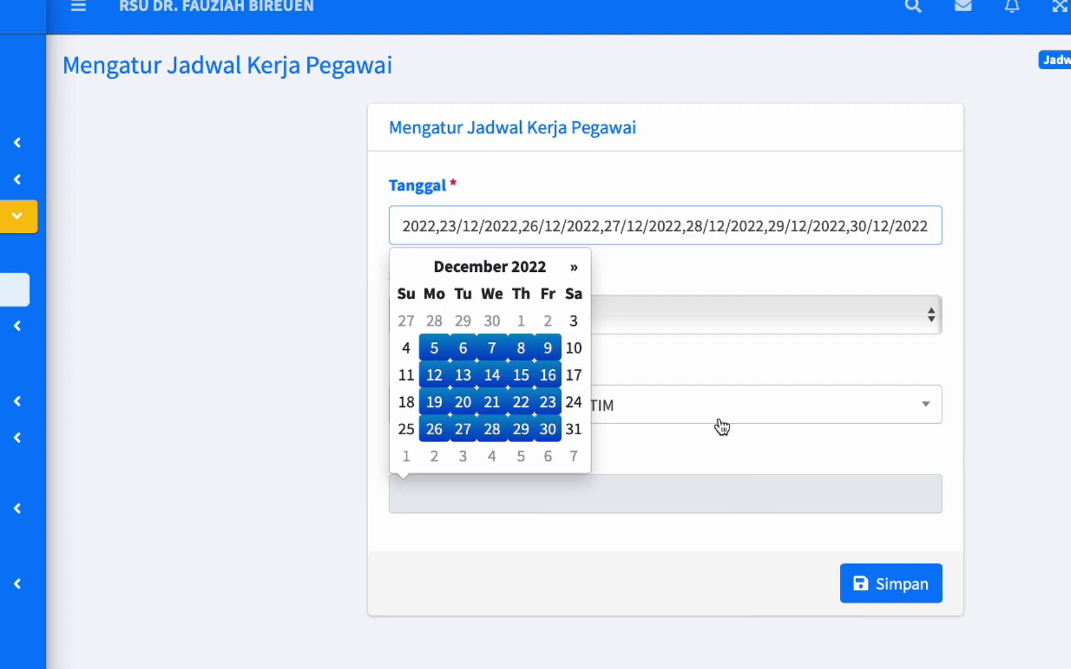
Set Shift to Shift Pagi 08-14 and Kelompok / Template TIM to Grup Instalasi Farmasi Pagi - 153.
click(714, 374)
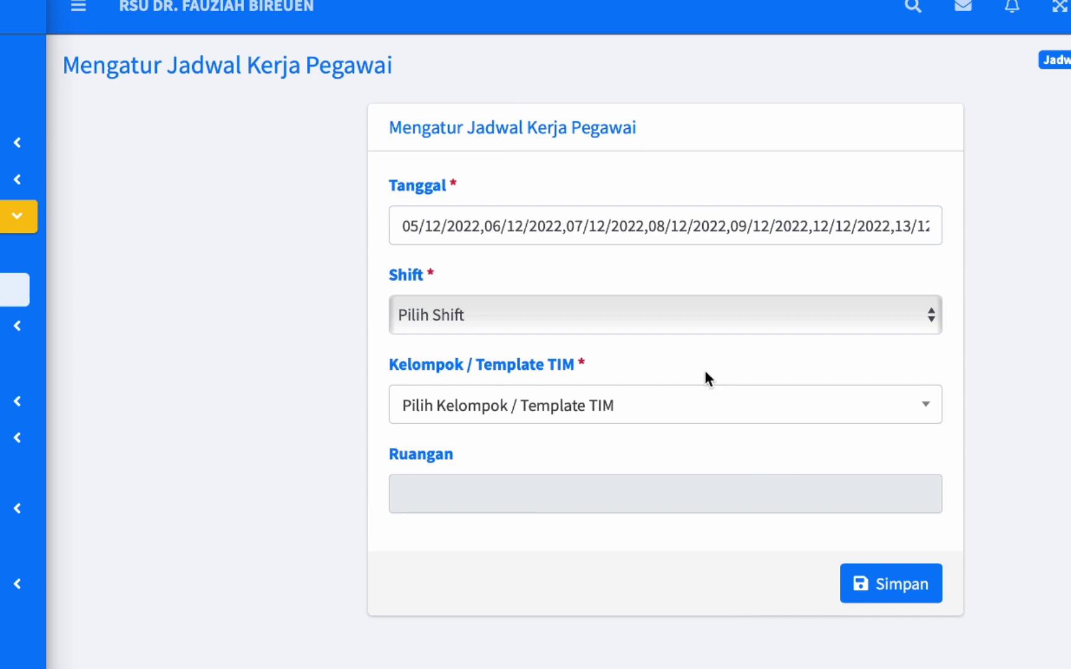
click(490, 318)
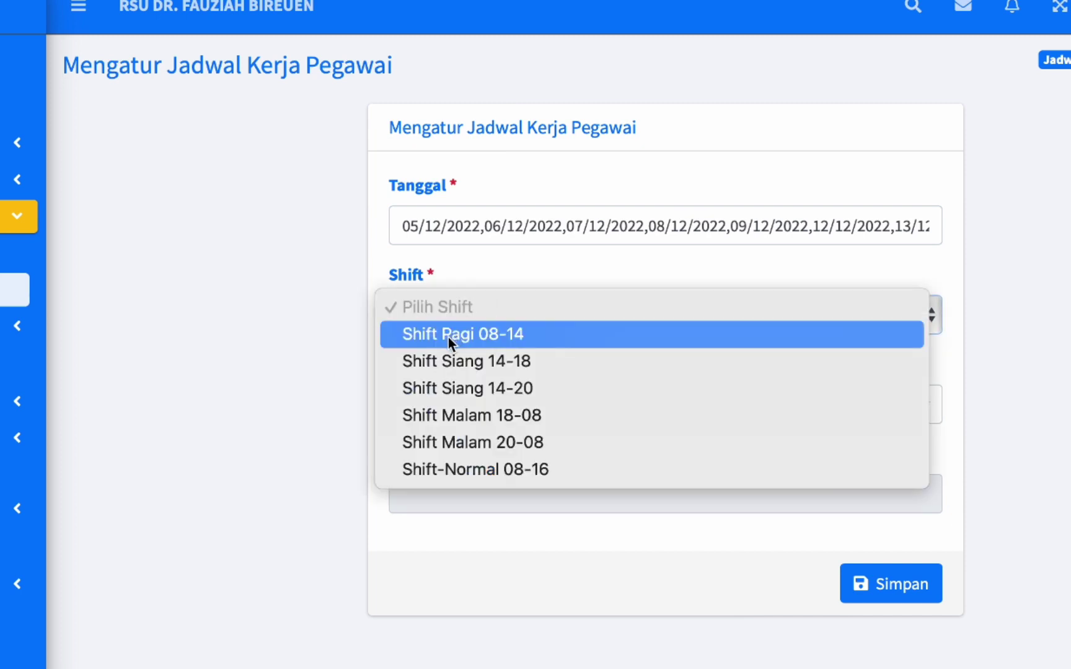
click(453, 335)
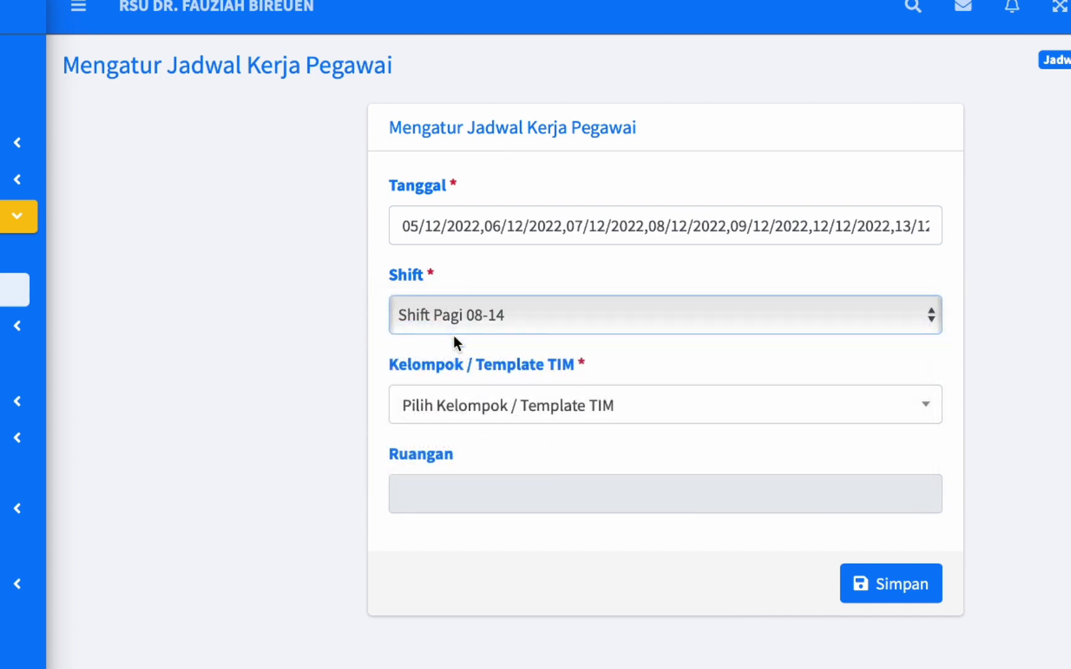
click(459, 404)
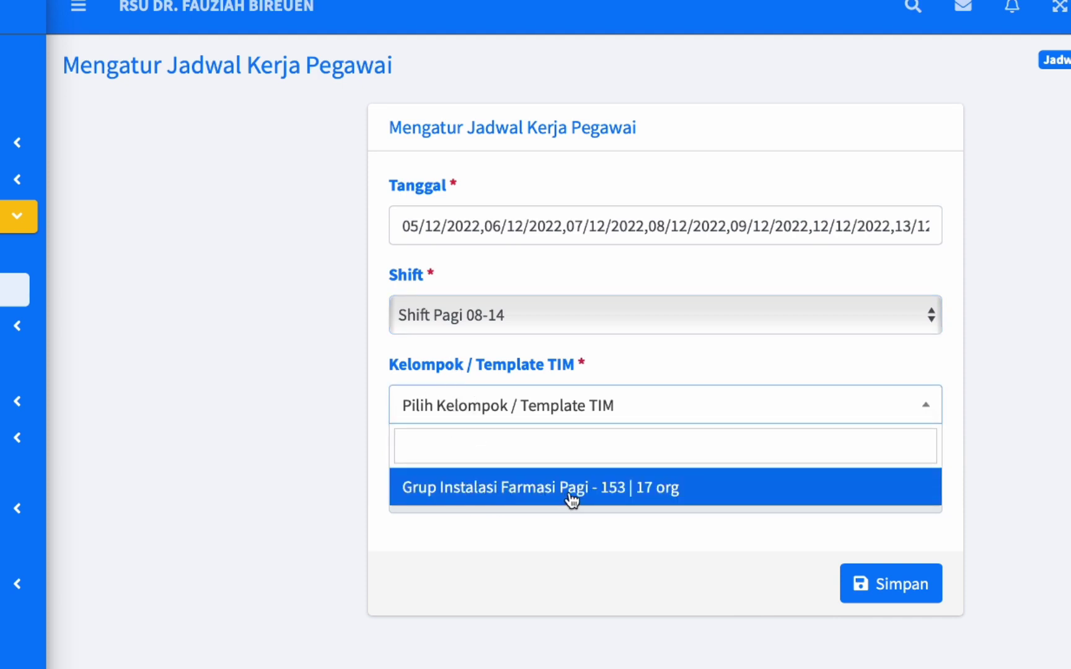
click(602, 497)
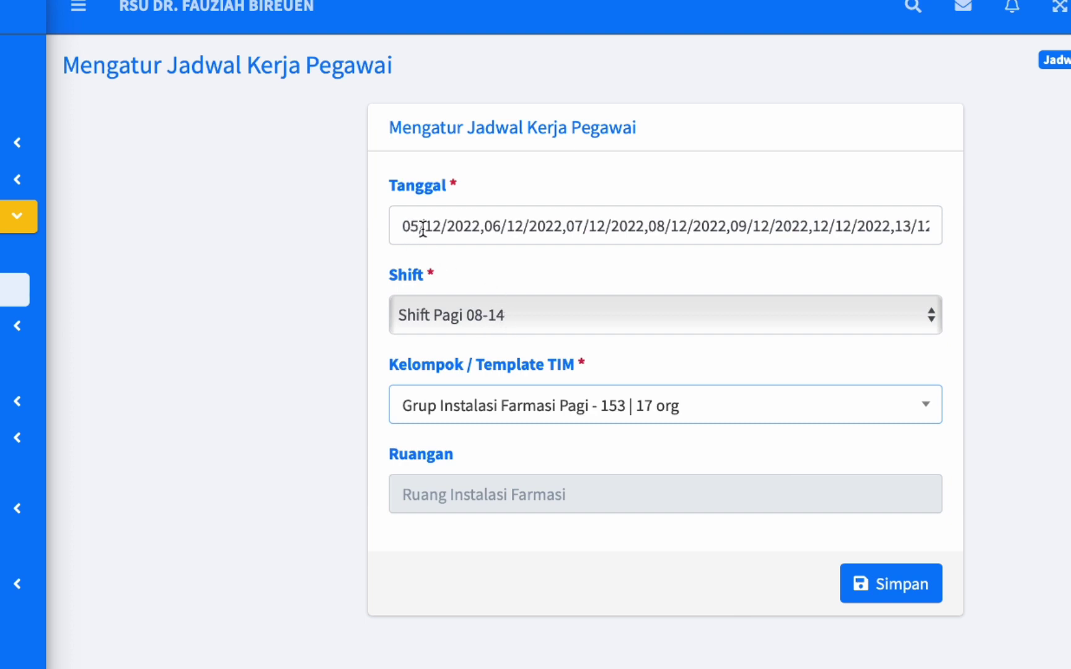
Review the selected dates and save the morning shift schedule for the pharmacy group.
drag(422, 228, 393, 230)
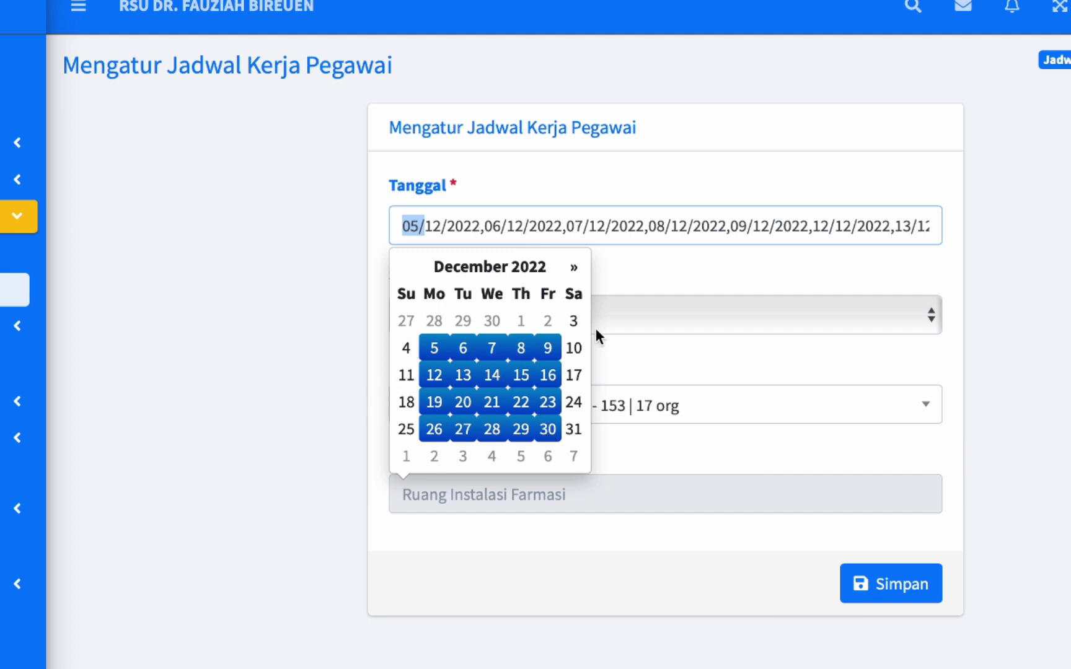
click(815, 326)
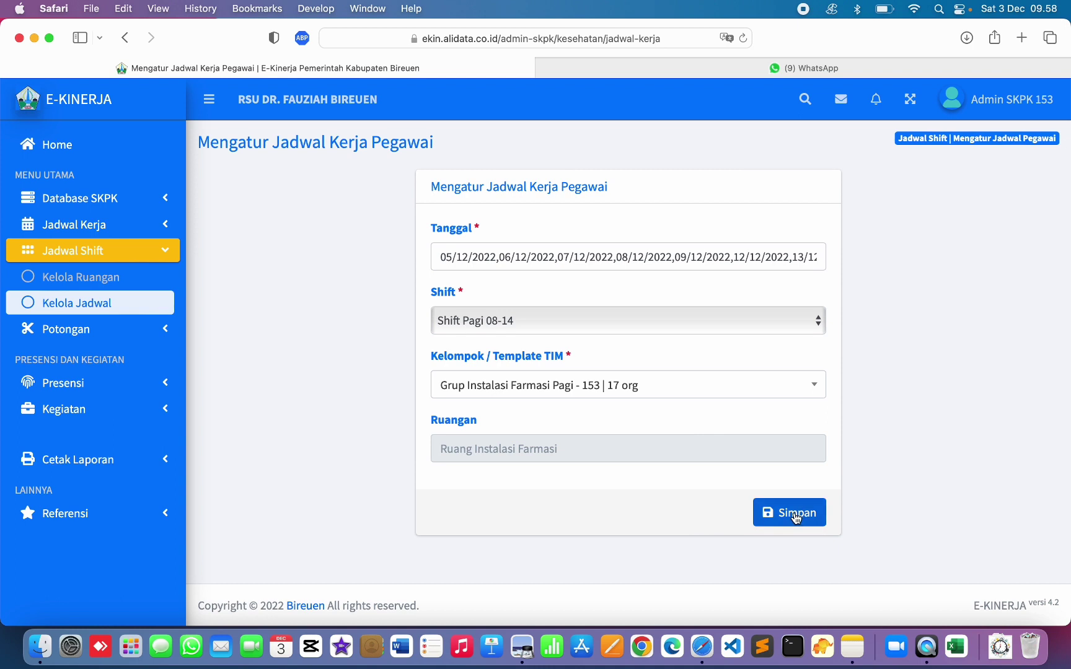
click(796, 514)
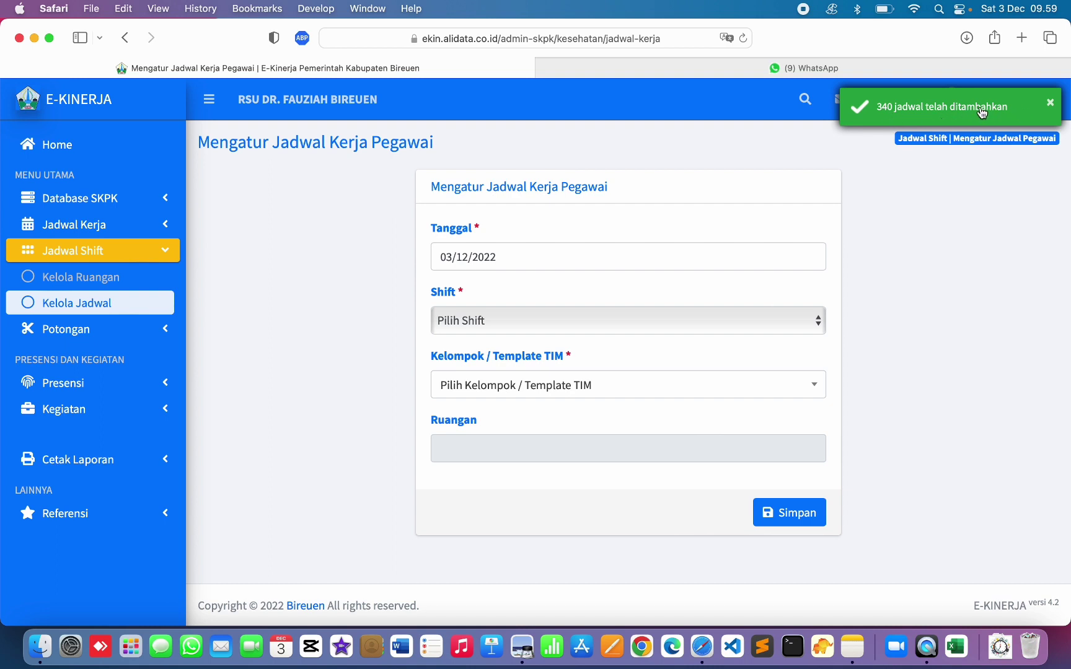
click(880, 116)
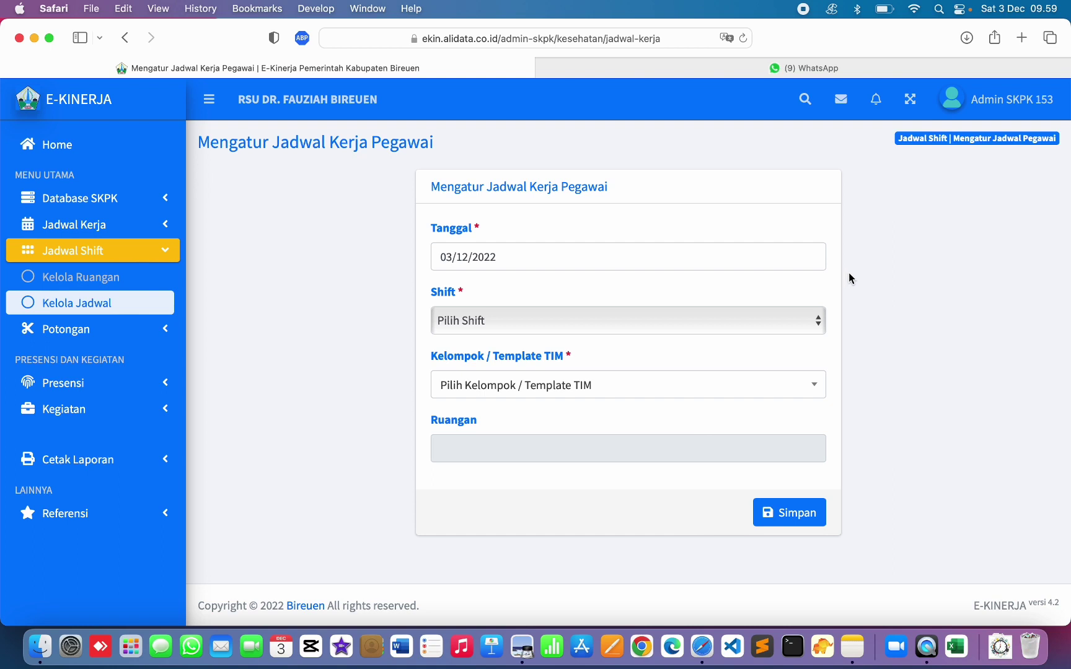
Open the printable shift schedule recap for Ruang Instalasi Farmasi from the shift schedule management page.
click(80, 307)
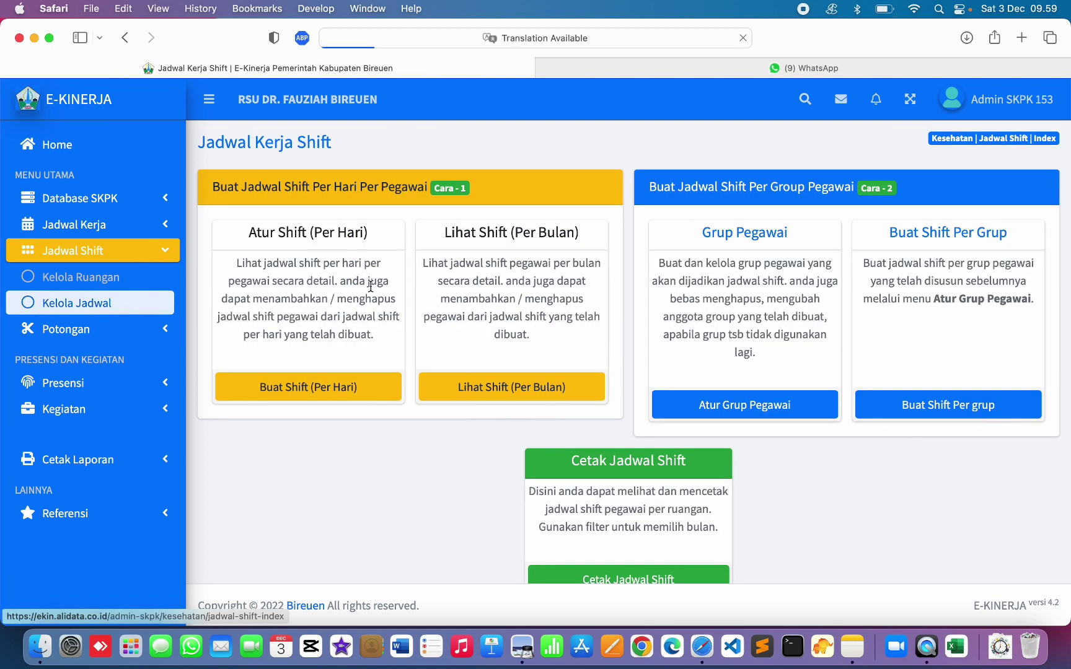
scroll(842, 421, down, 1)
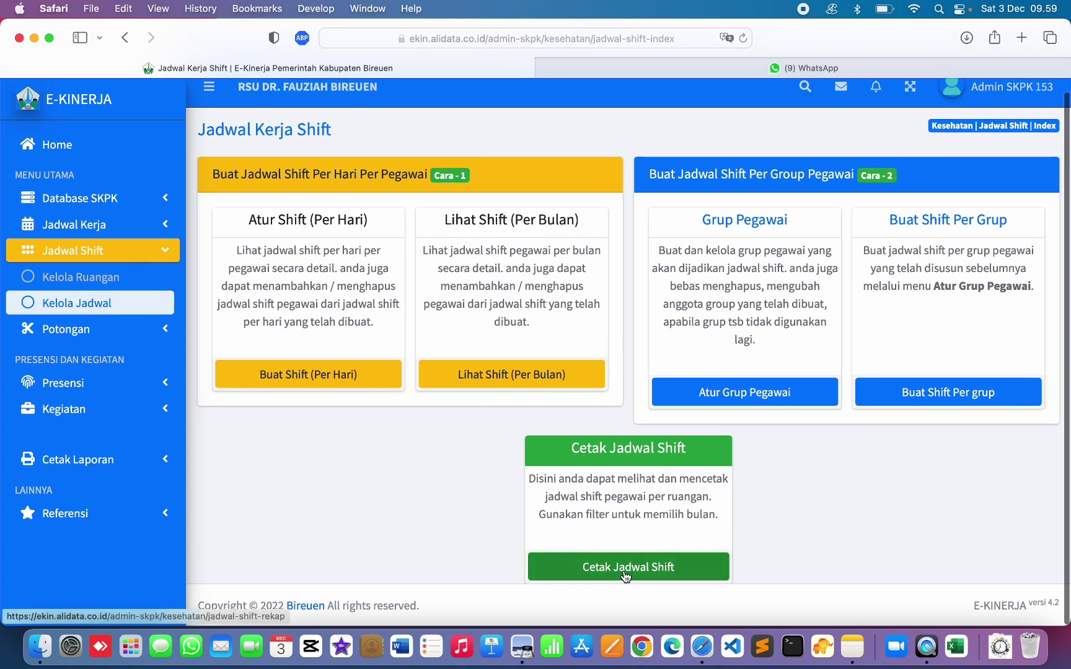
click(628, 566)
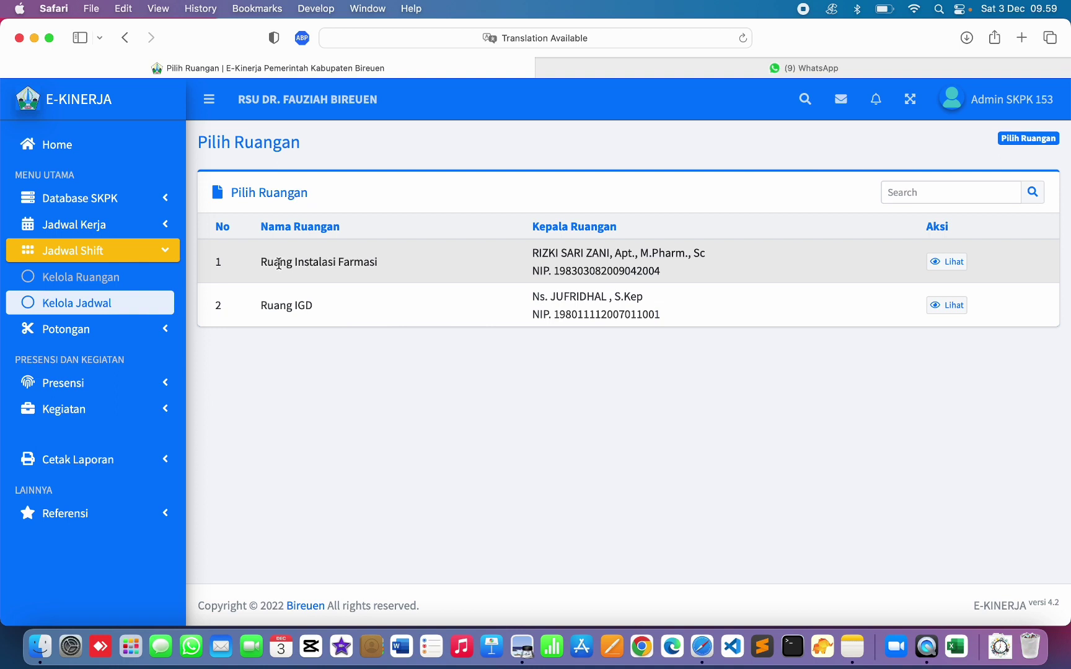
click(948, 263)
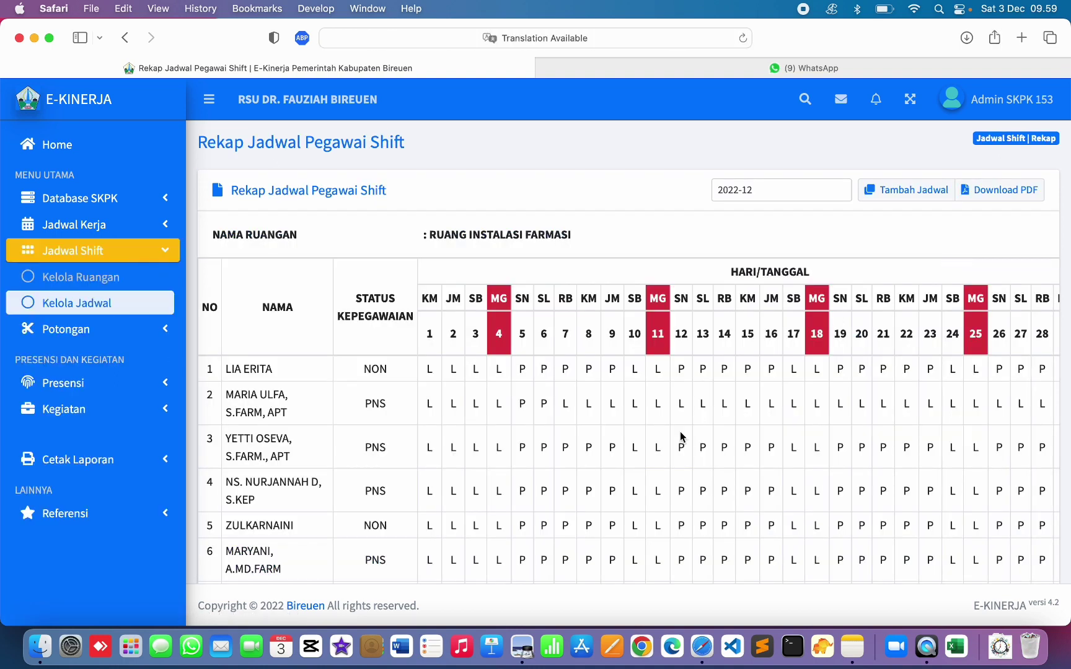
Examine the December 2022 morning-shift (P) and day-off (L) entries for all pharmacy employees in the recap.
scroll(681, 438, down, 10)
scroll(681, 437, up, 10)
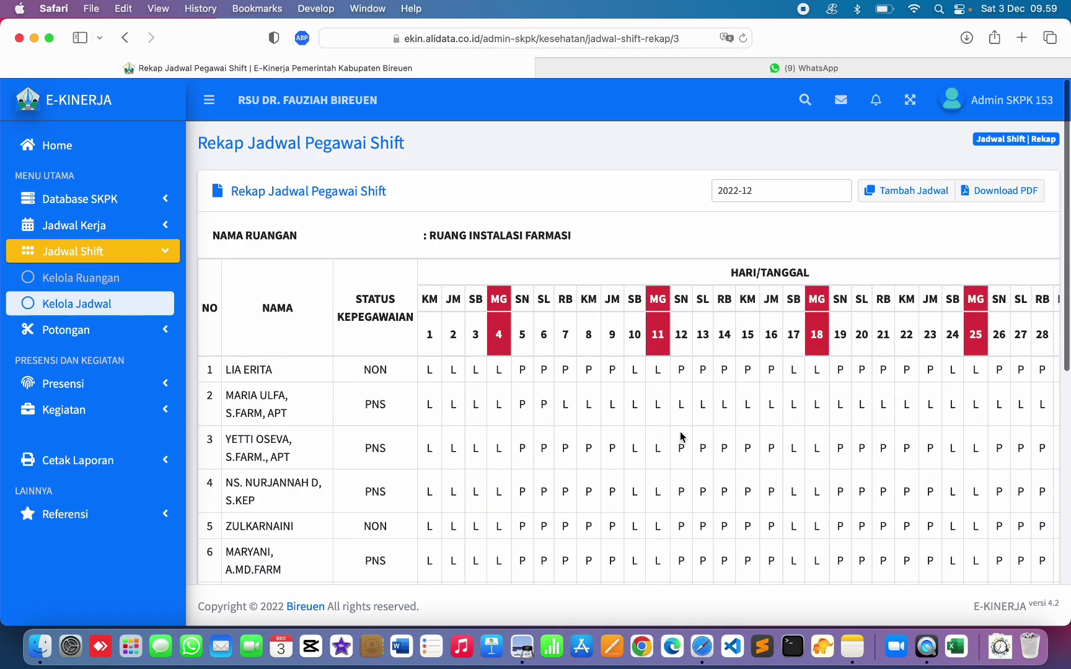
scroll(680, 437, down, 5)
scroll(681, 438, down, 3)
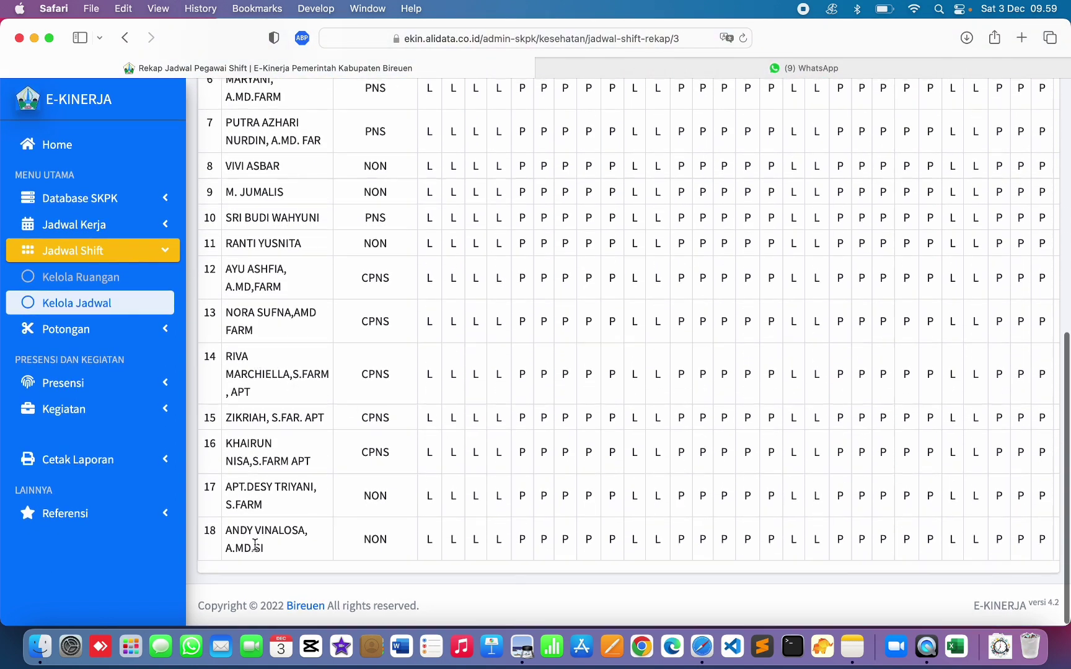
scroll(255, 544, up, 10)
drag(429, 369, 476, 444)
click(476, 463)
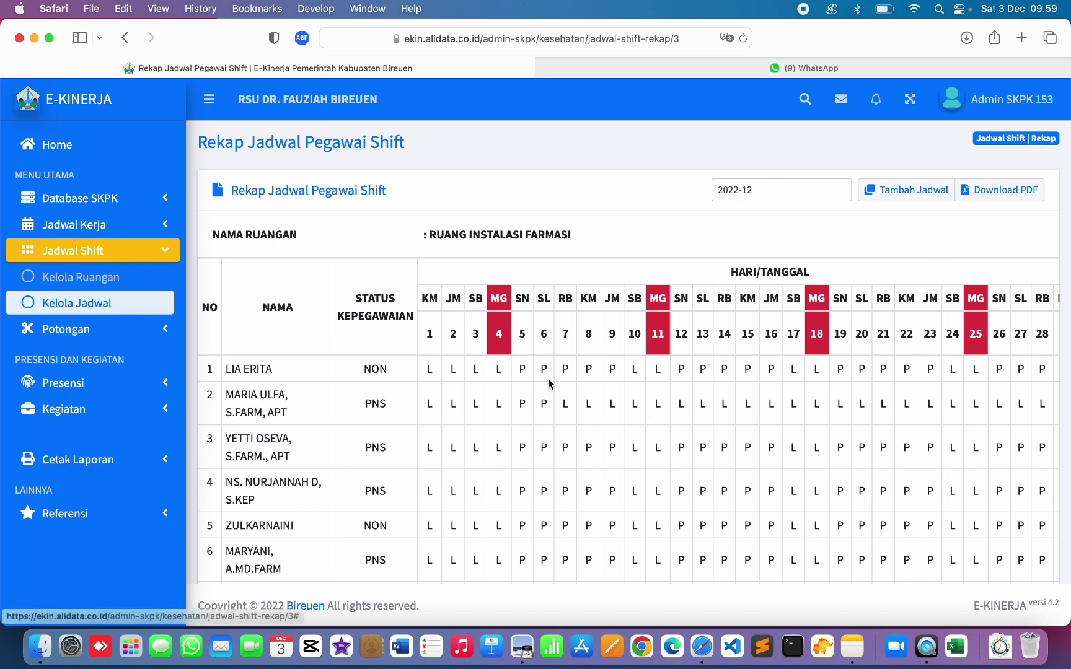
double_click(521, 370)
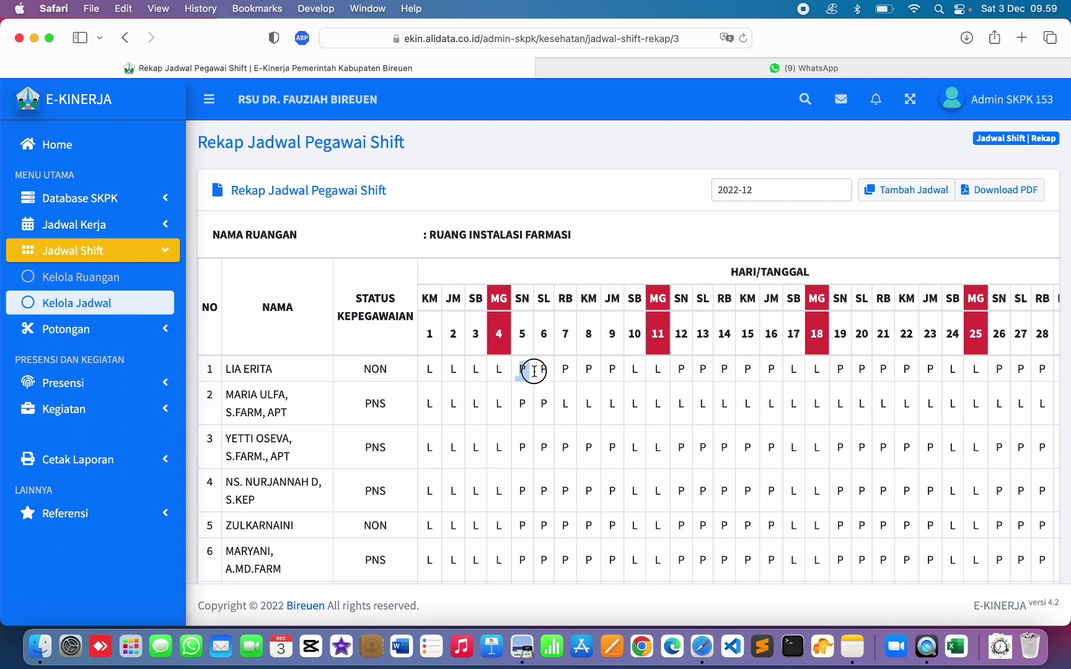
click(525, 375)
drag(636, 371, 662, 371)
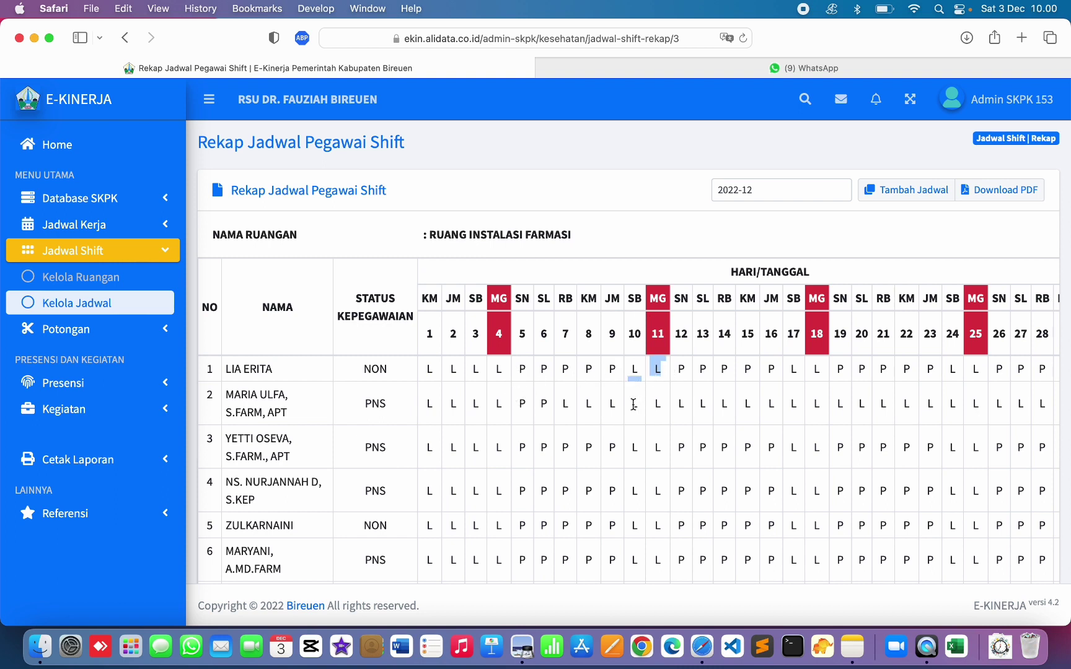
drag(634, 408, 656, 403)
click(645, 448)
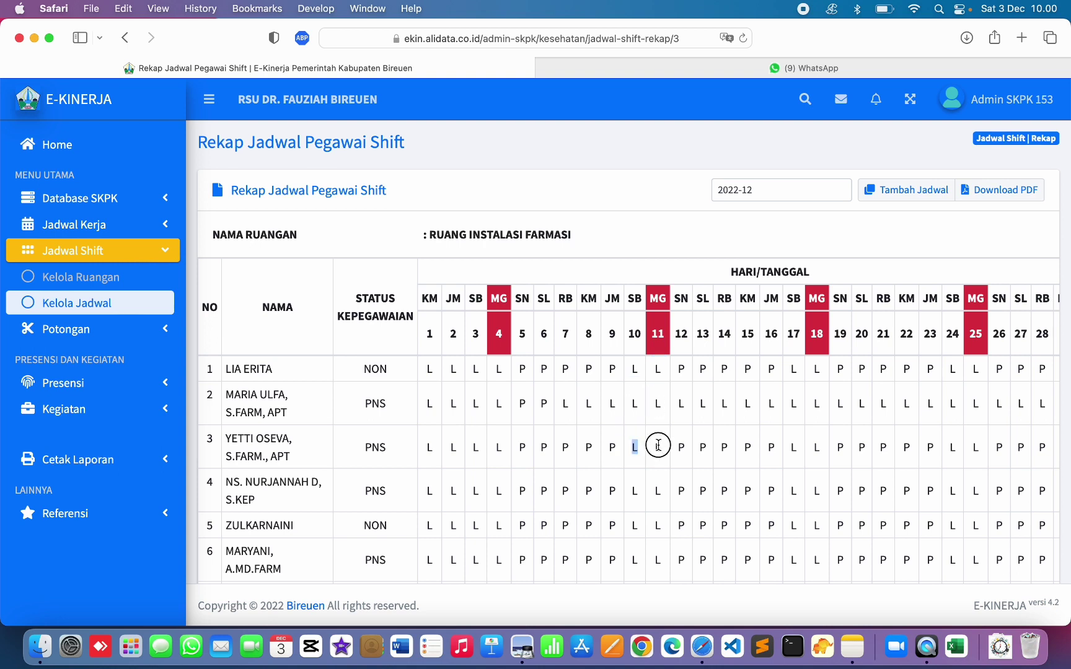
scroll(550, 287, up, 2)
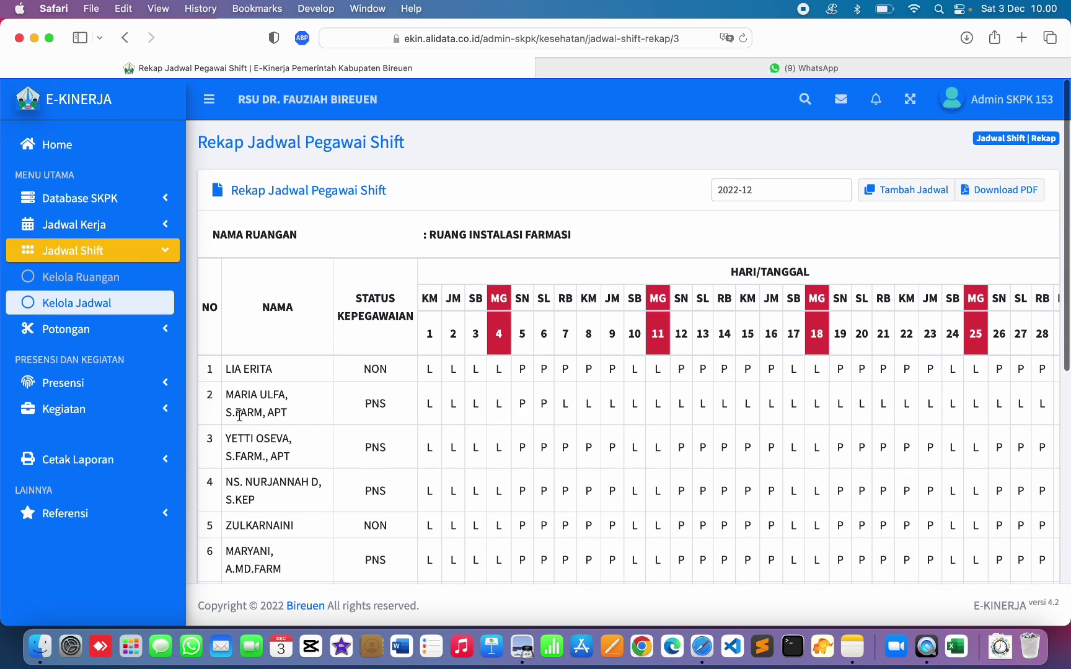
Check the second listed employee's shift and day-off entries against those of the other pharmacy employees.
drag(227, 401, 291, 420)
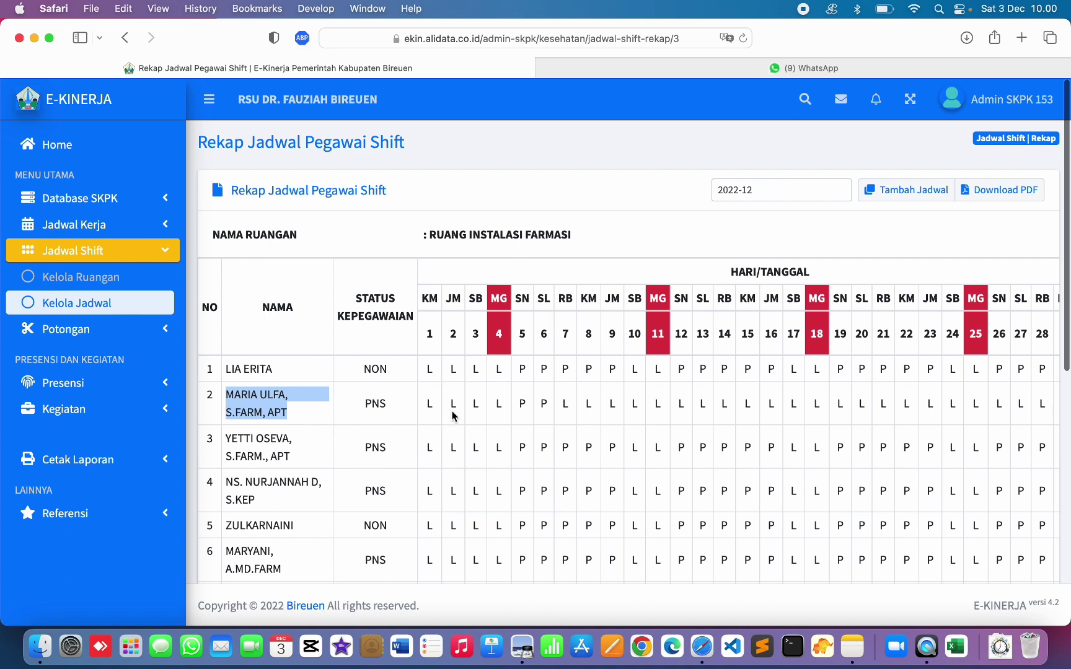
drag(524, 406, 304, 412)
click(595, 405)
click(452, 351)
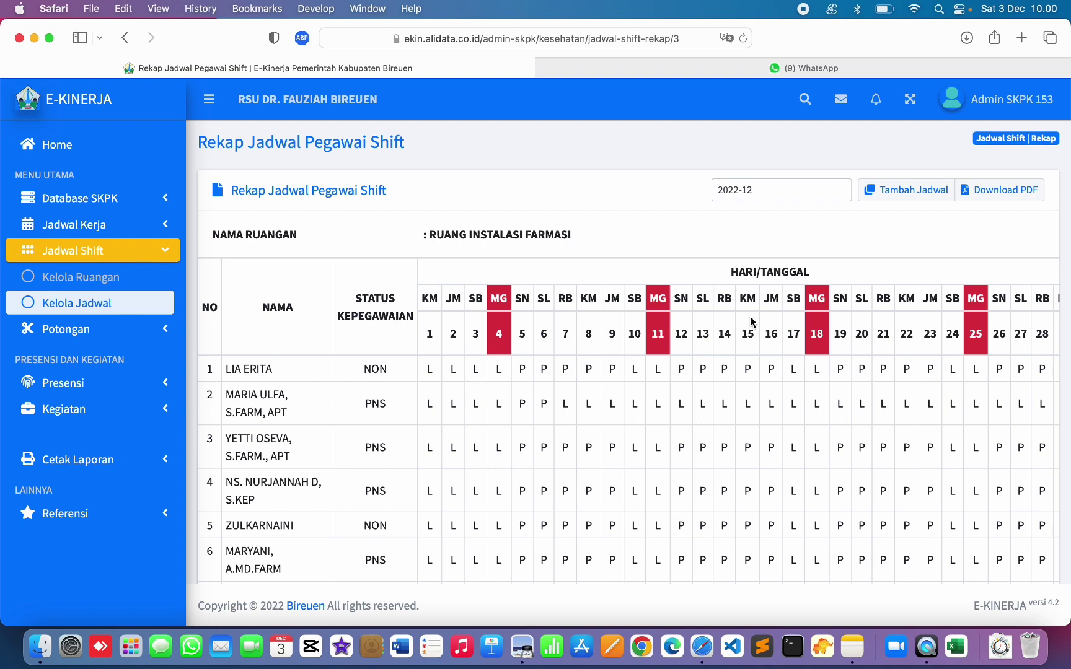
drag(231, 394, 282, 406)
click(280, 409)
scroll(561, 407, down, 3)
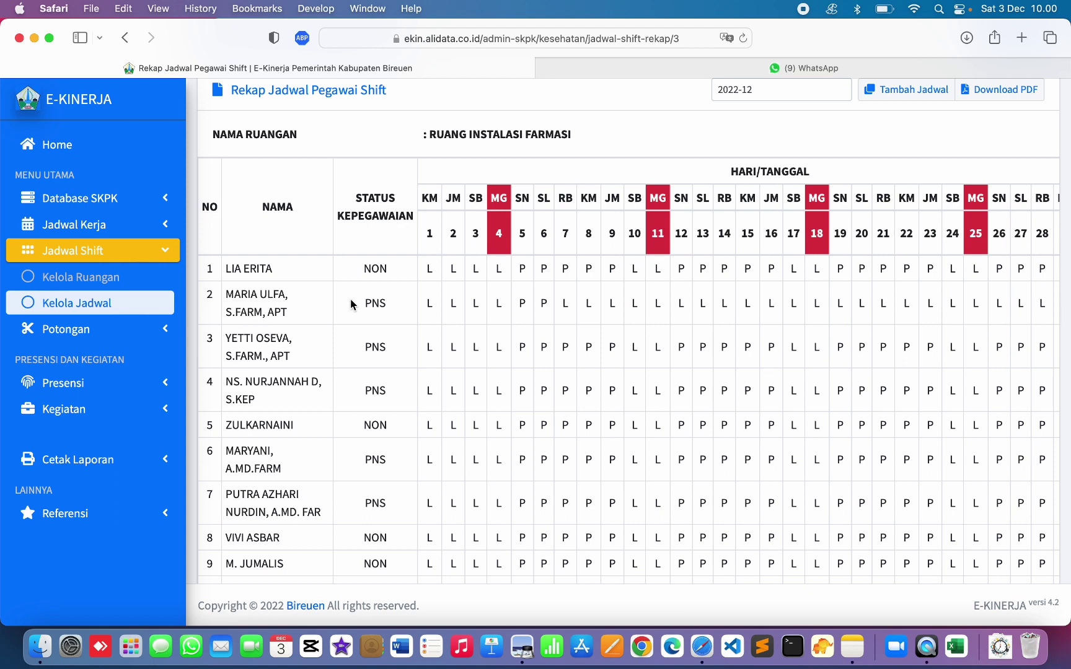
Open the monthly shift schedule list from the schedule management page and bring up its data filter.
click(67, 306)
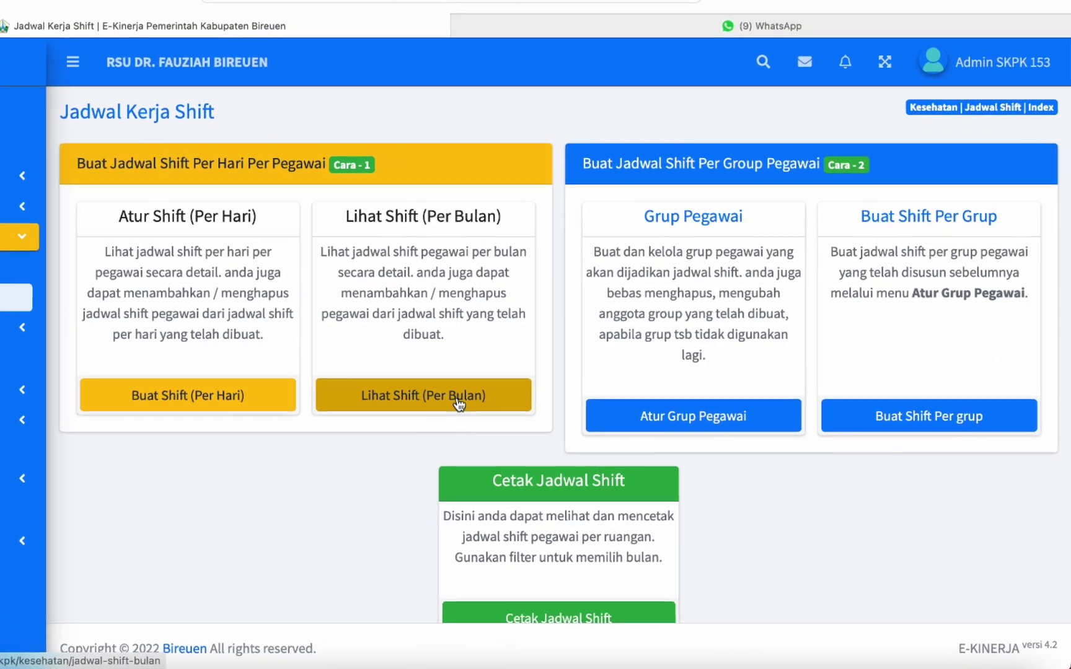
click(414, 402)
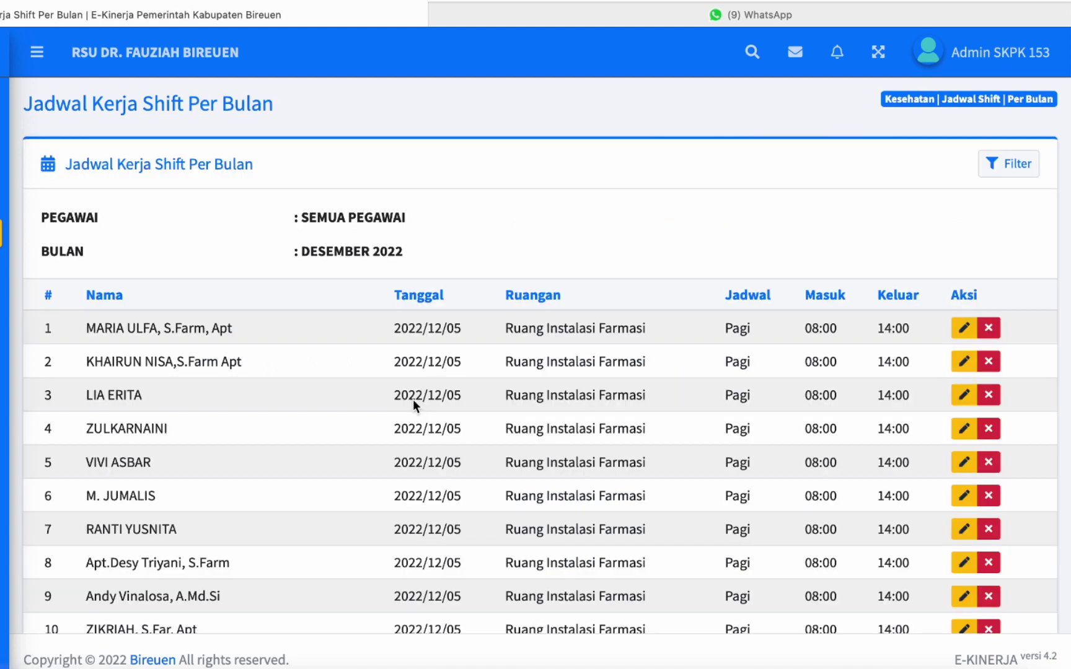
click(1018, 167)
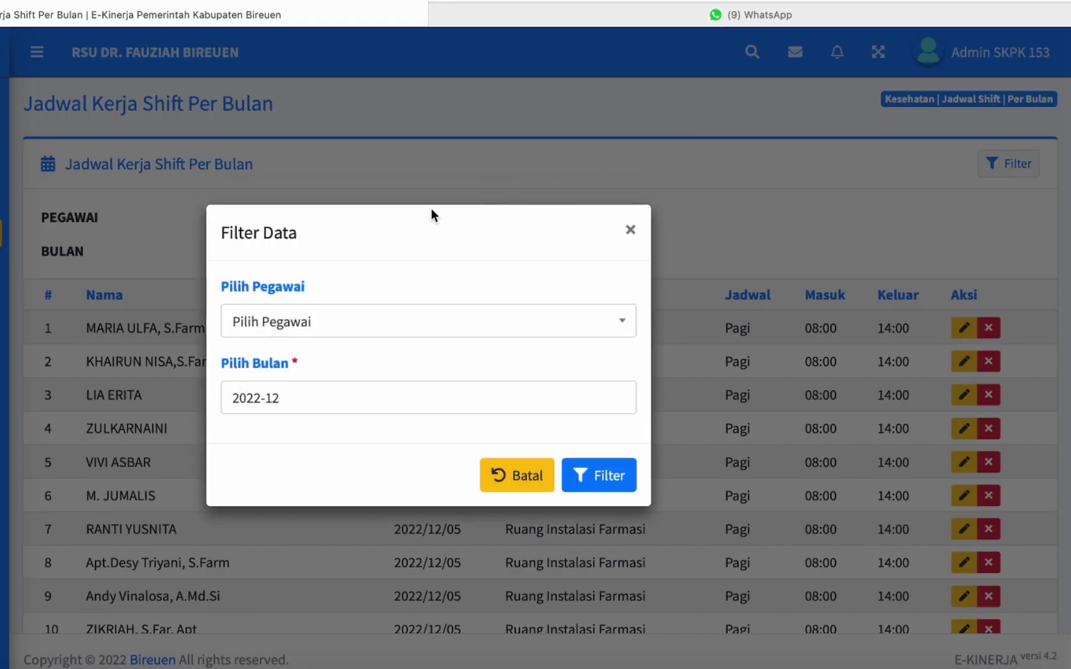
Filter the monthly shift schedule by the employee listed second in the pharmacy recap for month 2022-12.
click(308, 322)
click(289, 366)
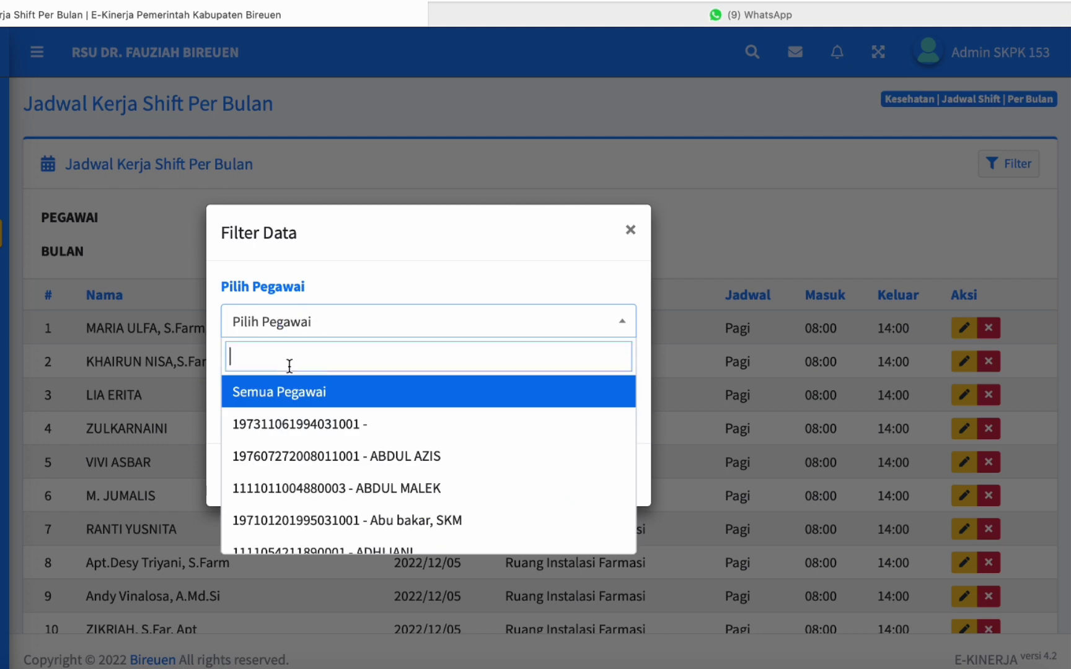
text(ulfa)
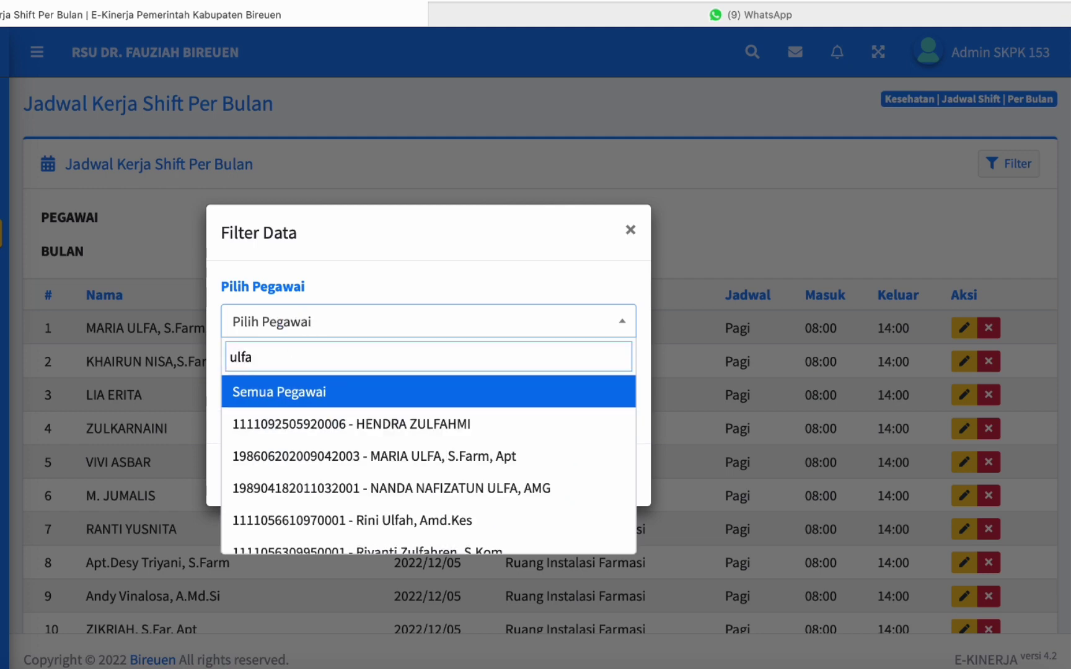
click(469, 456)
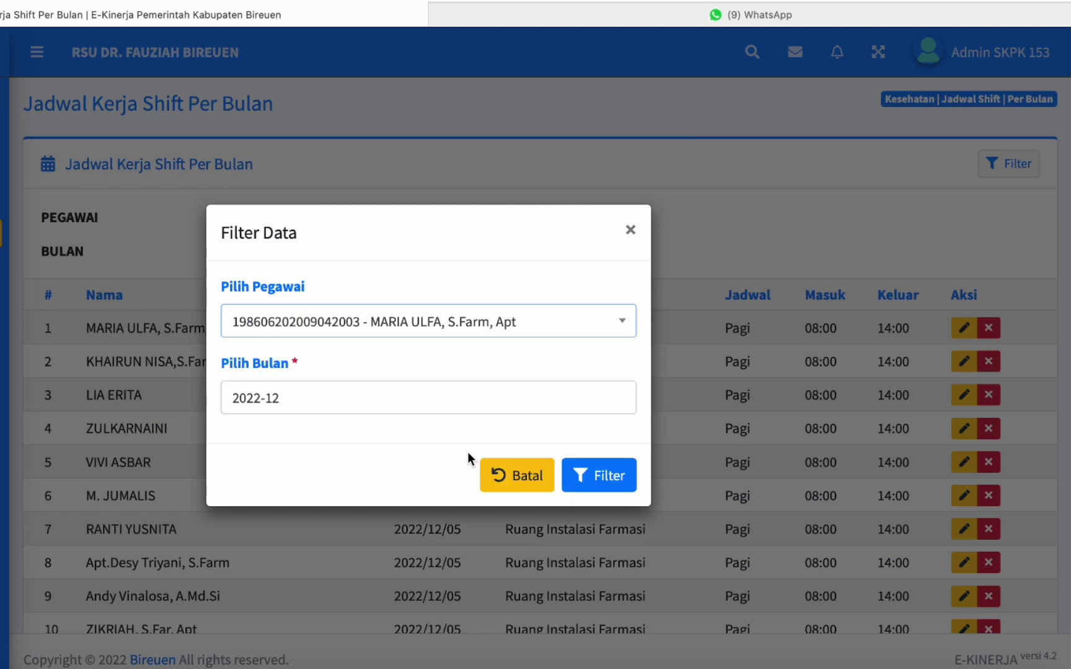
click(290, 398)
click(270, 399)
double_click(273, 400)
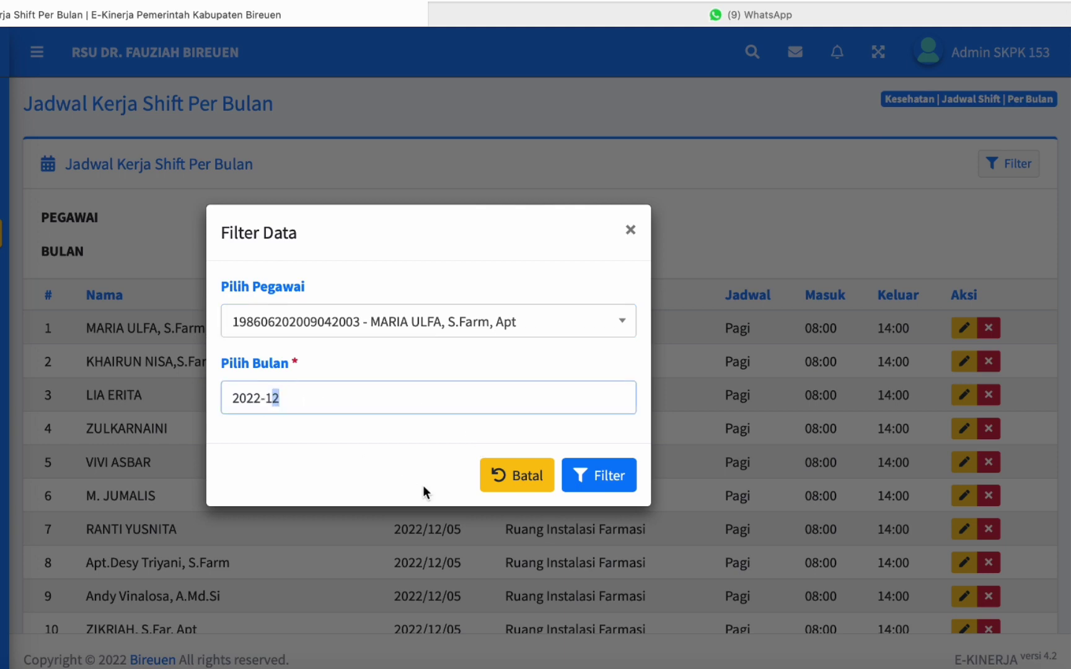
click(378, 448)
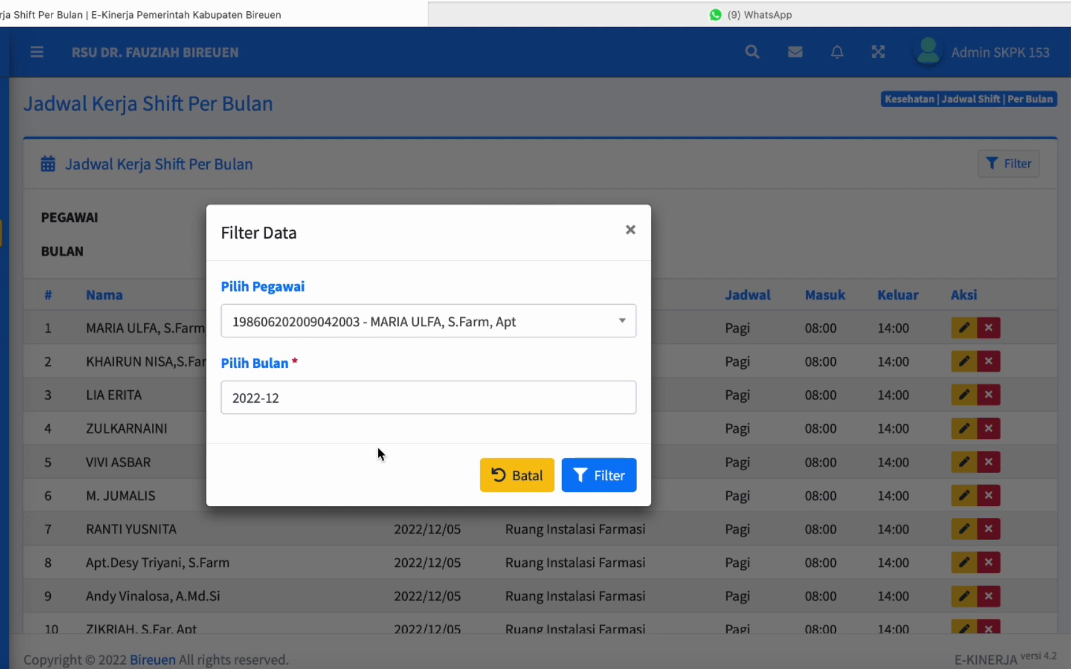
click(594, 474)
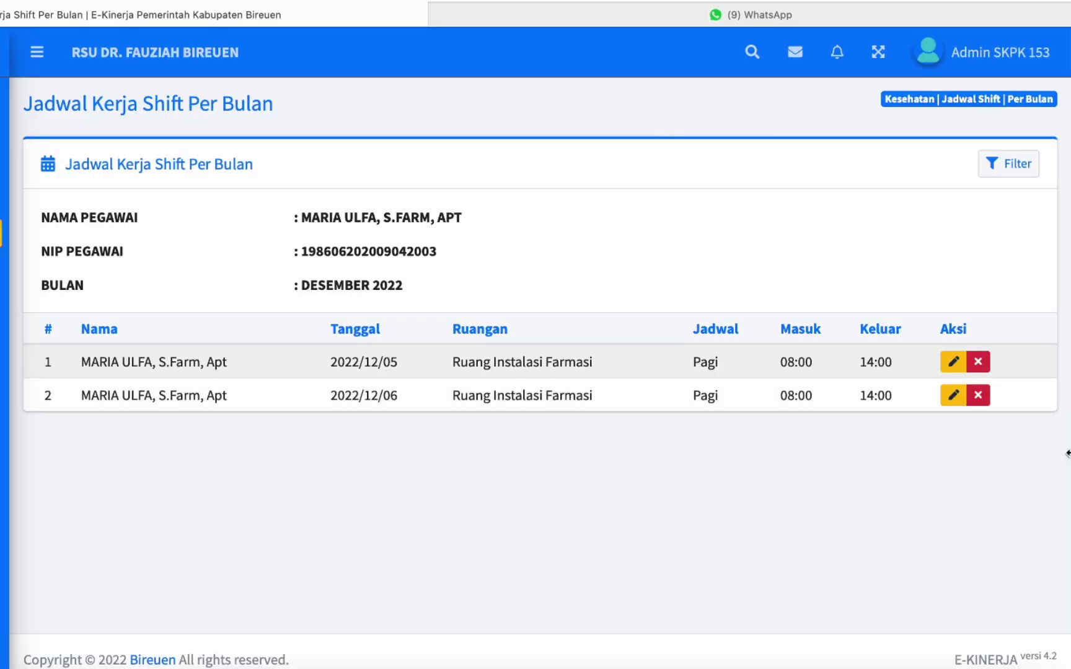
click(92, 365)
Filter the monthly shift schedule by the employee listed ninth in the pharmacy recap, for month 2022-12.
click(1011, 172)
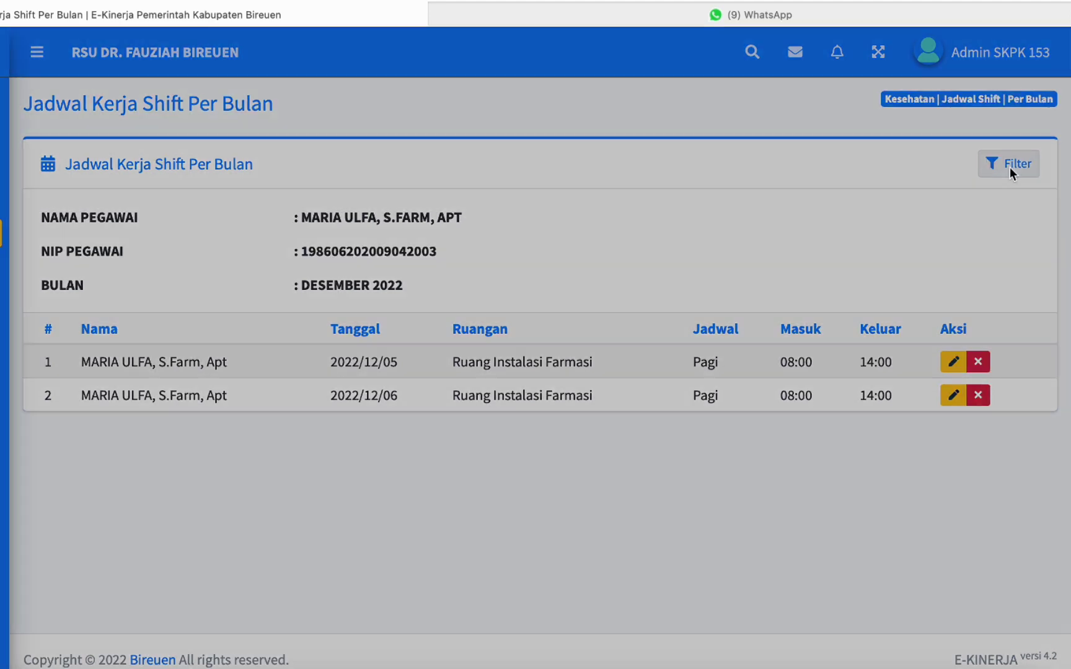
click(373, 325)
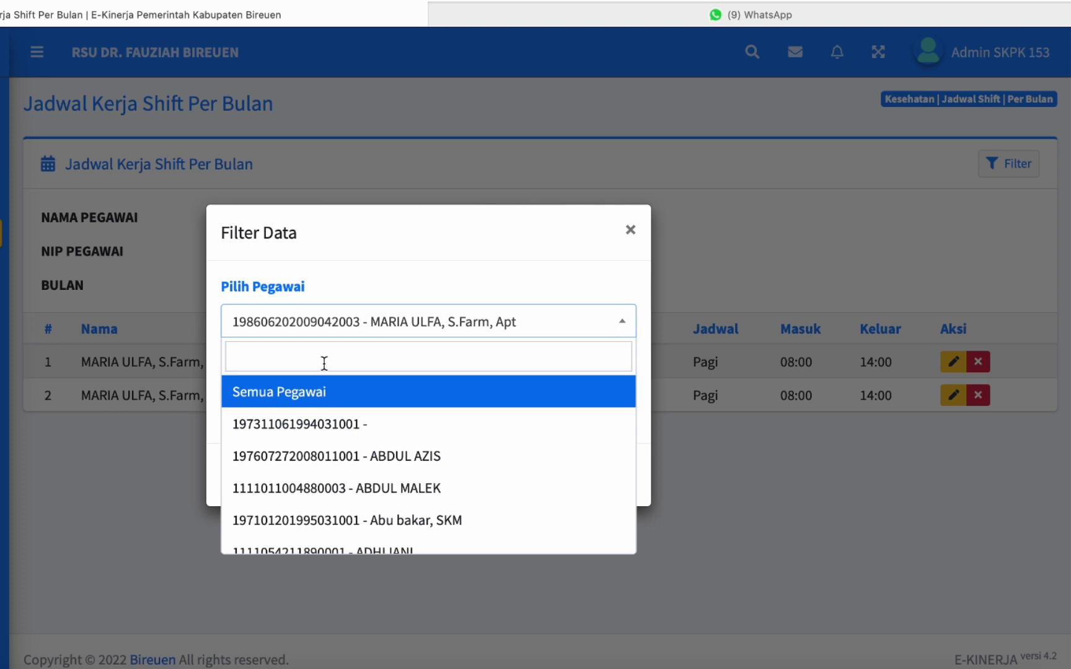
text(juma)
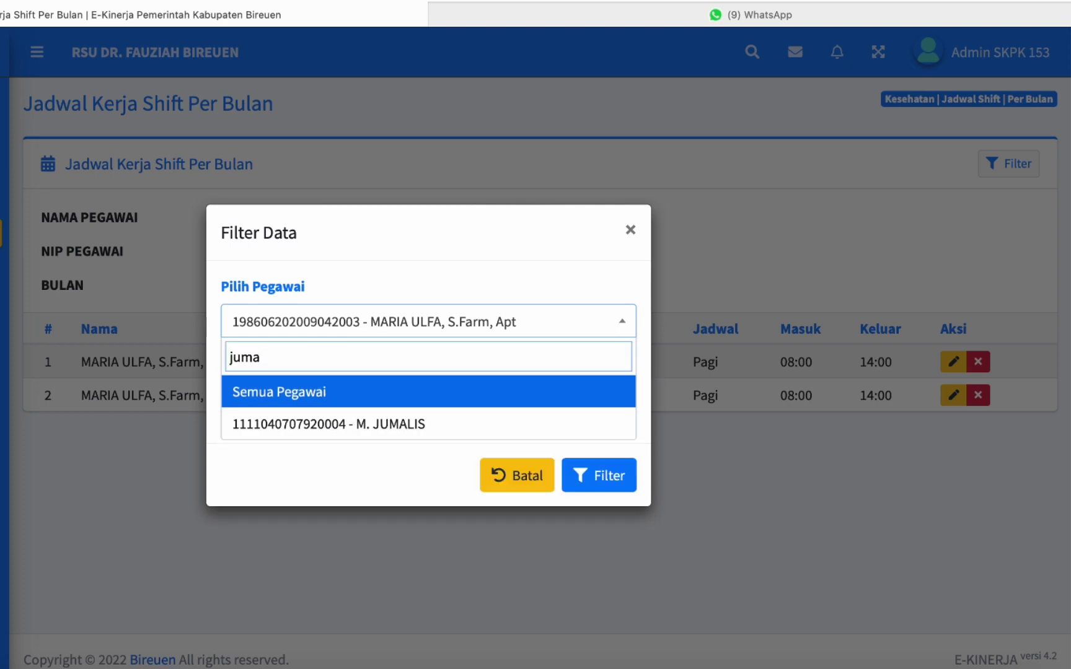
click(422, 427)
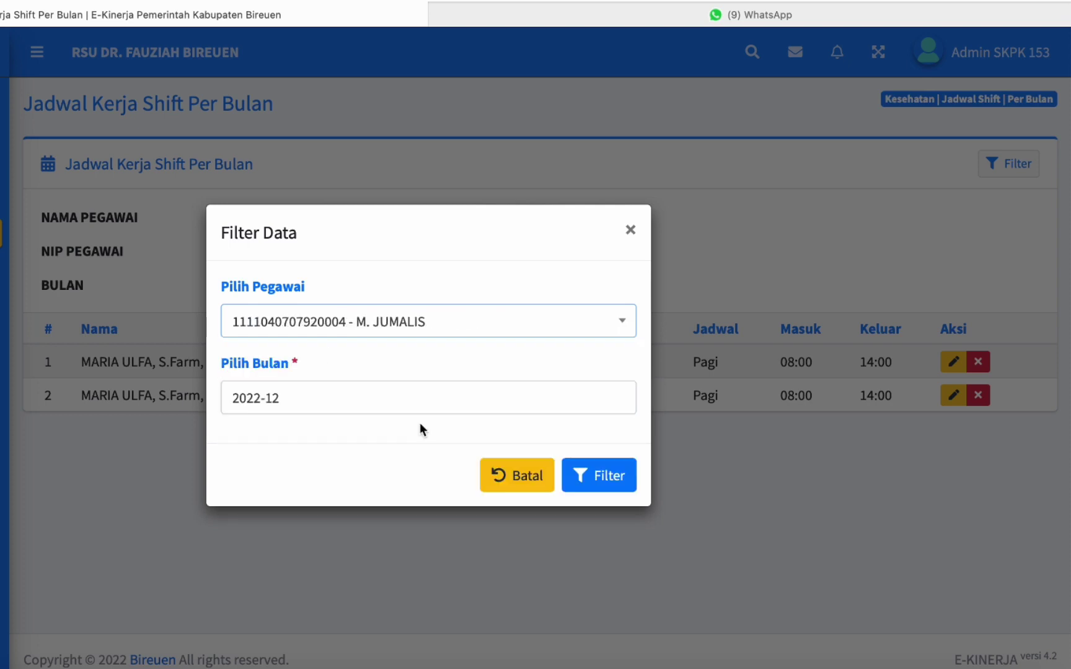
click(585, 475)
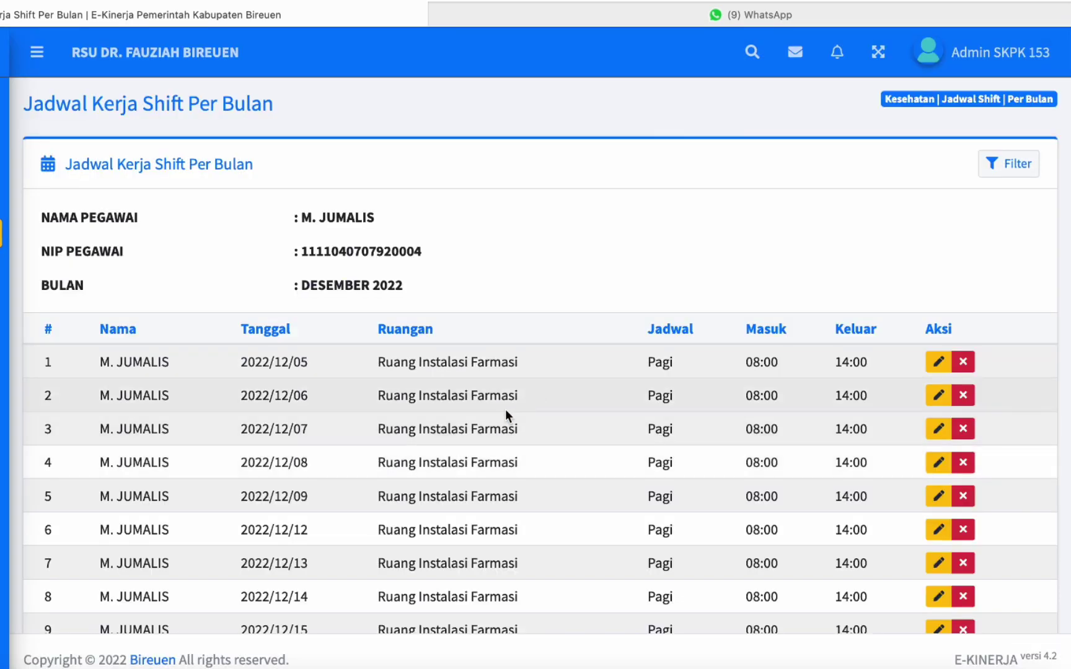
Examine the filtered employee's morning-shift dates from the first to the last row of the December 2022 list.
scroll(505, 409, down, 6)
scroll(502, 408, up, 6)
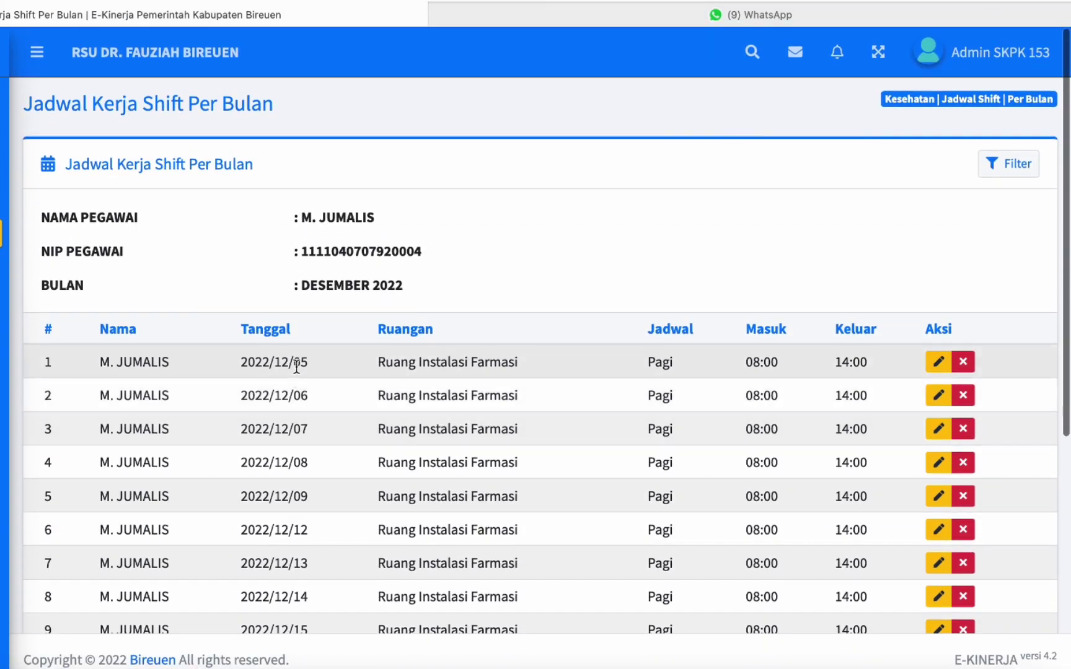
drag(300, 427, 327, 462)
scroll(329, 461, down, 6)
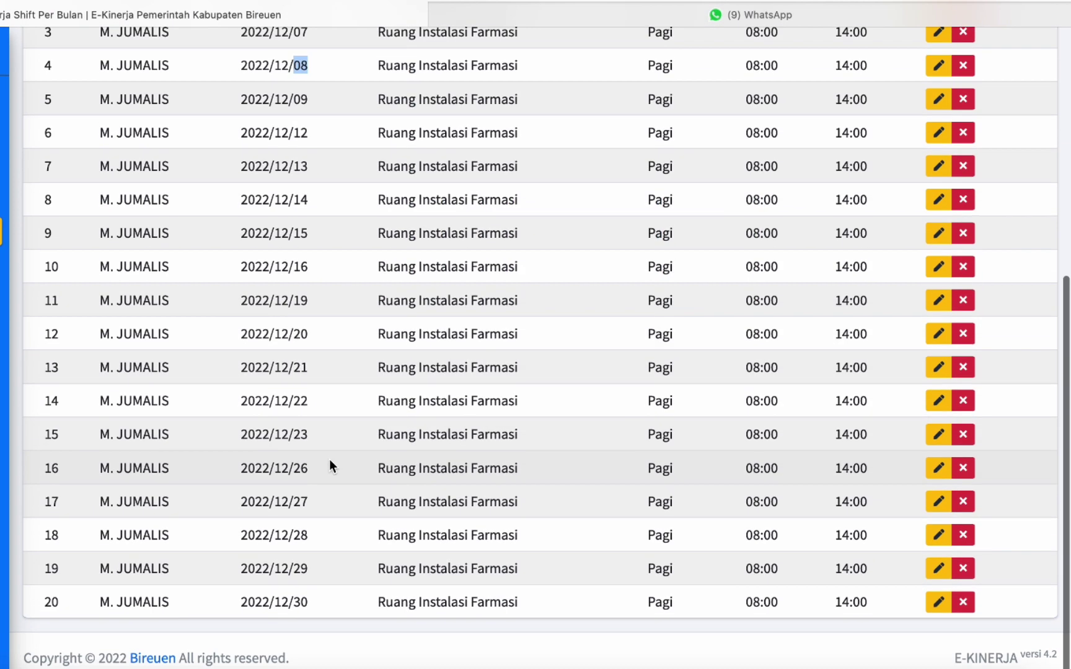
drag(295, 605, 322, 602)
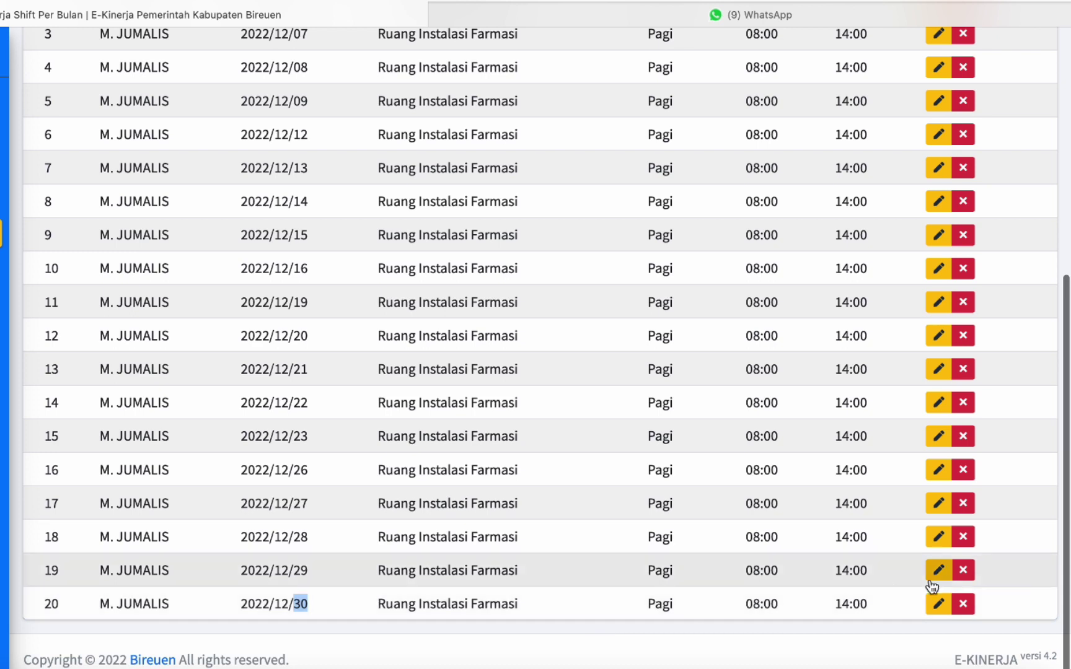
scroll(571, 208, up, 7)
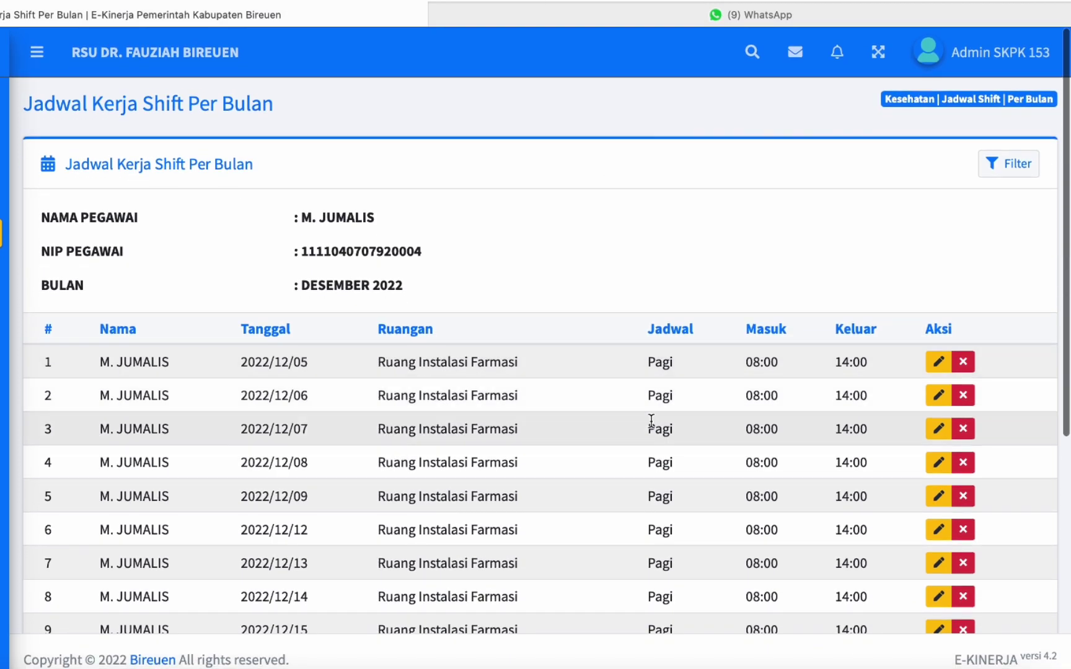
scroll(653, 428, down, 6)
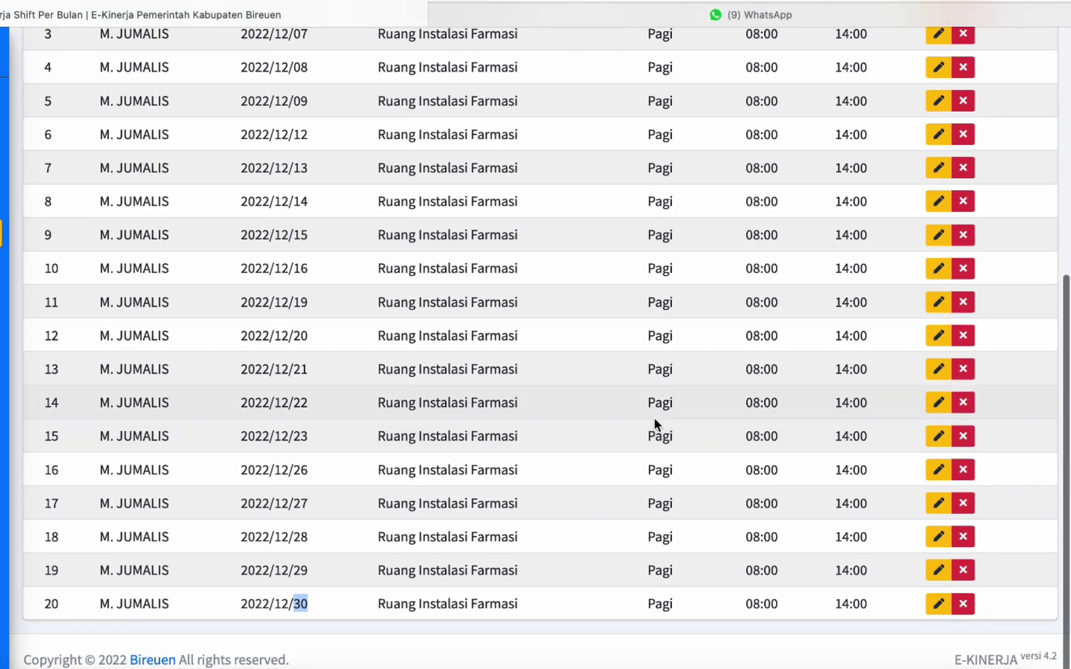
scroll(654, 425, up, 7)
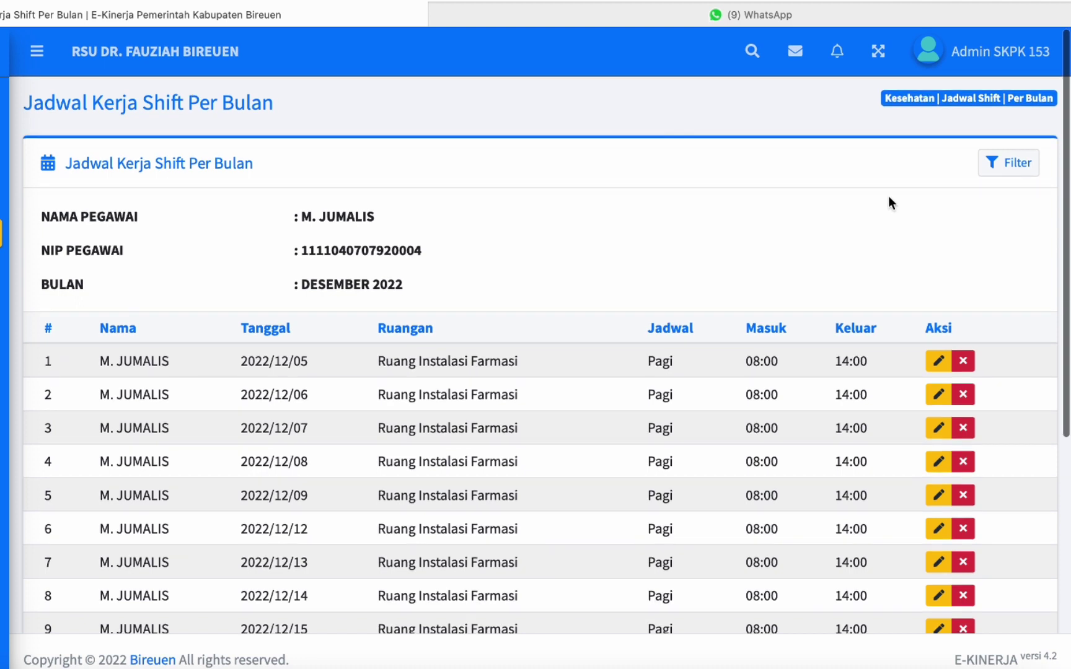
Switch the 2022-12 schedule filter back to the employee listed second in the pharmacy recap.
click(1014, 170)
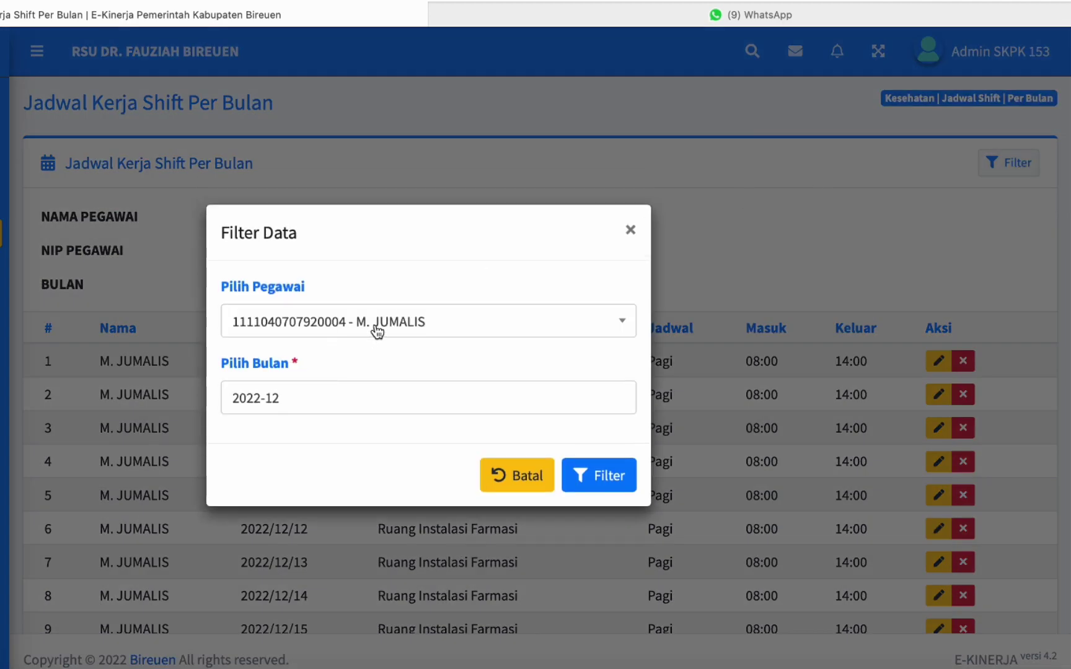
click(377, 332)
text(ulfa)
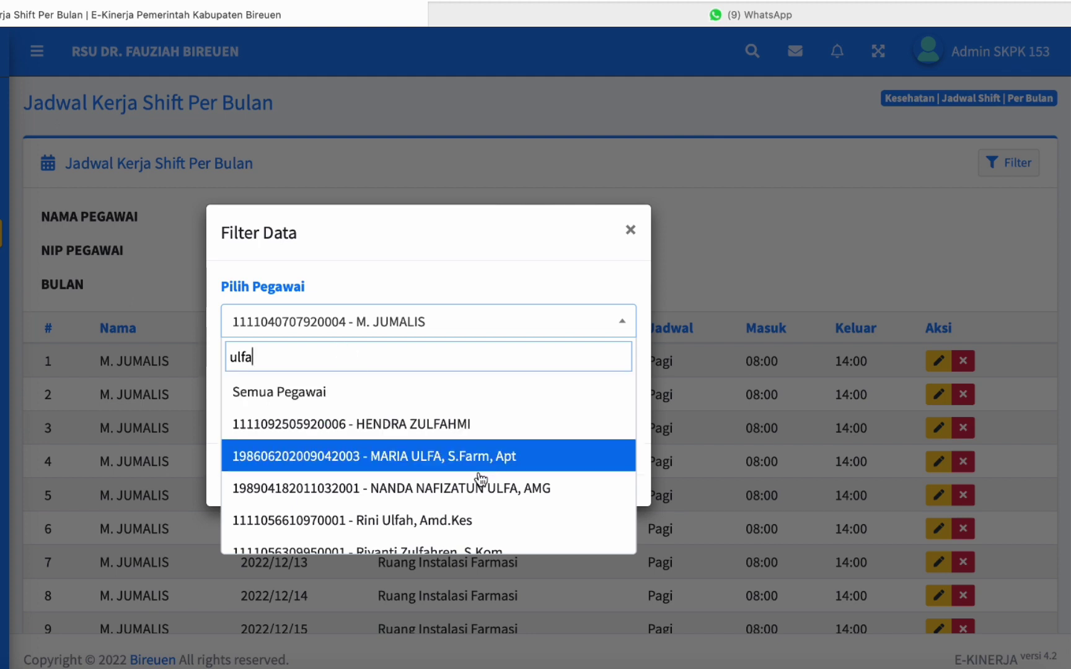
click(455, 459)
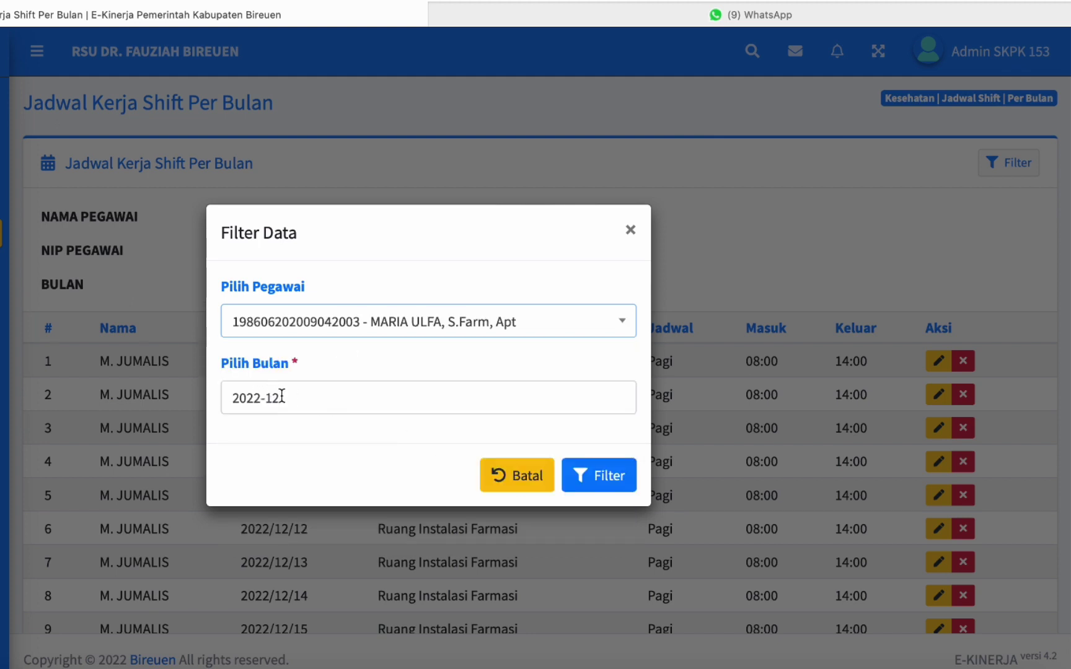
click(615, 476)
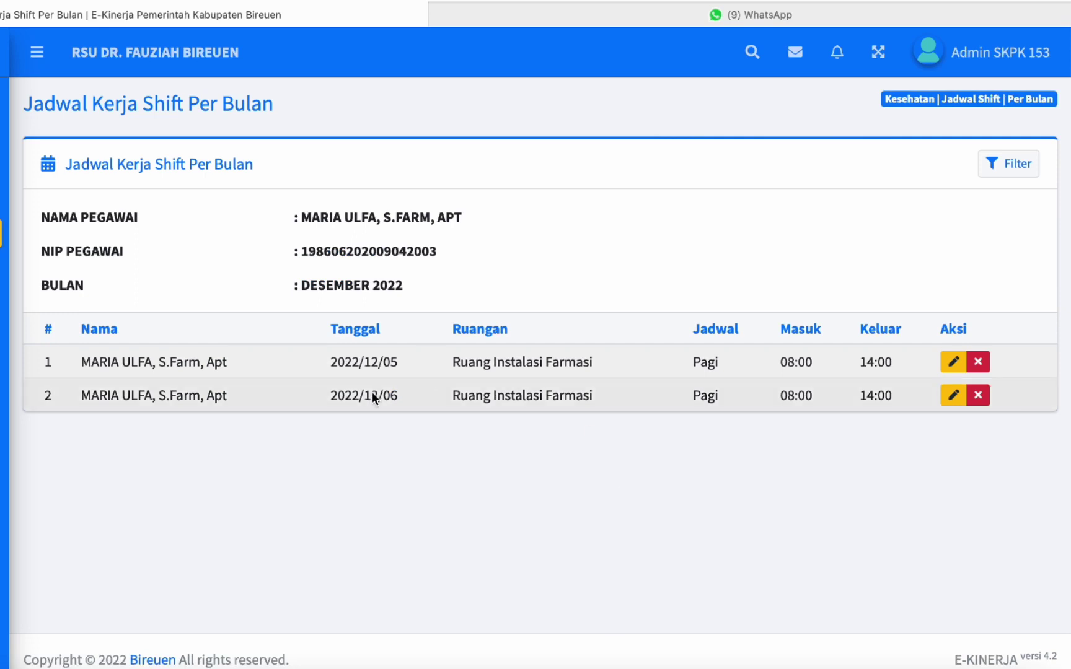
Check the dates of this employee's scheduled morning shifts in the filtered December 2022 list.
drag(127, 365, 423, 442)
click(424, 443)
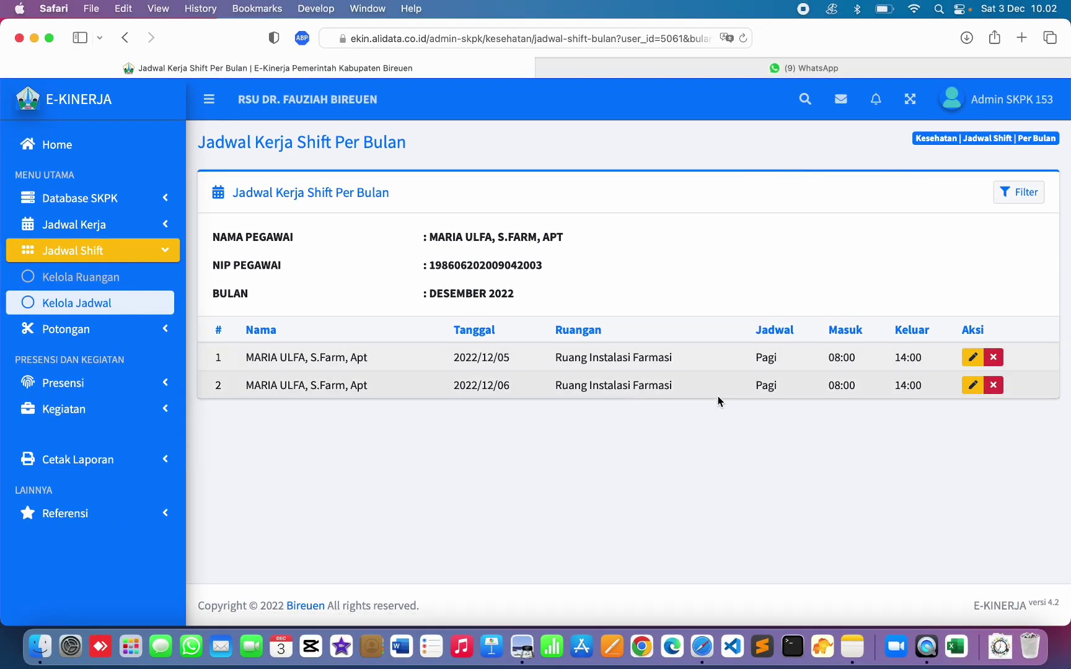
double_click(503, 384)
click(503, 361)
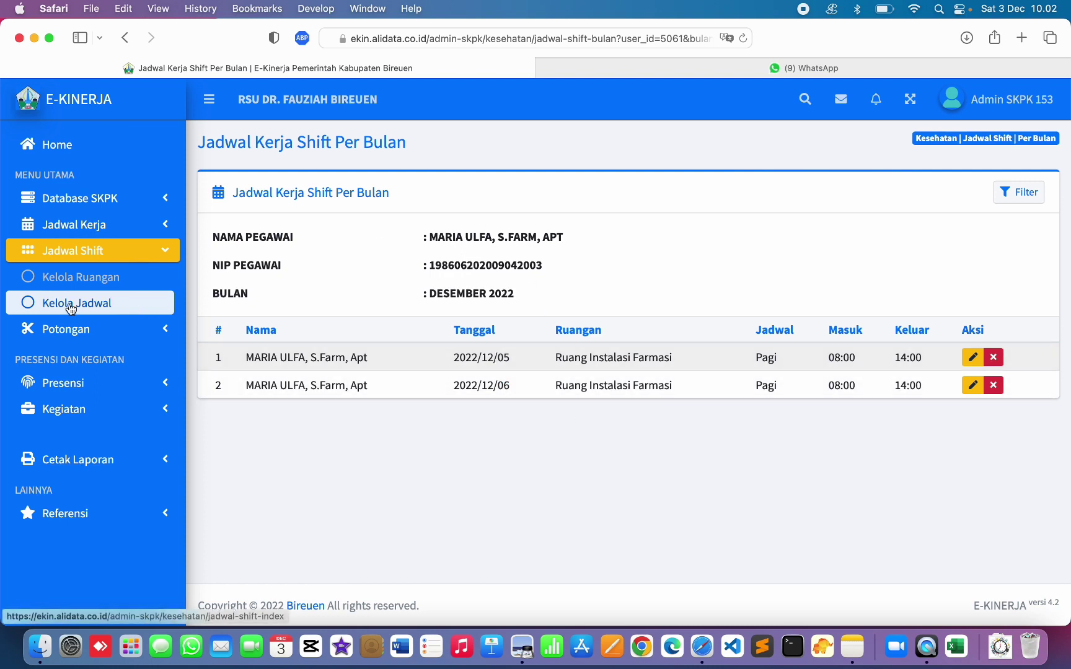
Return to the schedule management page and open the printable shift recap for Ruang Instalasi Farmasi.
click(73, 308)
scroll(670, 541, down, 1)
click(623, 567)
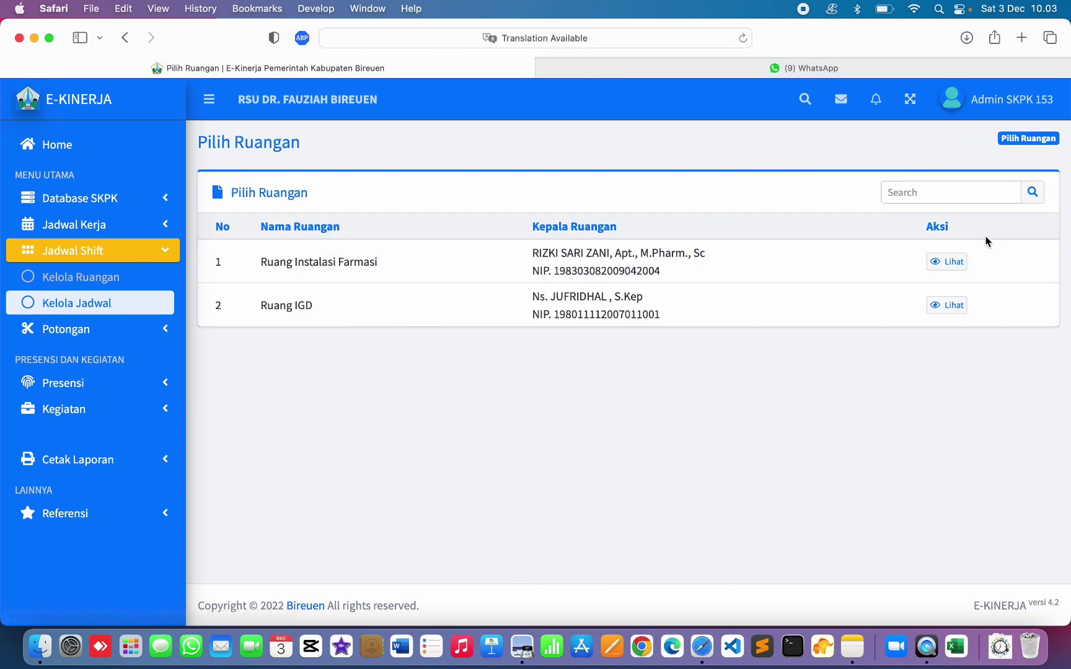
drag(304, 262, 376, 264)
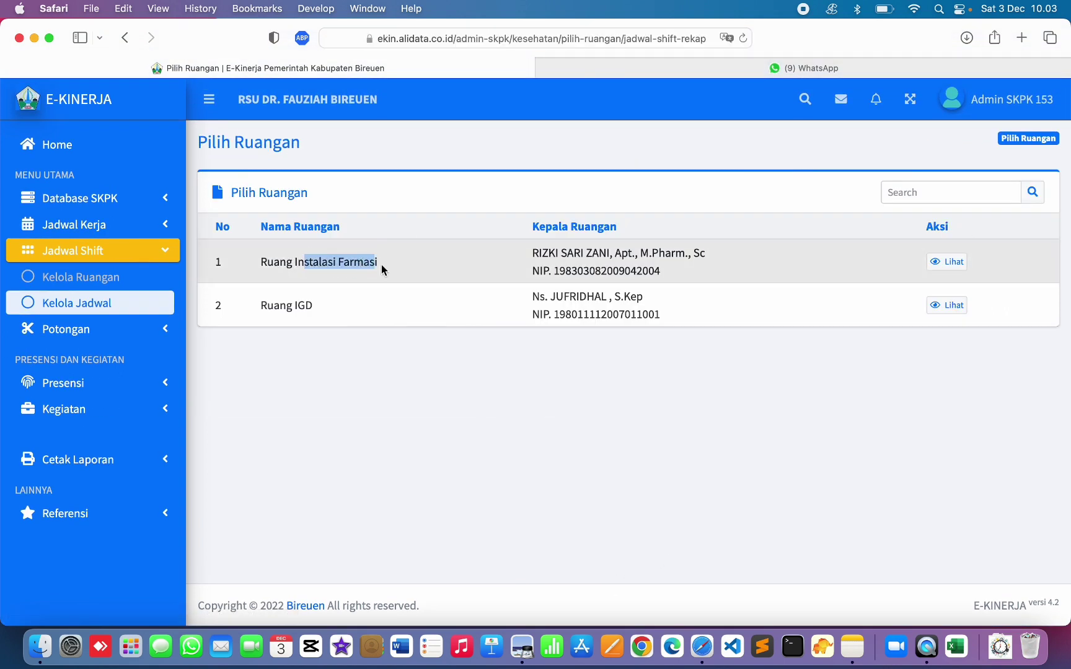
click(954, 266)
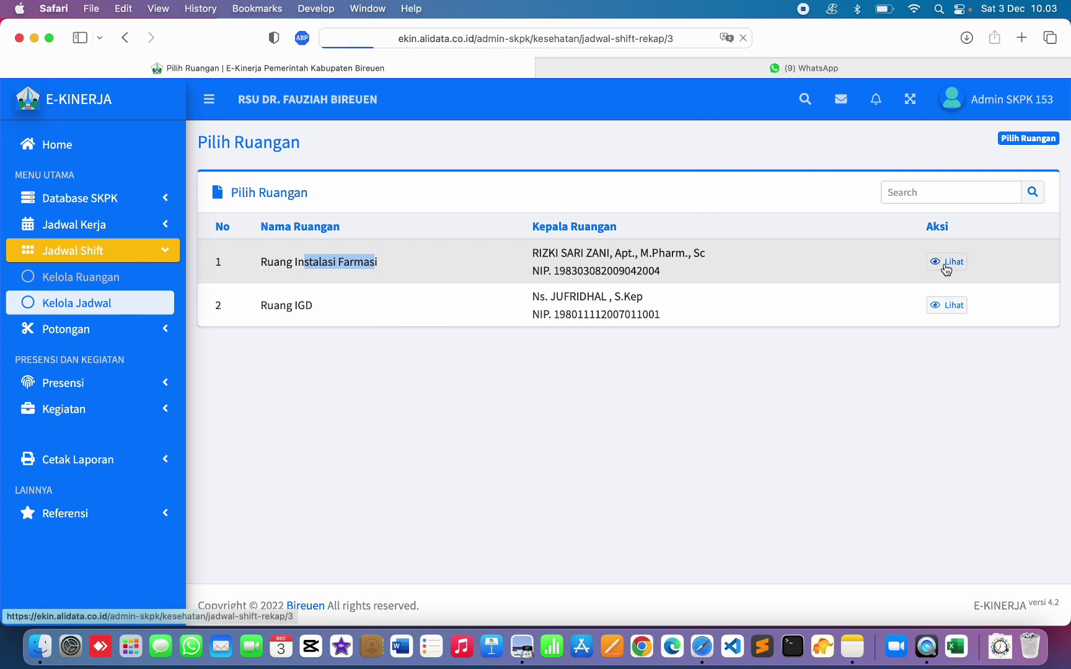
Examine the second listed employee's morning-shift and day-off entries and monthly totals across the December 2022 recap.
scroll(526, 366, down, 7)
scroll(527, 368, up, 8)
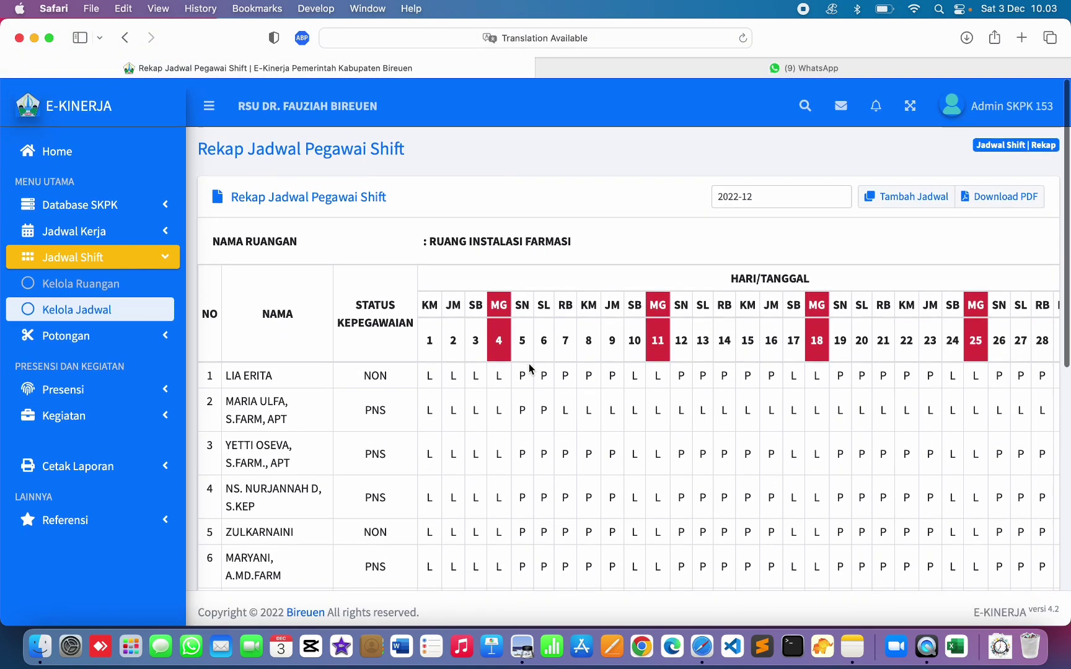
drag(437, 414, 541, 404)
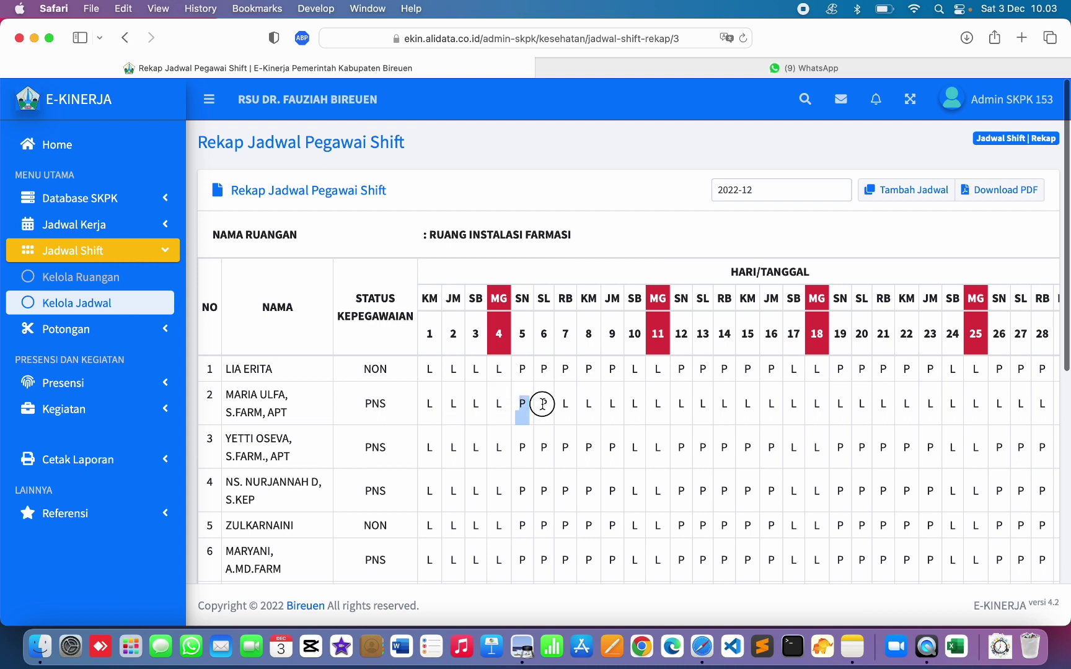
click(568, 406)
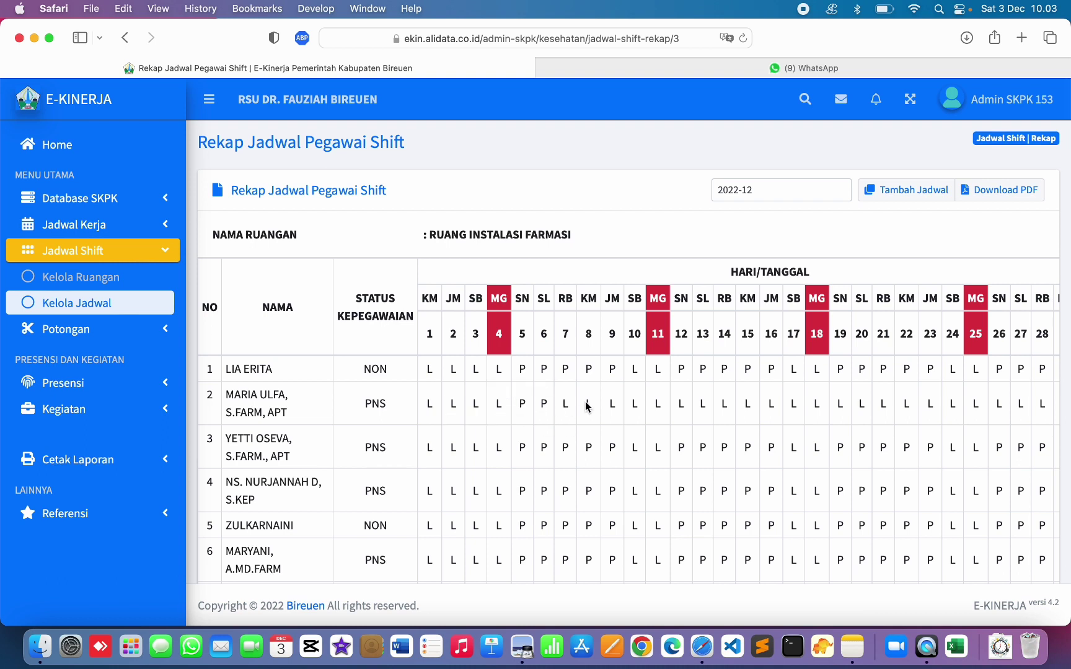
drag(558, 408, 1040, 422)
scroll(865, 488, right, 5)
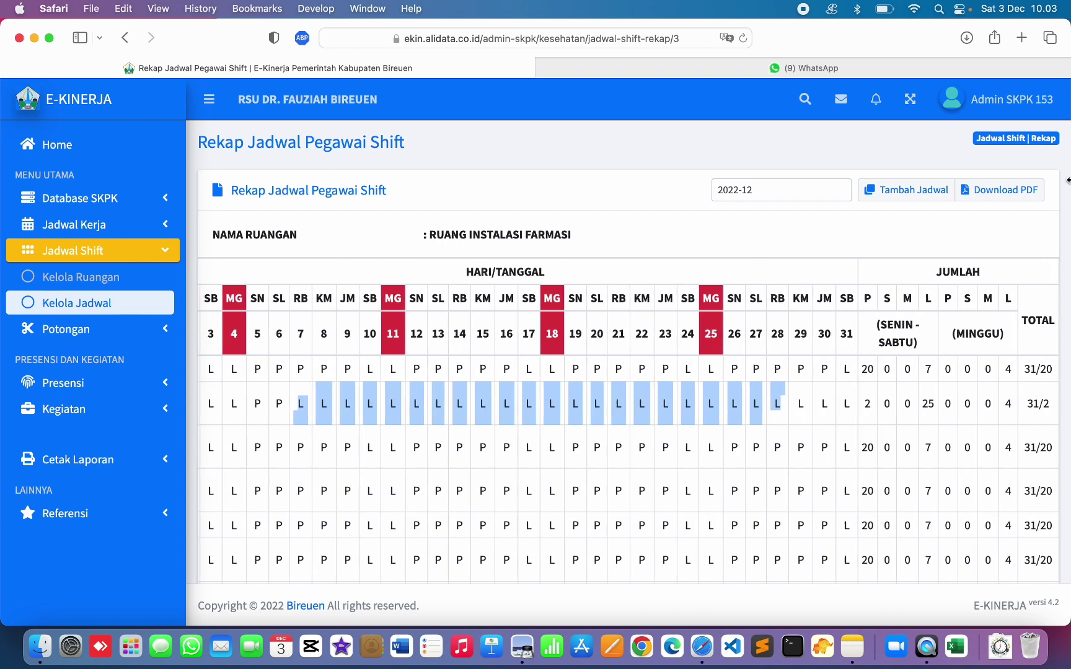
scroll(540, 507, left, 5)
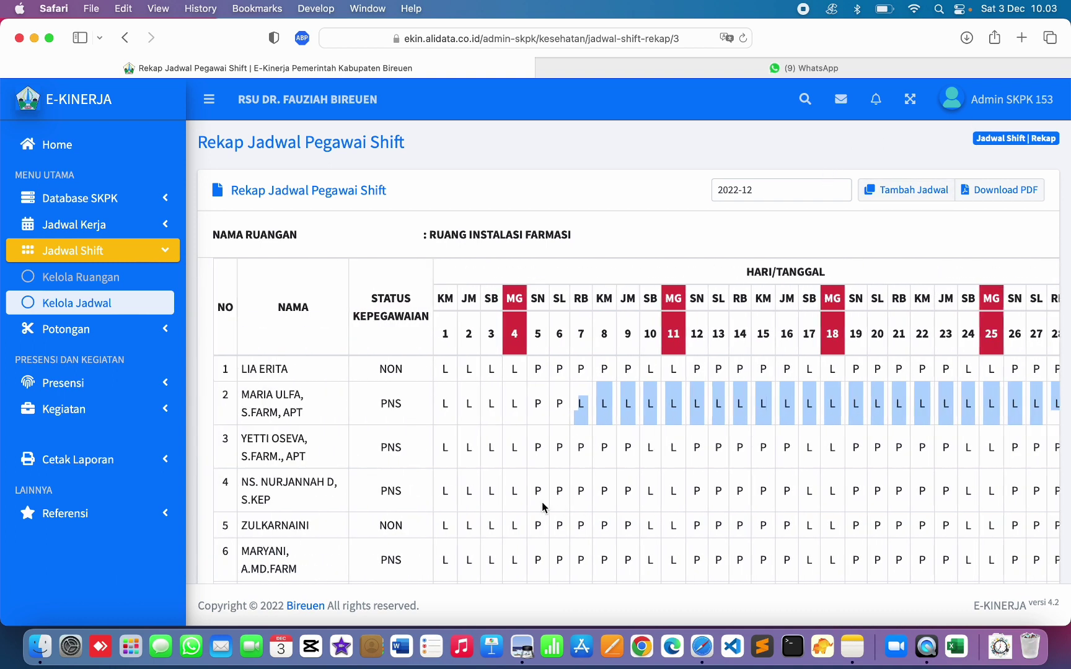
click(233, 398)
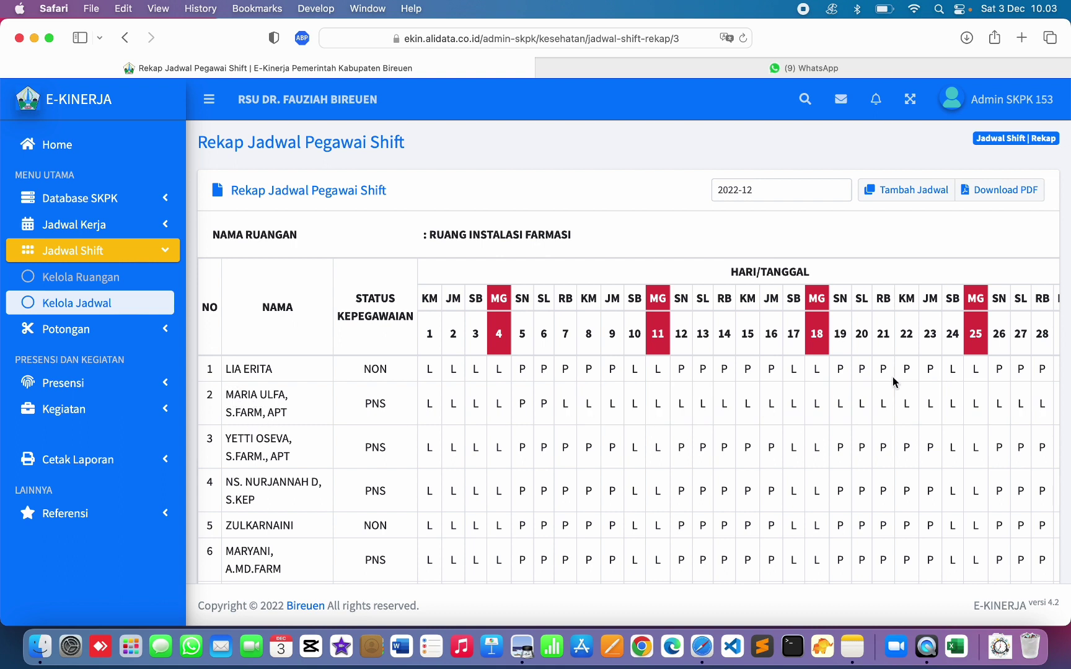
Start a new shift schedule entry from the pharmacy recap and select the employee listed second.
click(915, 191)
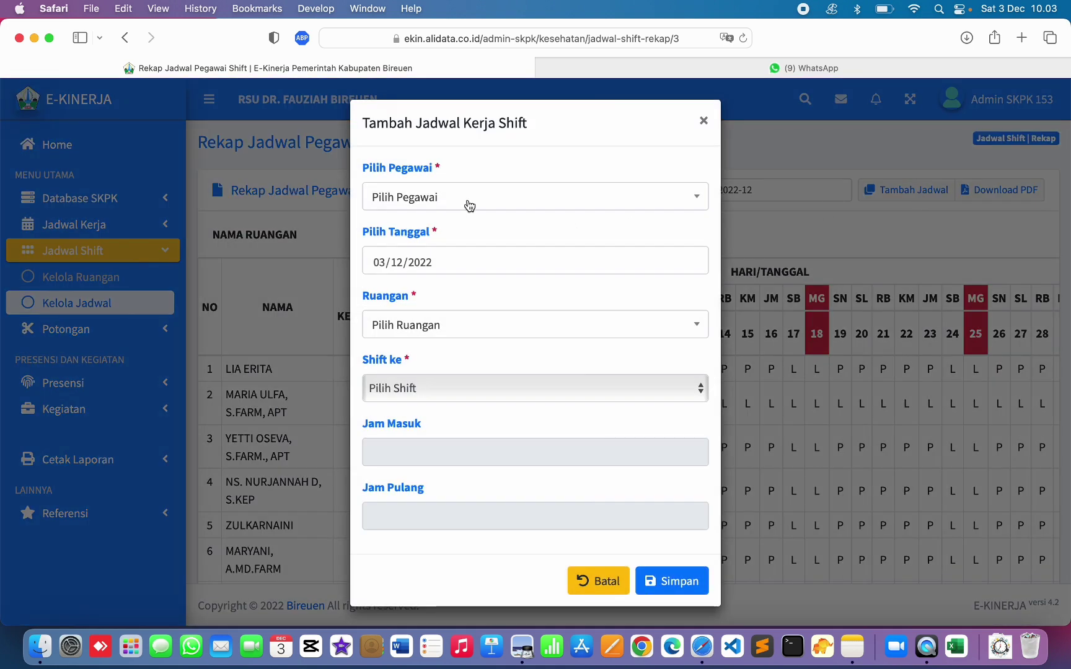
click(469, 205)
text(maria)
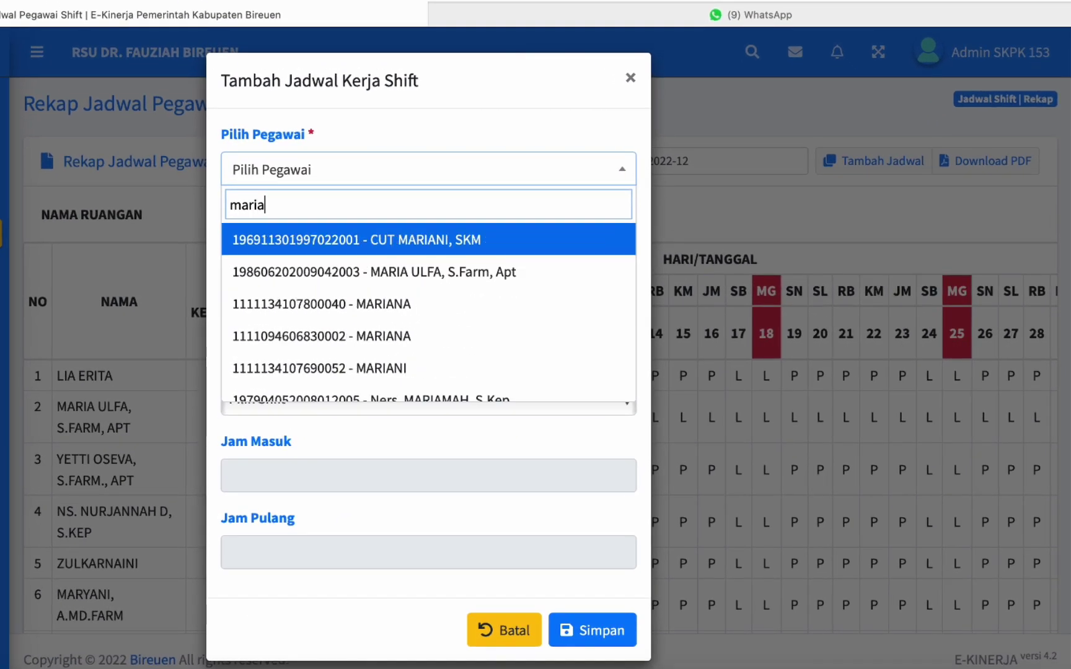
click(488, 280)
click(341, 249)
click(333, 306)
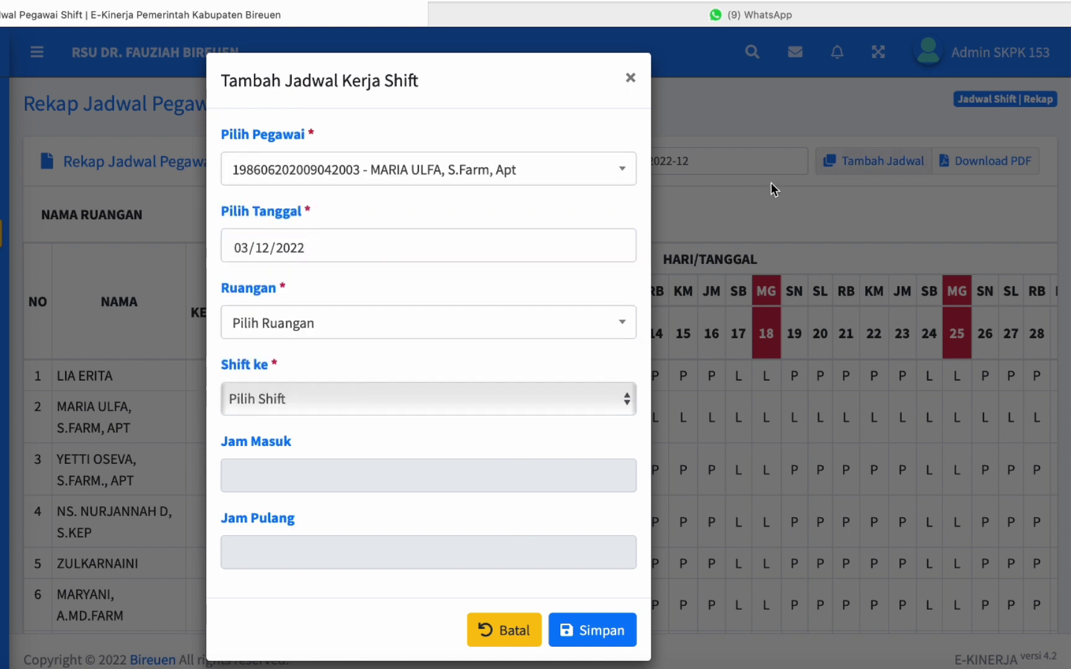
Assign the new schedule entry to Ruang Instalasi Farmasi with Shift Pagi 08-14.
click(323, 333)
click(304, 390)
click(306, 400)
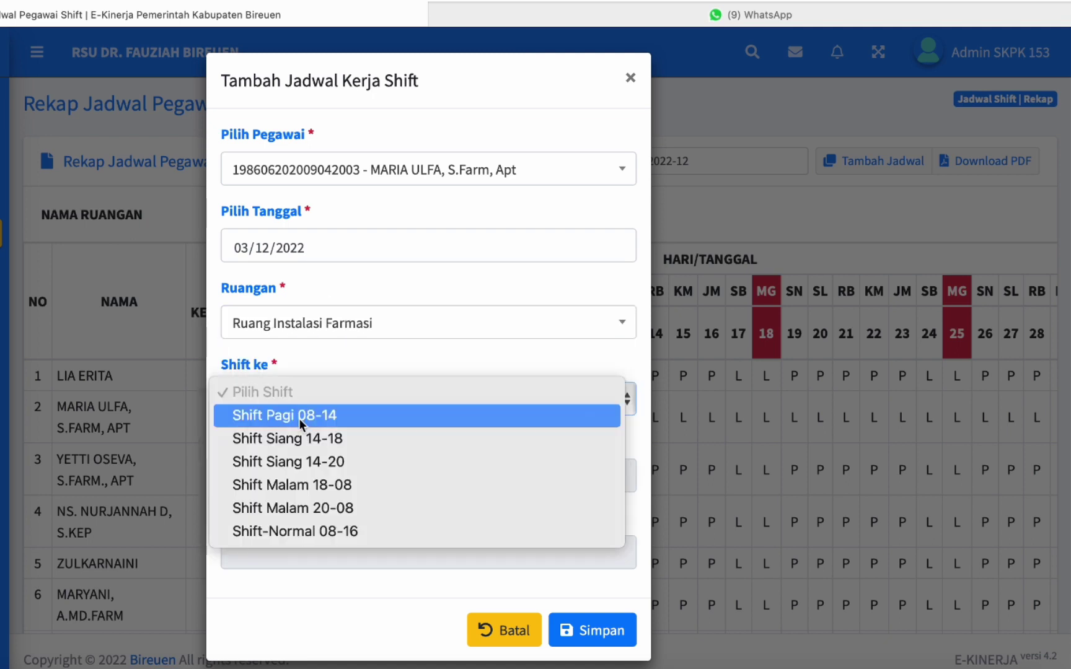
click(299, 417)
Set the morning-shift entry's date to 07/12/2022 and save the schedule.
click(252, 255)
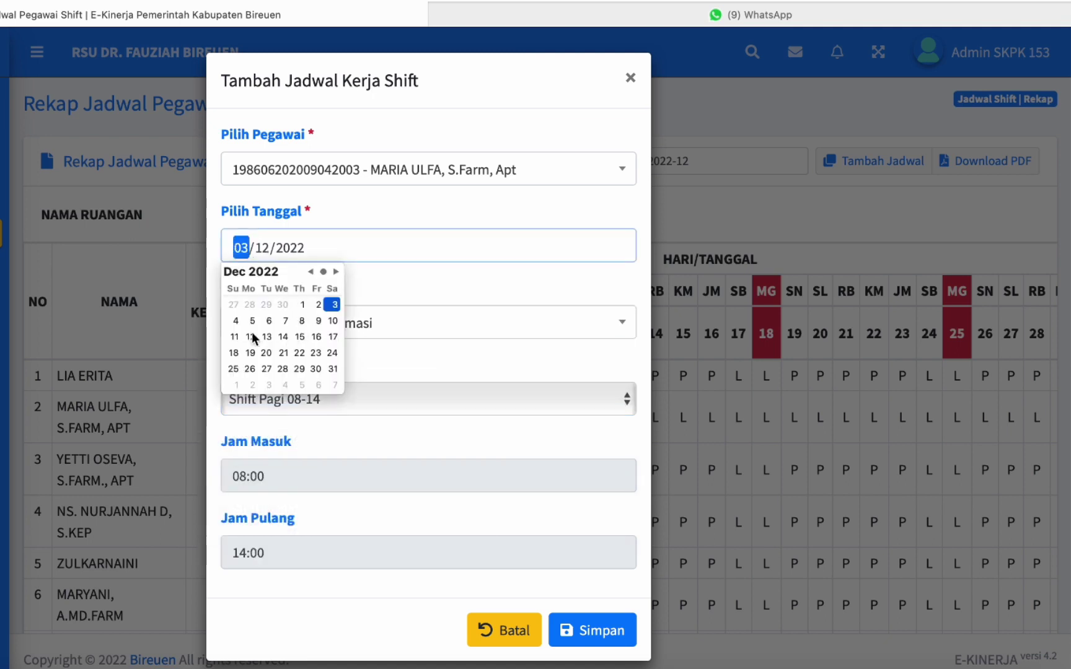
click(284, 323)
click(284, 322)
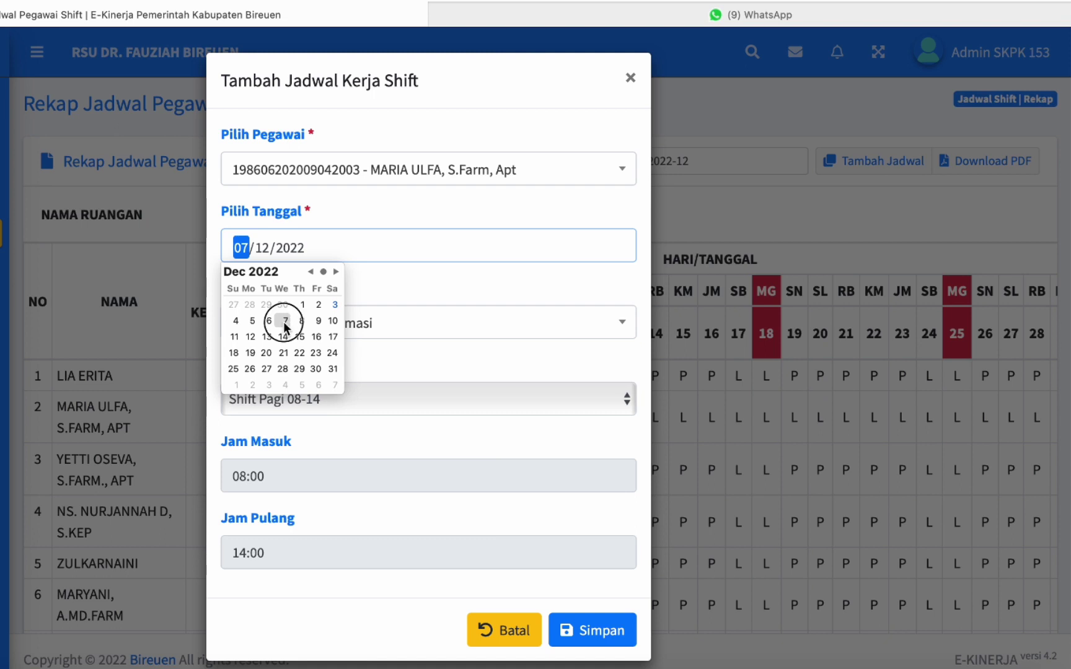
click(296, 273)
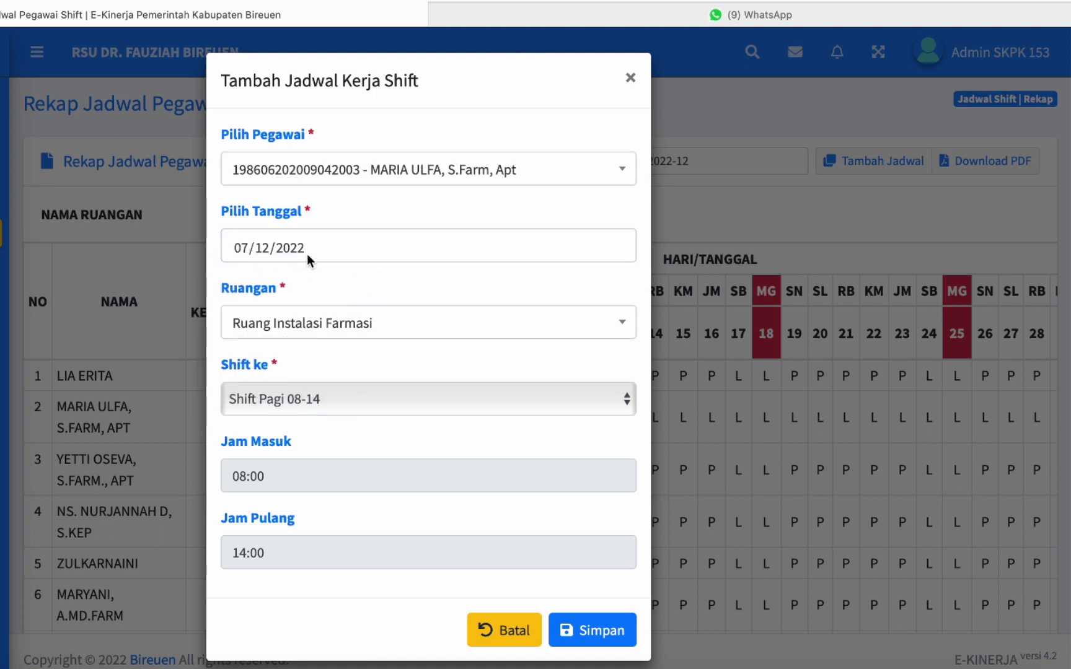
click(600, 645)
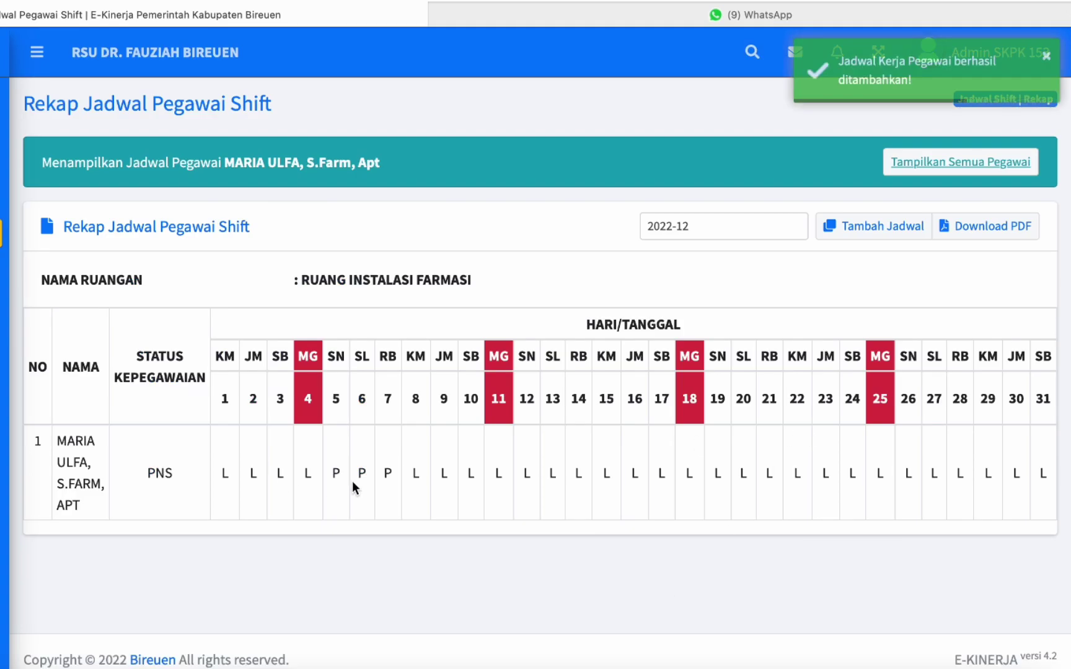
Start another shift schedule entry for the same employee and date it 08/12/2022.
click(389, 473)
mouse_move(414, 474)
mouse_down()
mouse_move(474, 475)
mouse_move(416, 474)
mouse_up()
click(888, 230)
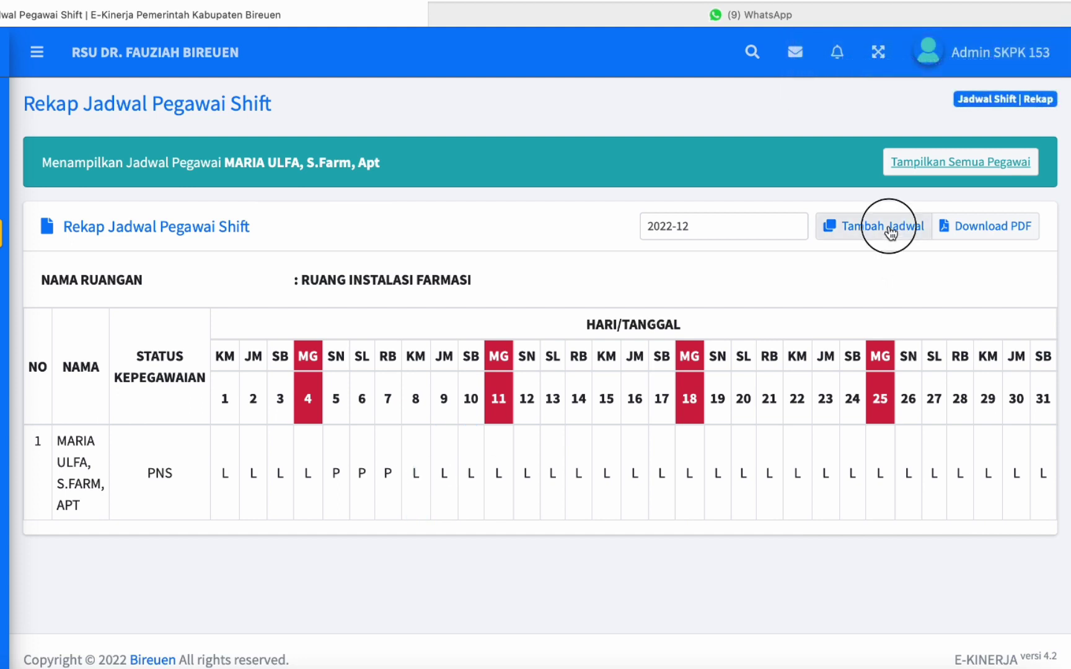
click(330, 176)
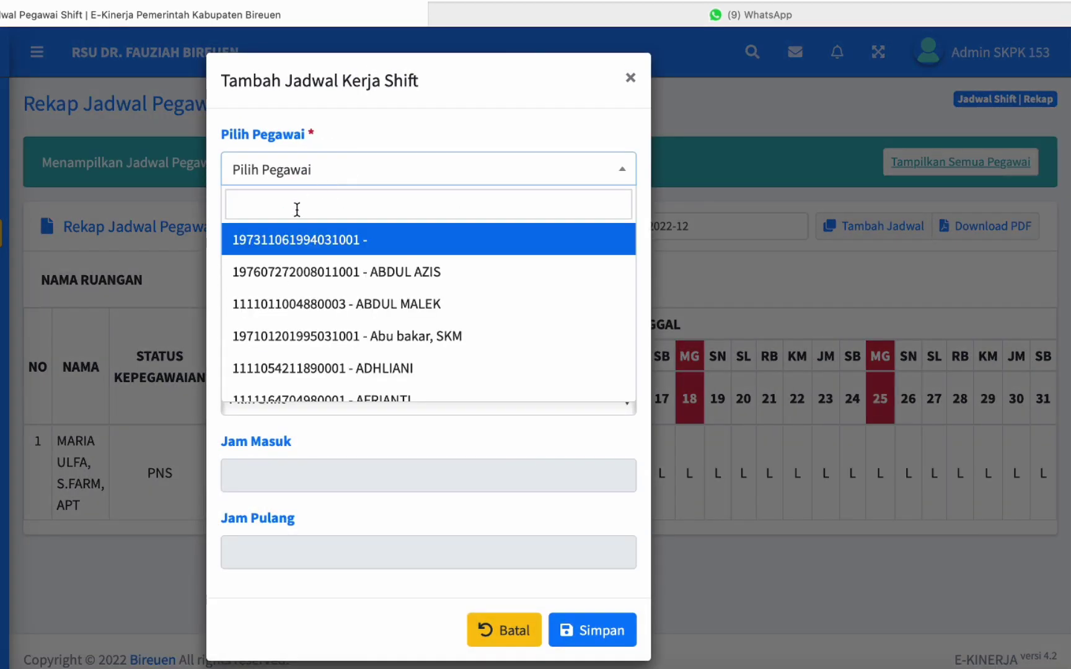
text(maria)
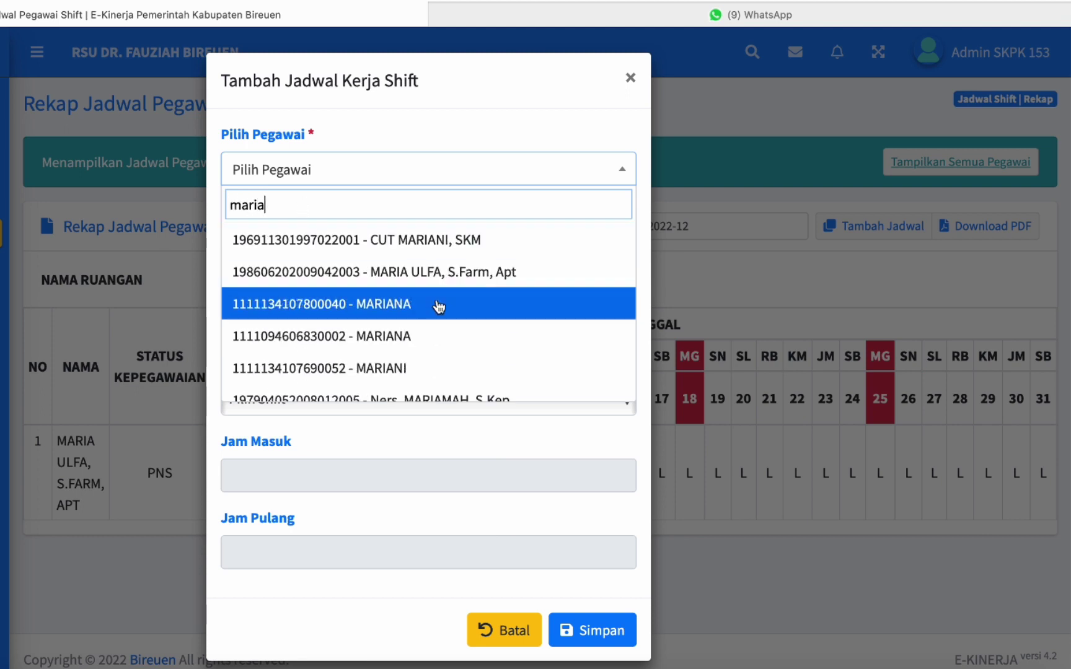
click(443, 273)
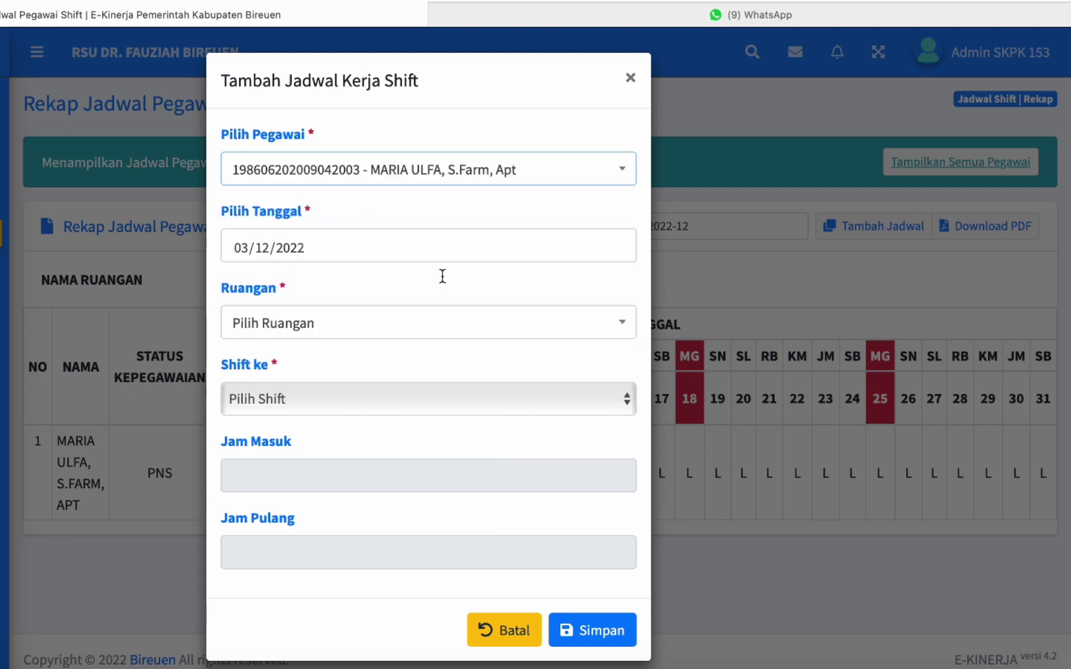
click(346, 245)
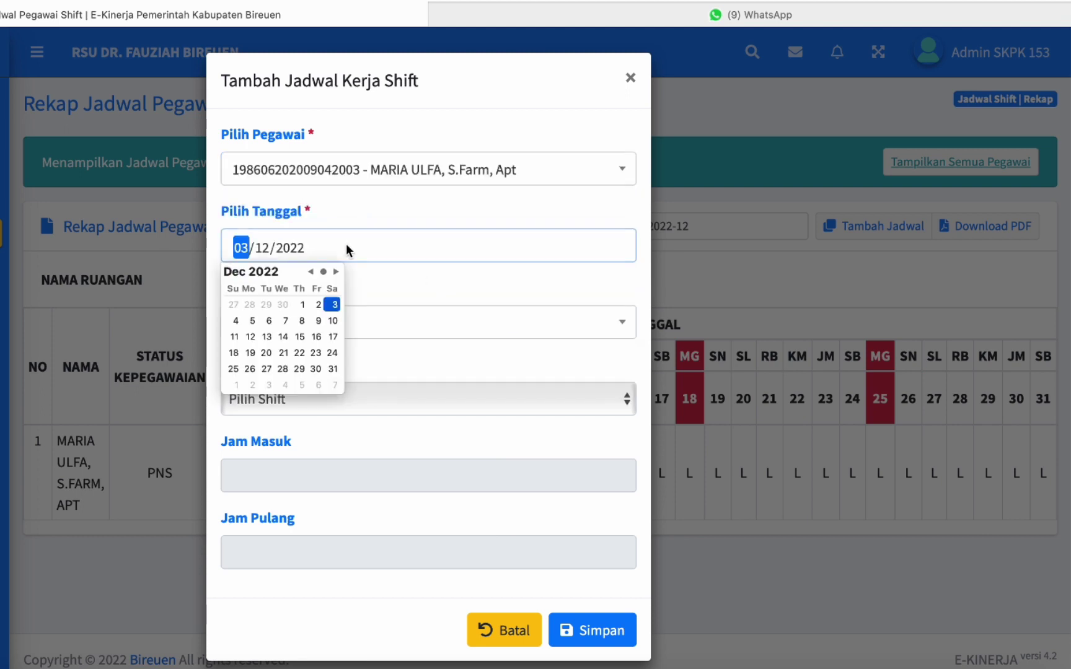
click(319, 321)
click(304, 322)
click(419, 353)
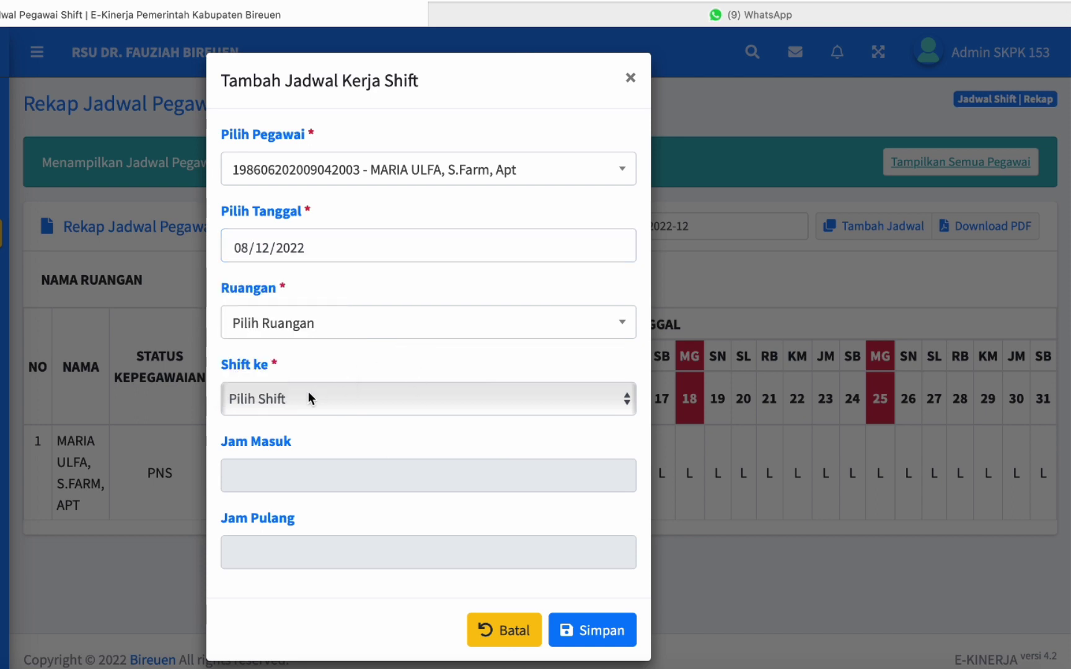
Set the 08/12/2022 entry's room to Ruang Instalasi Farmasi and its shift to Shift Pagi 08-14, then save it.
click(318, 328)
click(299, 400)
click(300, 414)
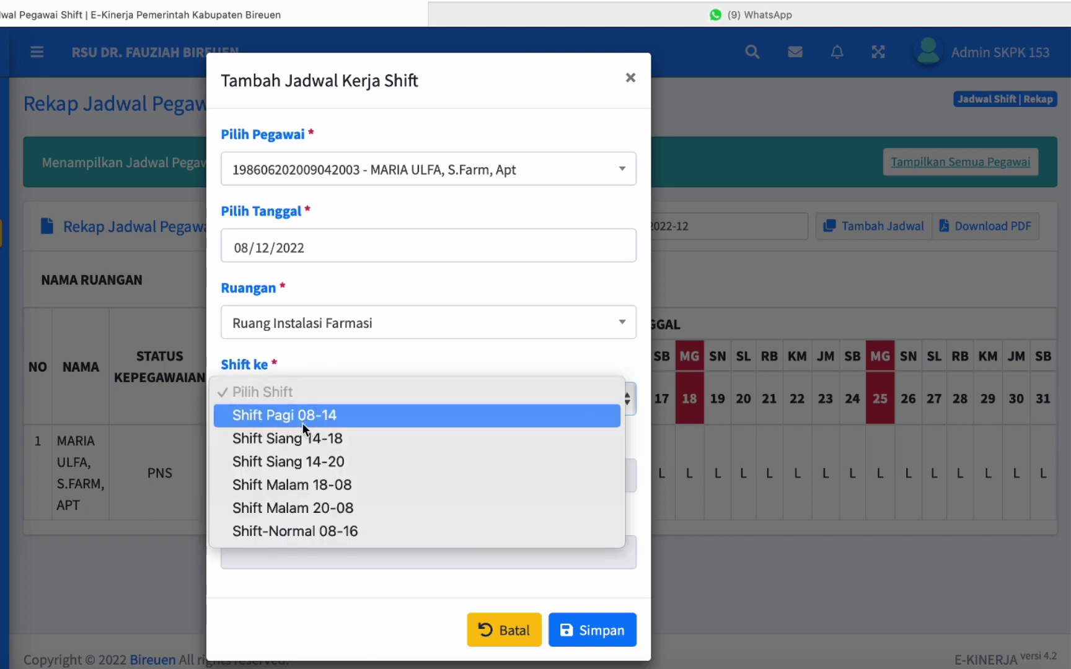
click(302, 423)
click(586, 633)
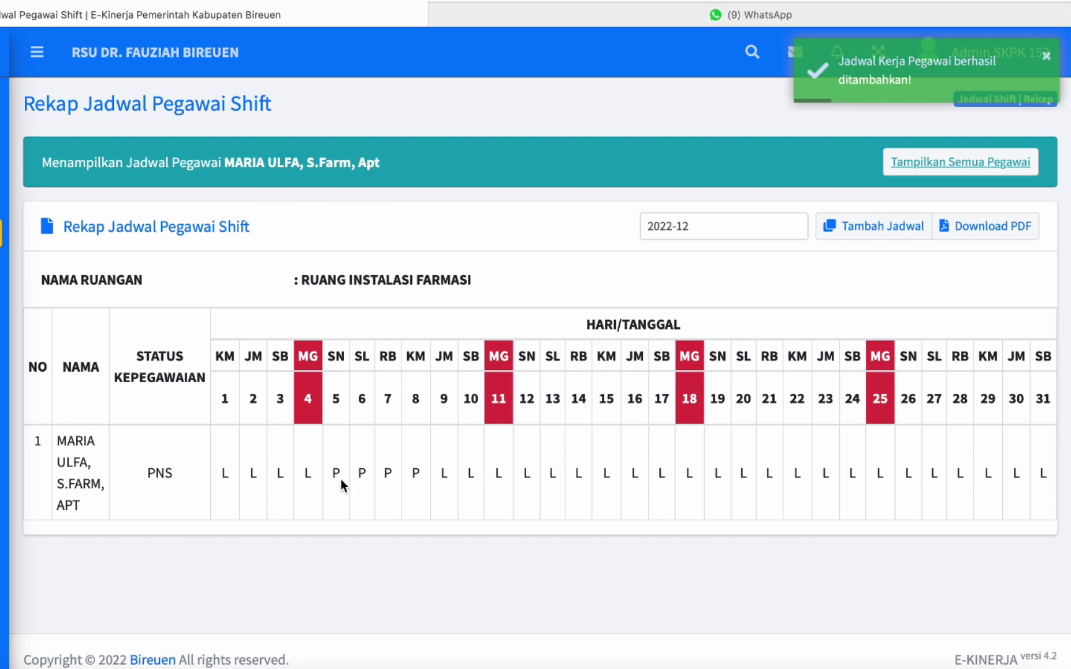
Check the employee's morning-shift entries in the filtered recap and switch the recap back to all employees.
drag(335, 474, 425, 472)
click(371, 492)
drag(329, 470, 391, 474)
click(669, 446)
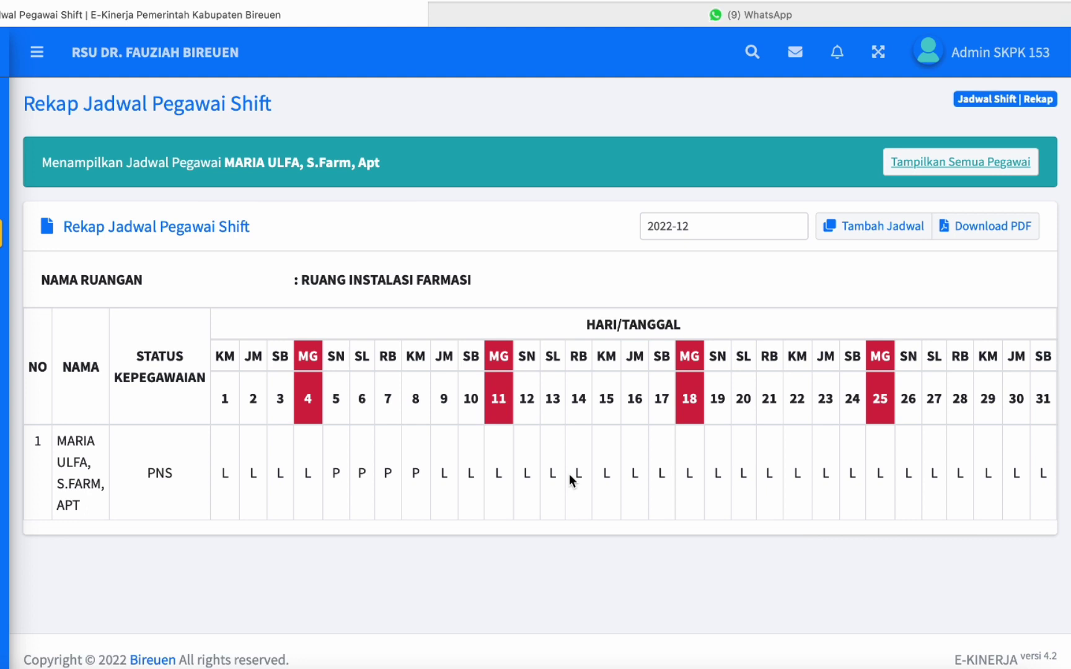
click(973, 163)
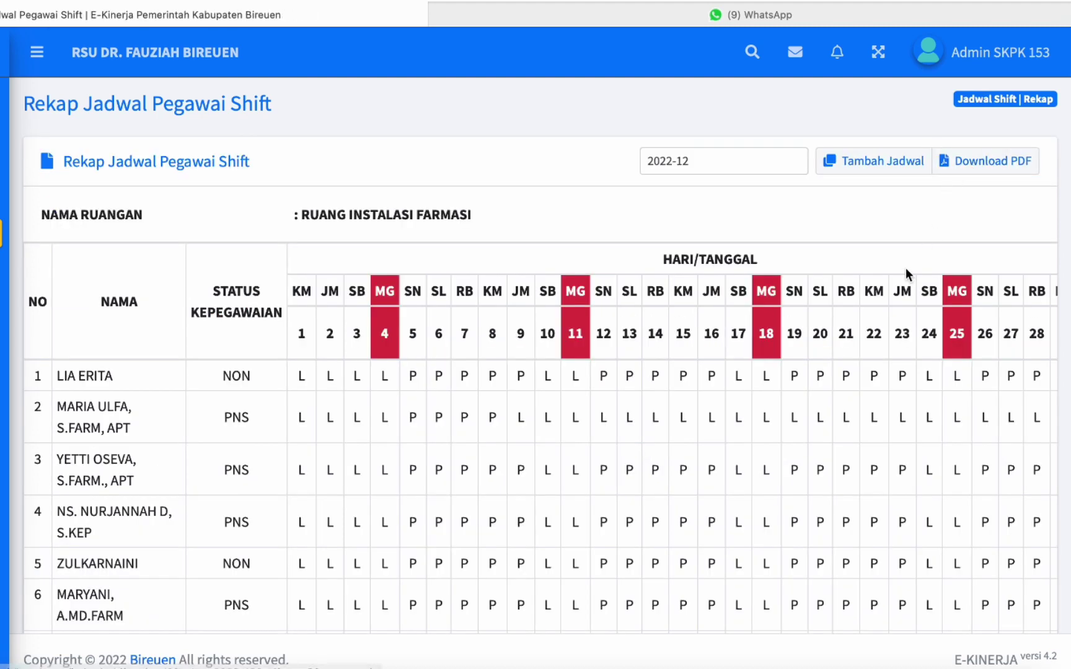
scroll(846, 347, down, 10)
scroll(846, 351, up, 10)
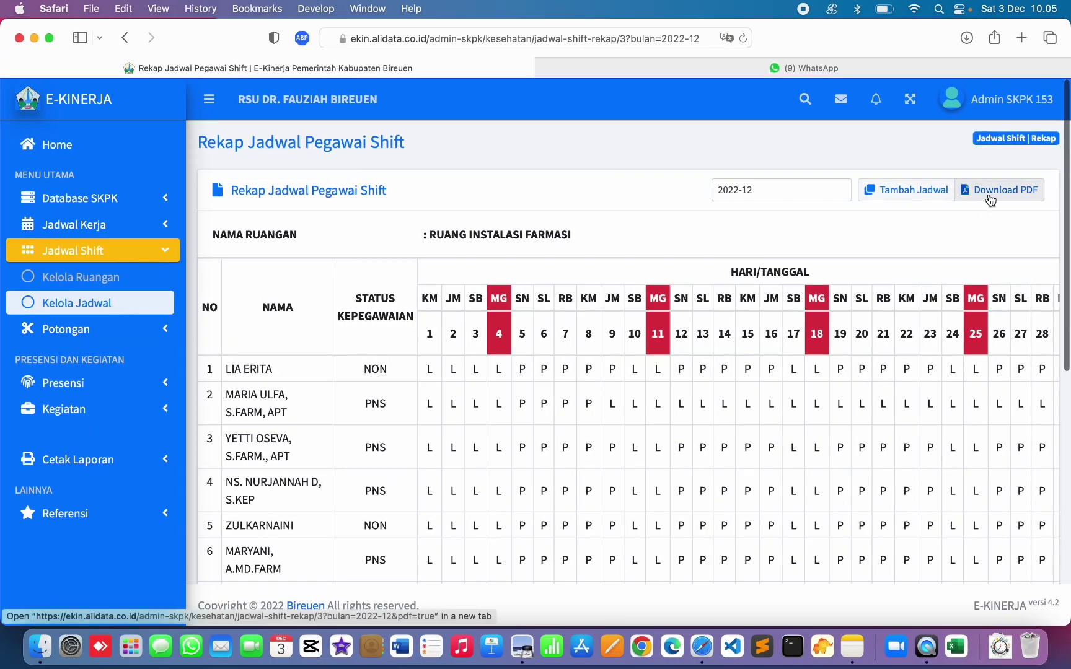
Open the December 2022 pharmacy recap as a PDF and examine the second listed employee's row against the other employees' shifts and totals.
click(980, 195)
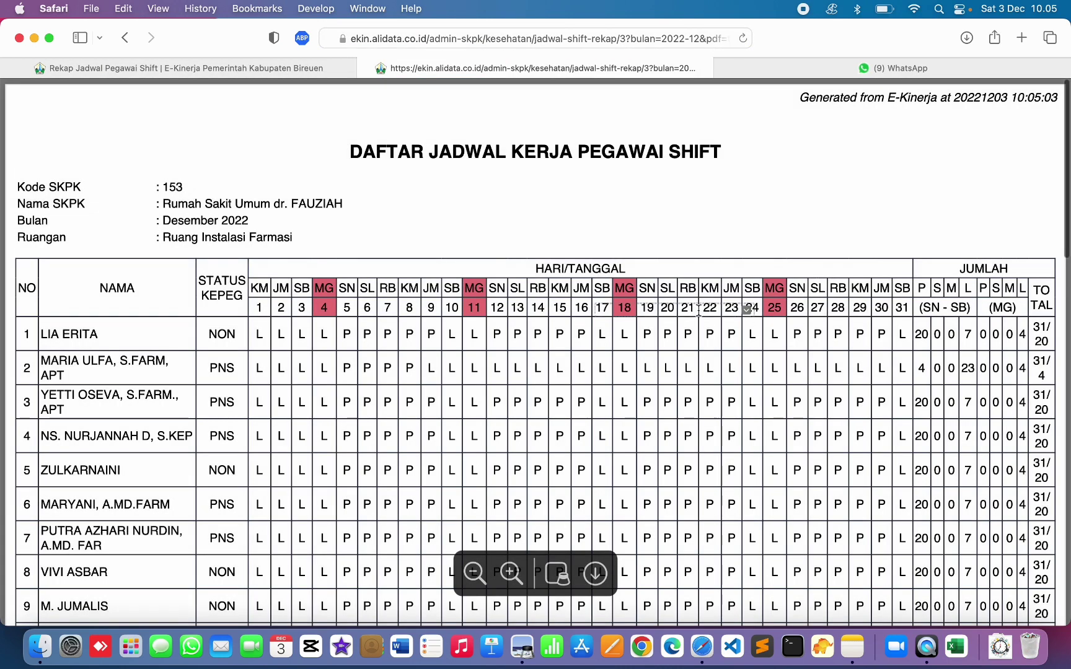
scroll(384, 362, down, 3)
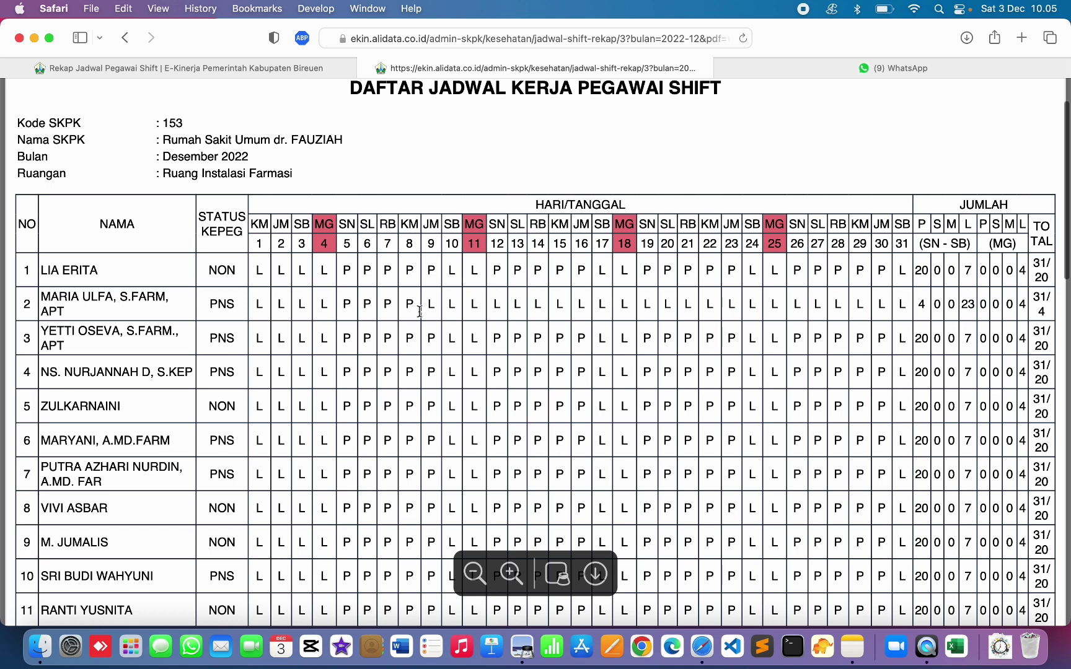
click(409, 307)
drag(410, 307, 890, 303)
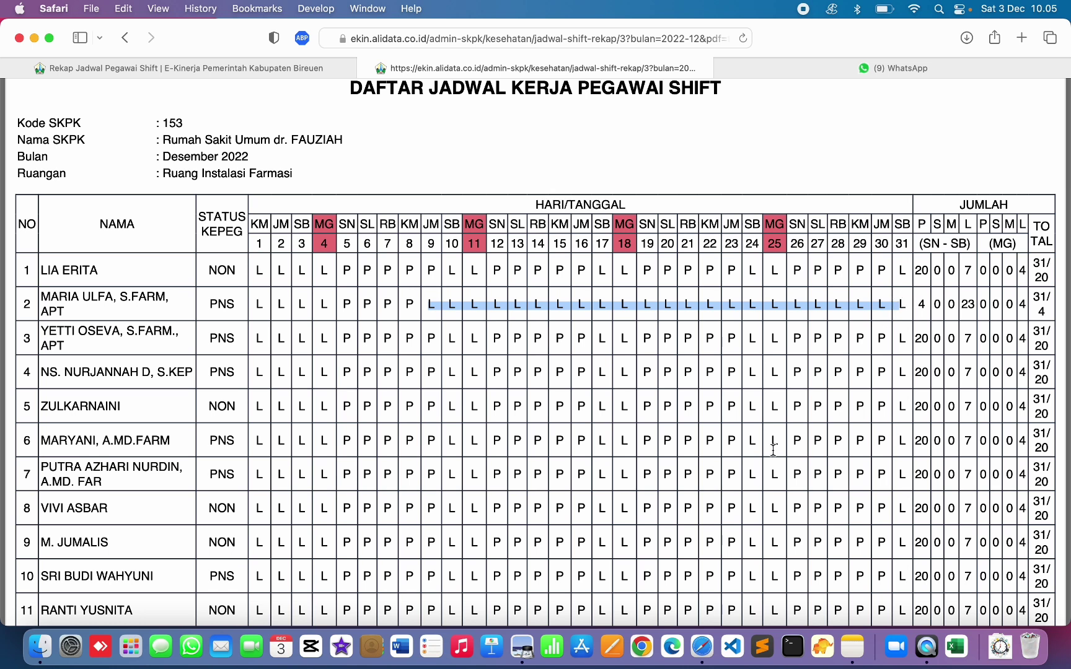
scroll(625, 451, down, 3)
drag(263, 246, 717, 313)
click(581, 373)
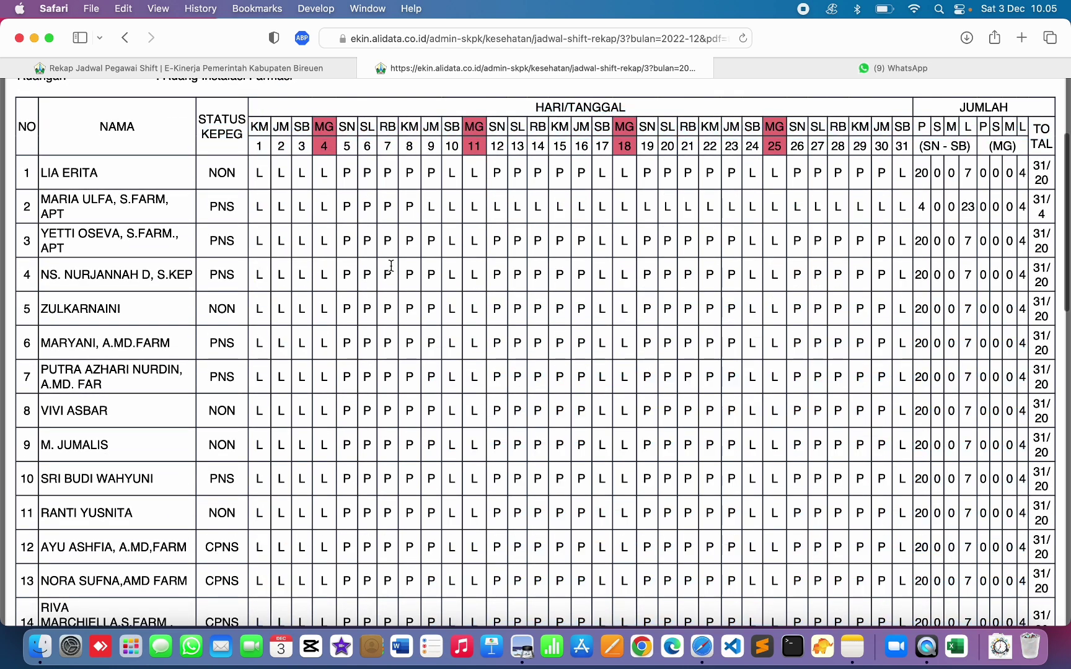
scroll(391, 265, up, 2)
scroll(400, 279, down, 15)
scroll(409, 300, up, 15)
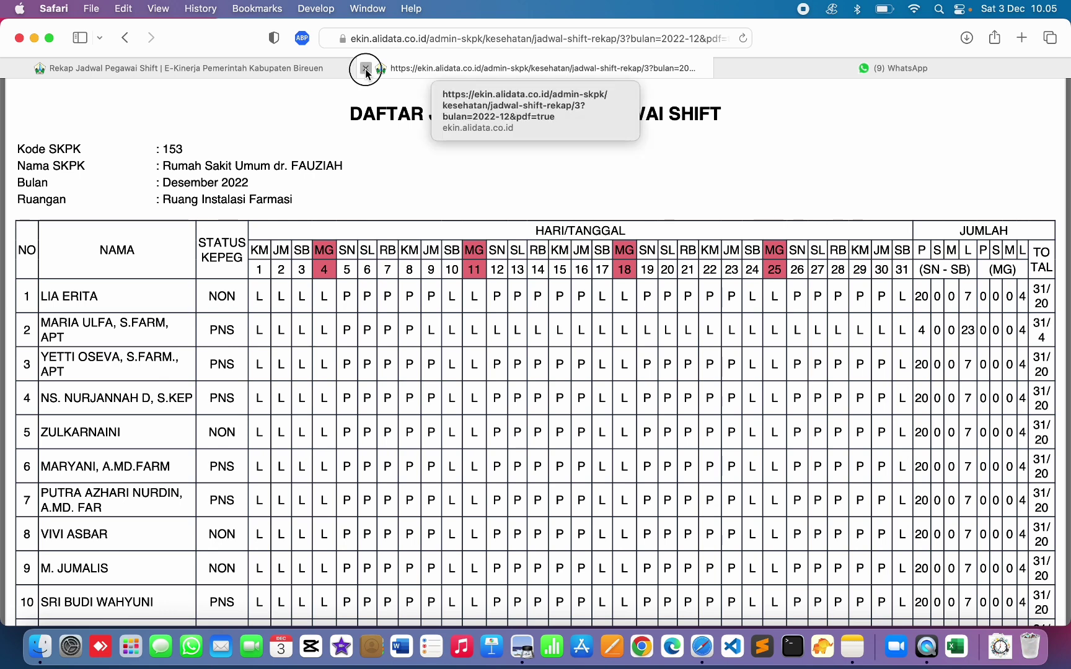
click(365, 68)
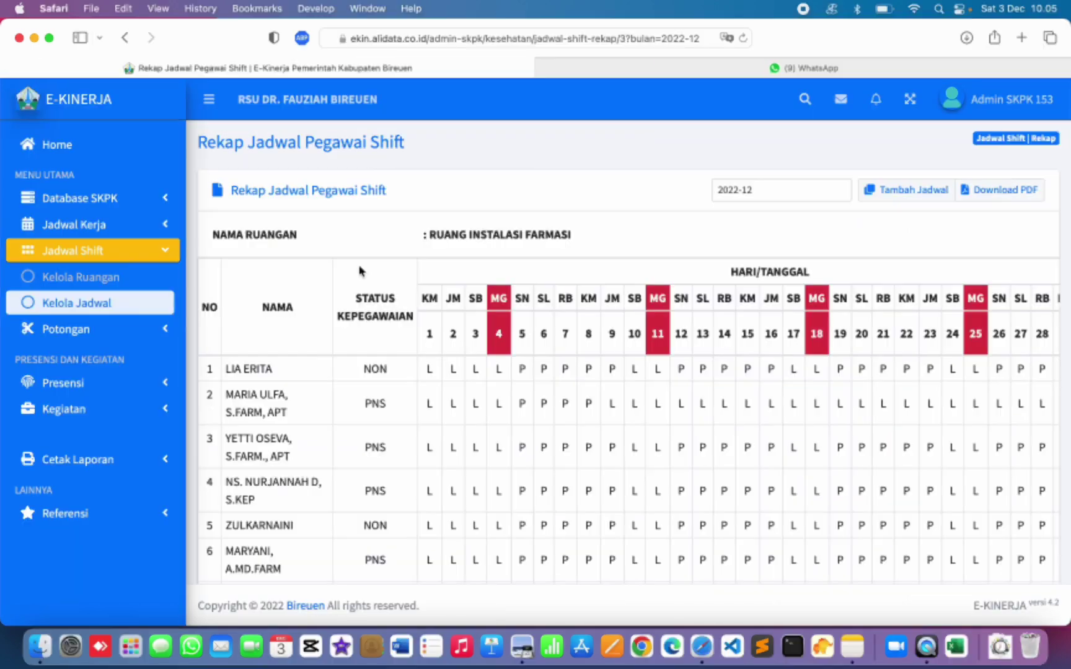